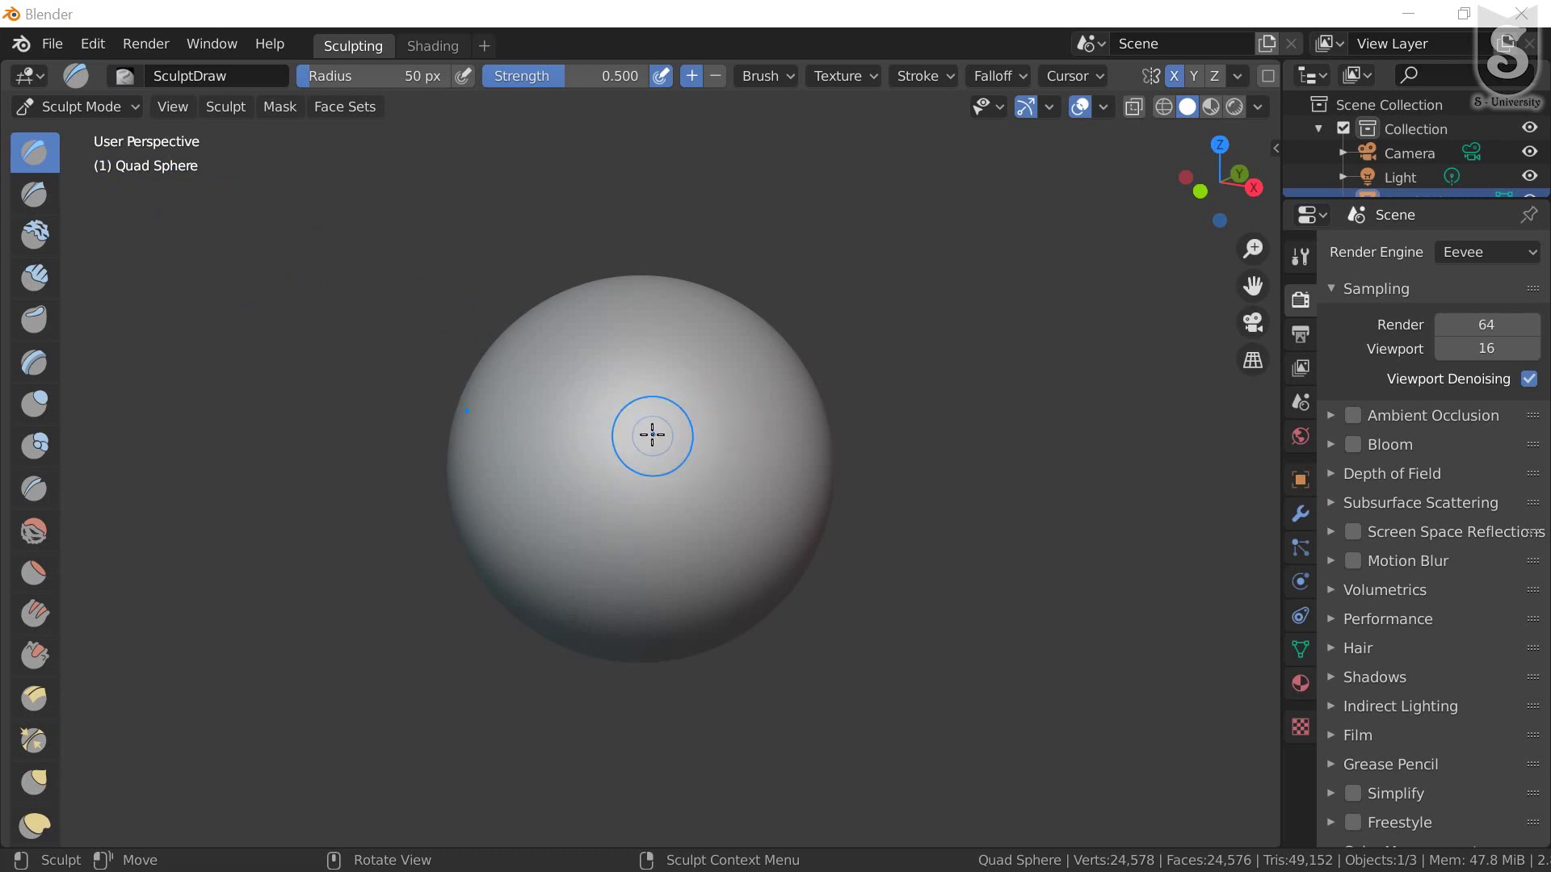
# Raise and shape two mirrored eye bulges on the sphere with the Draw brush
pyautogui.moveTo(651, 435)
pyautogui.mouseDown()
pyautogui.moveTo(695, 462)
pyautogui.moveTo(657, 419)
pyautogui.mouseUp()
pyautogui.moveTo(544, 565); pyautogui.dragTo(574, 554, button='middle')
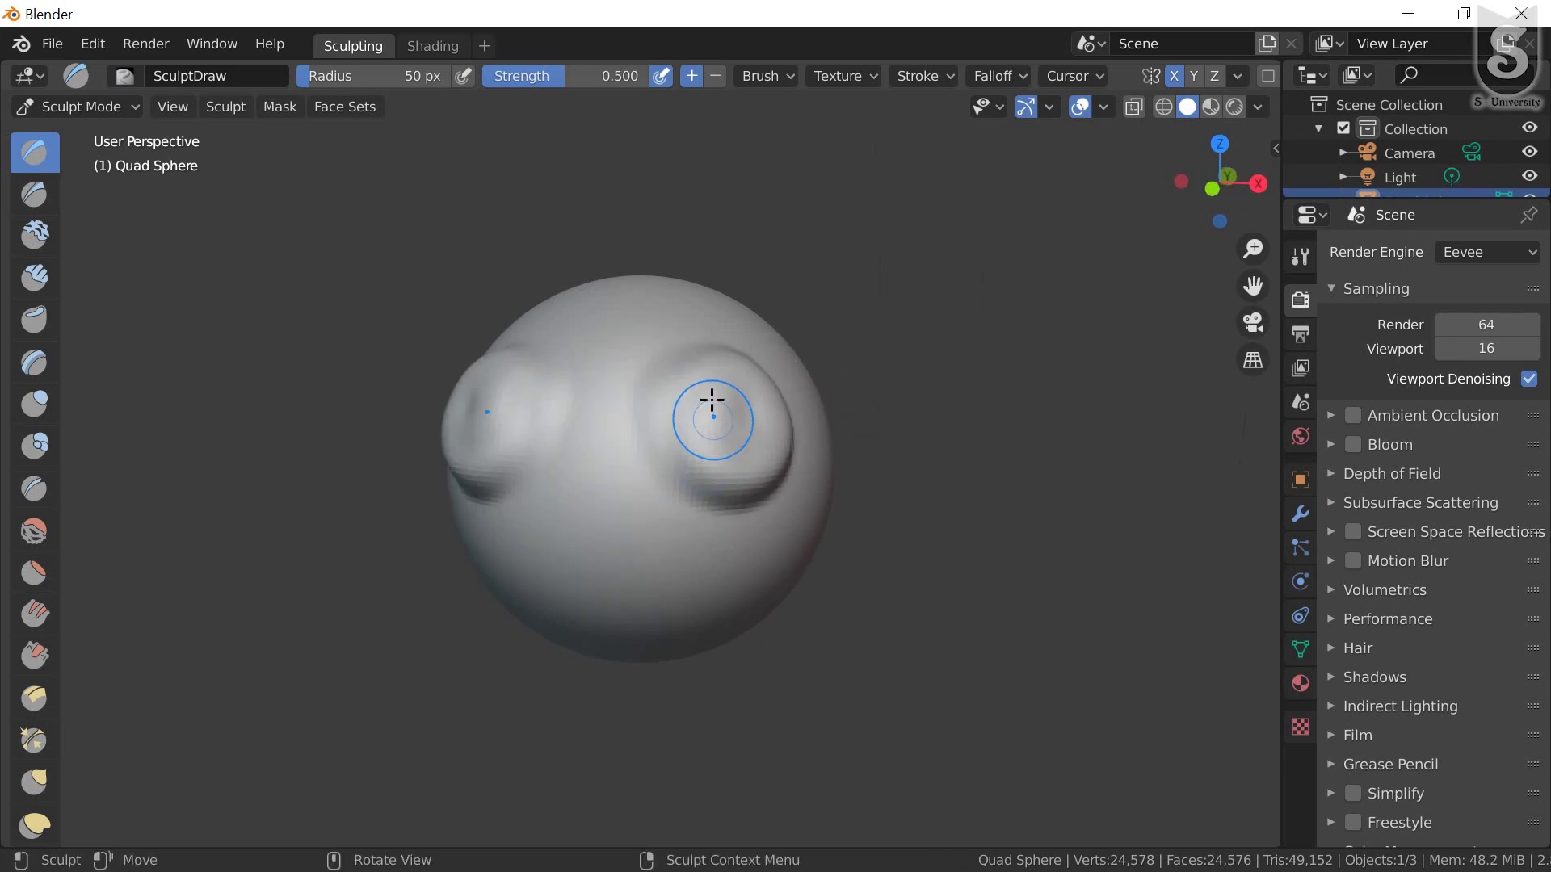
pyautogui.moveTo(712, 399); pyautogui.dragTo(727, 398)
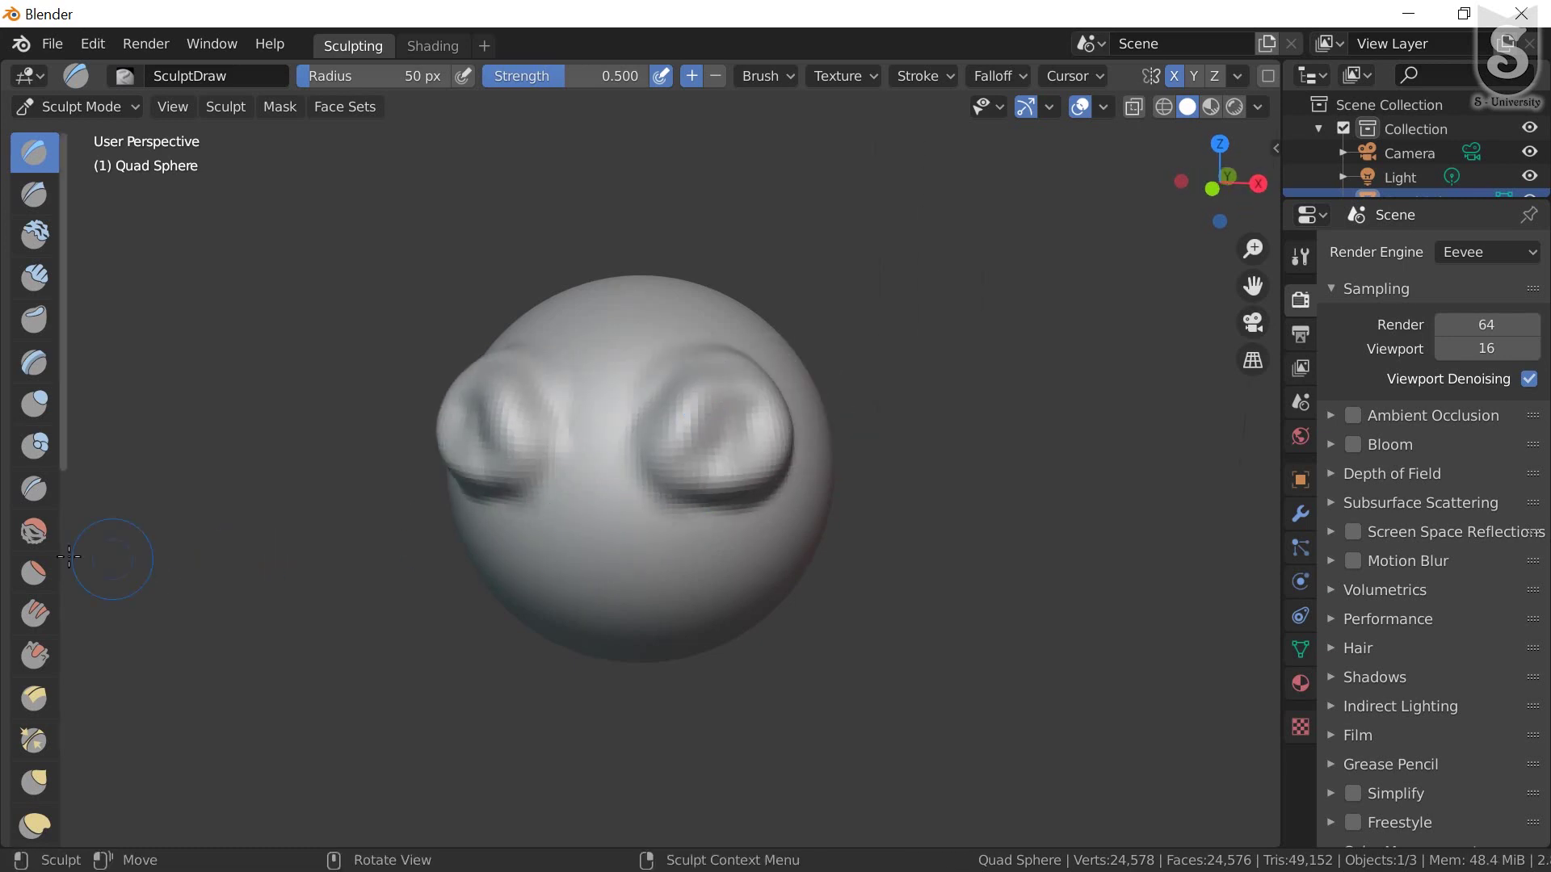
pyautogui.scroll(-3, 34, 558)
# With Snake Hook, pull mirrored horns and tentacles from the sphere's upper and lower sides
pyautogui.click(33, 736)
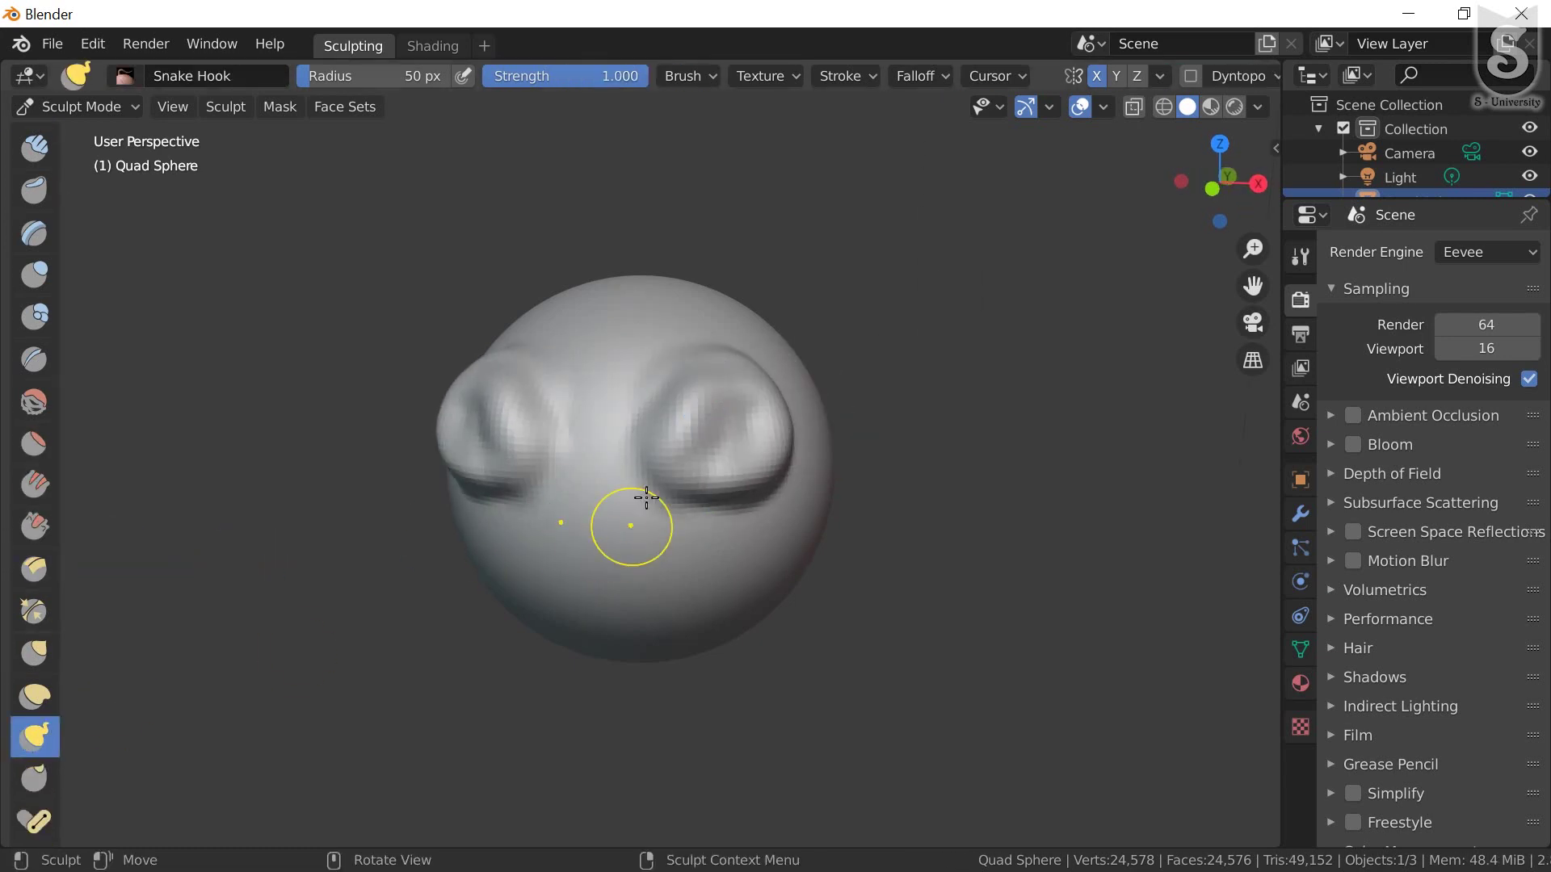
pyautogui.moveTo(764, 364); pyautogui.dragTo(873, 353)
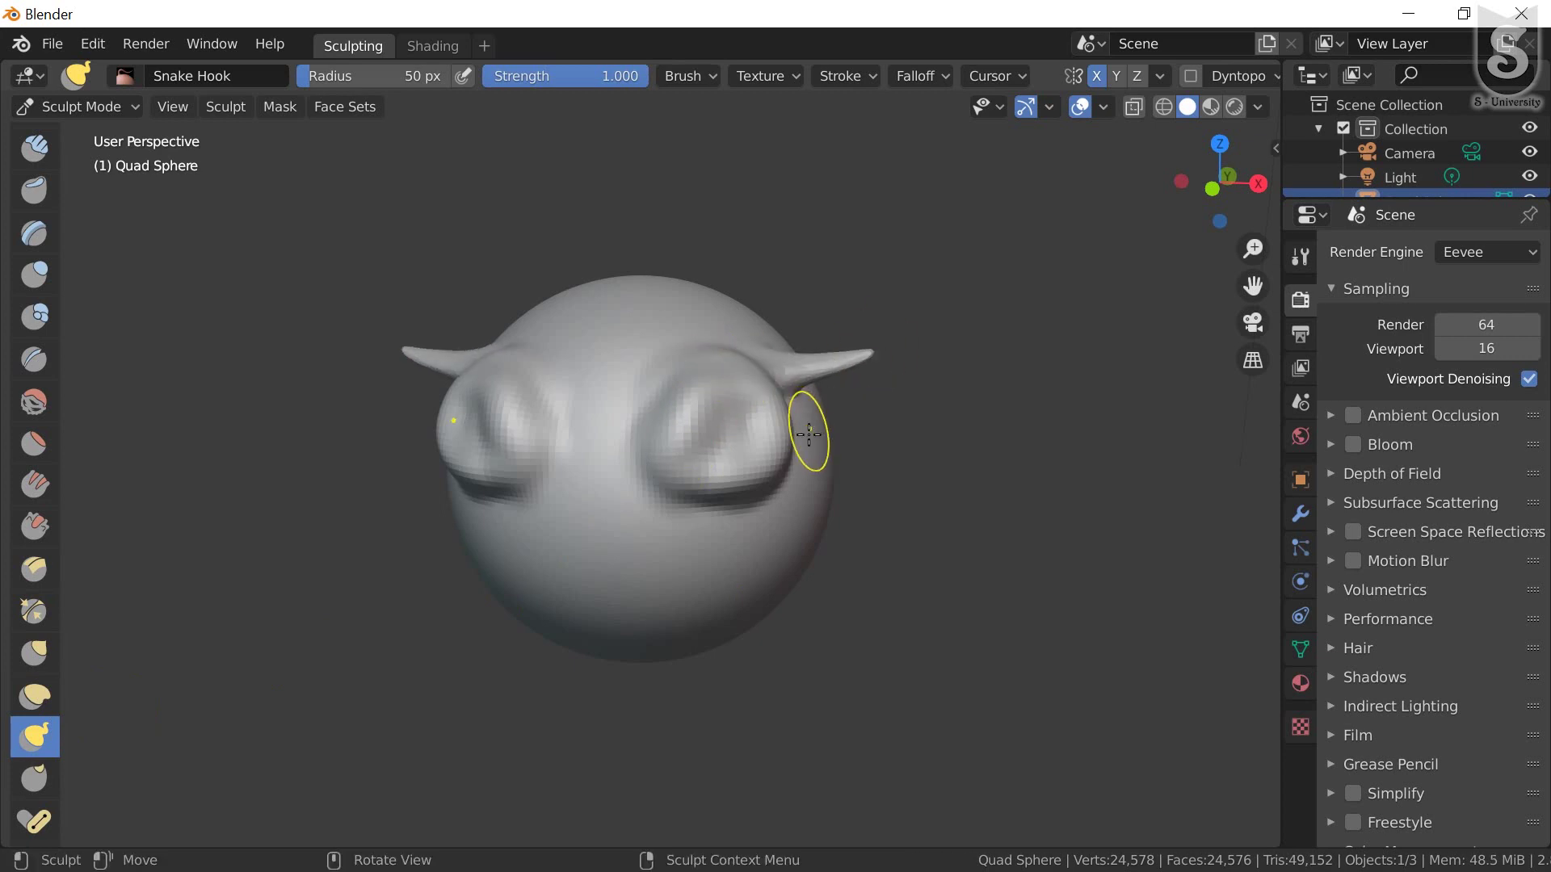
pyautogui.moveTo(808, 433); pyautogui.dragTo(939, 517)
pyautogui.moveTo(815, 533); pyautogui.dragTo(915, 648)
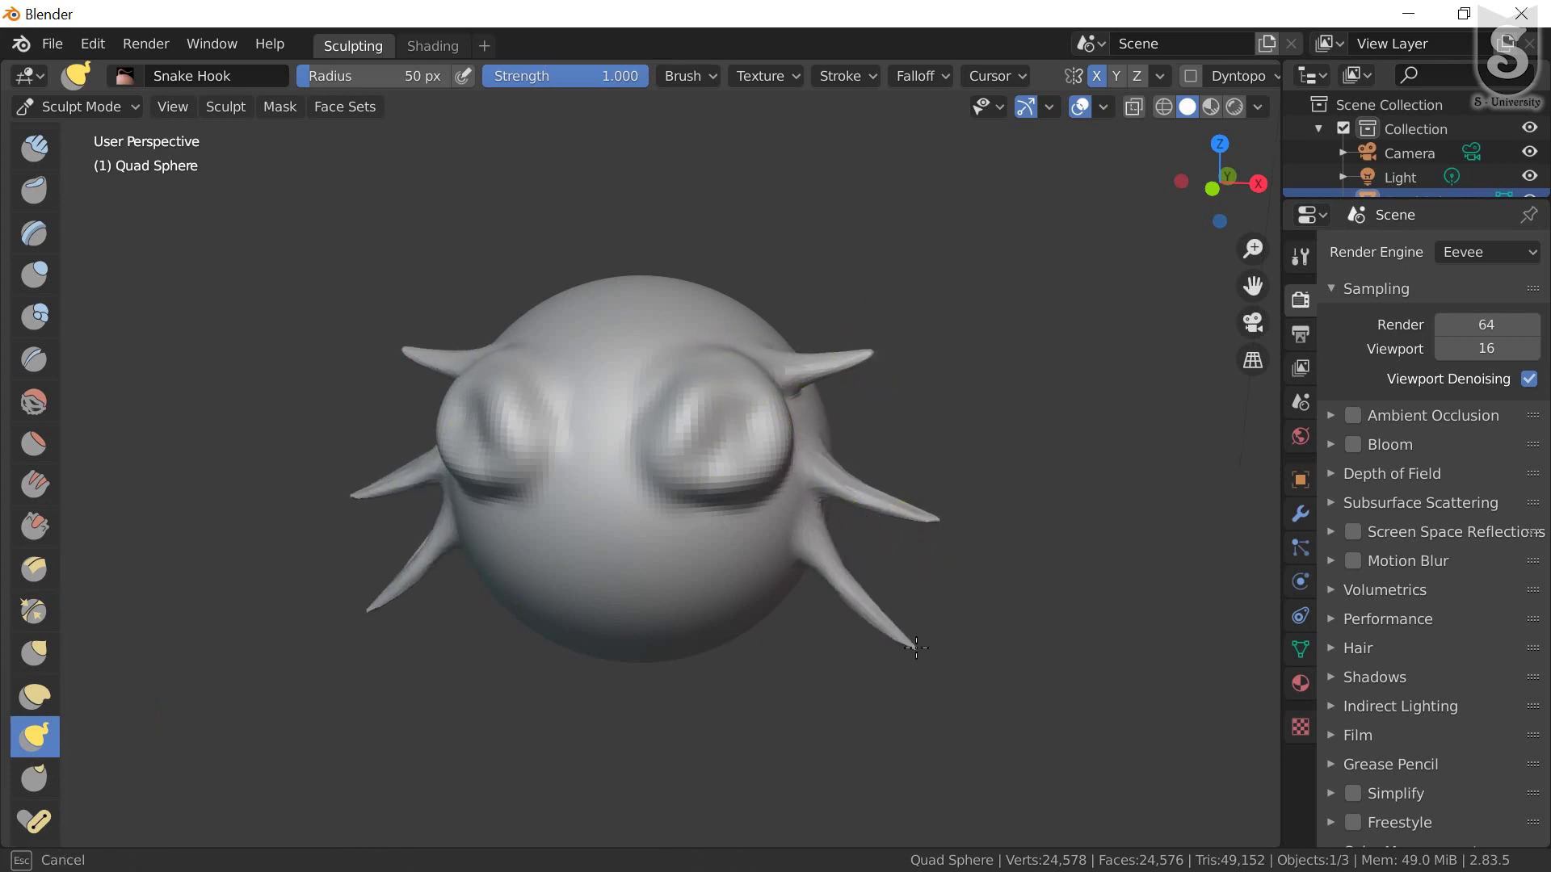
pyautogui.moveTo(778, 581); pyautogui.dragTo(917, 706)
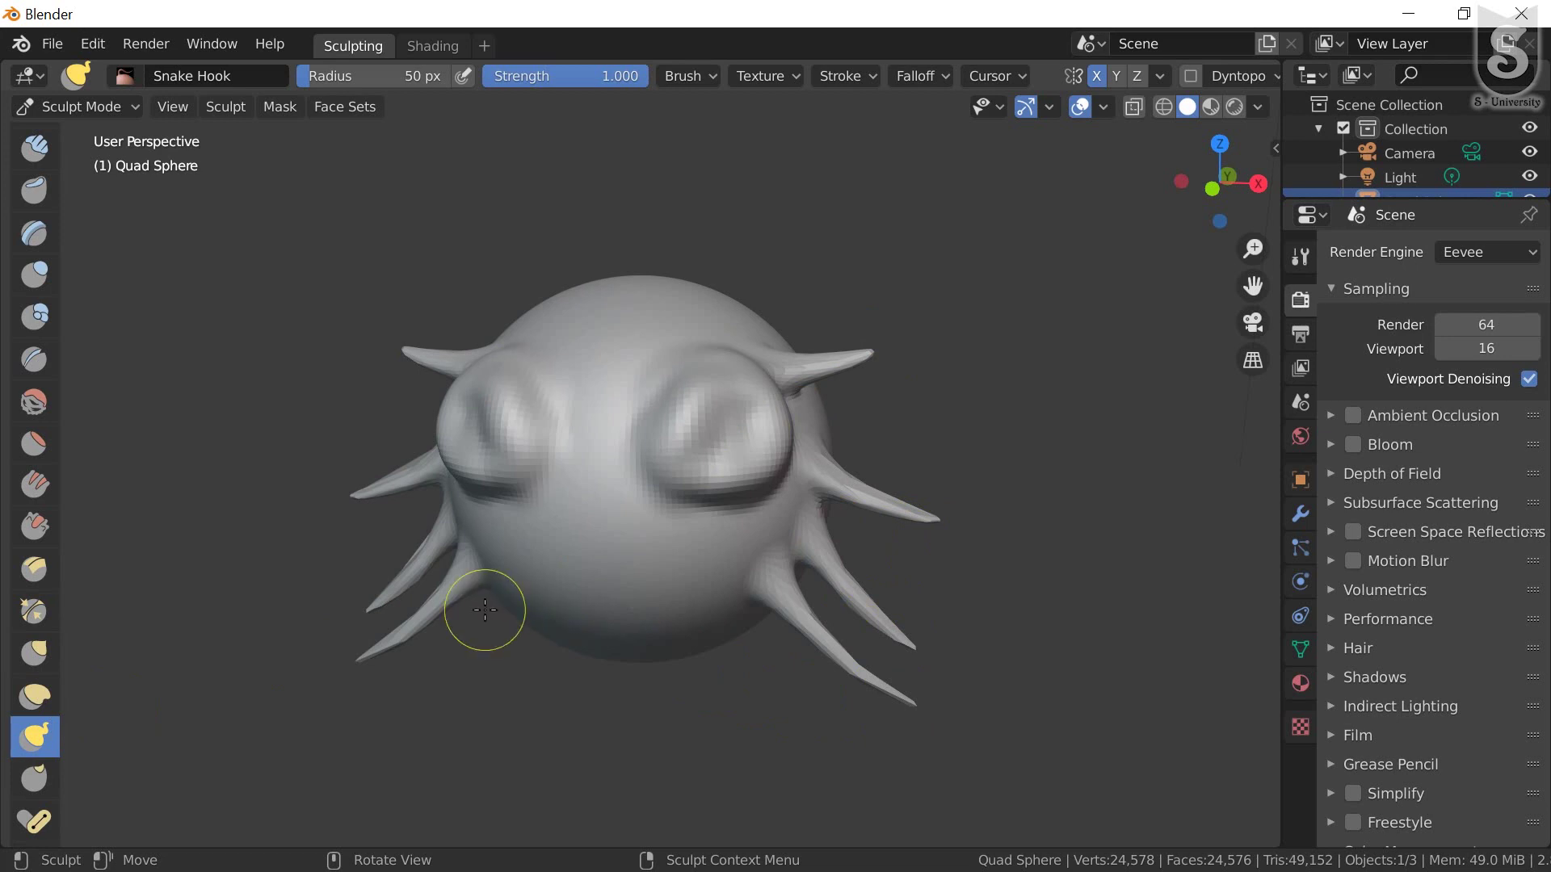
pyautogui.moveTo(521, 432); pyautogui.dragTo(511, 311, button='middle')
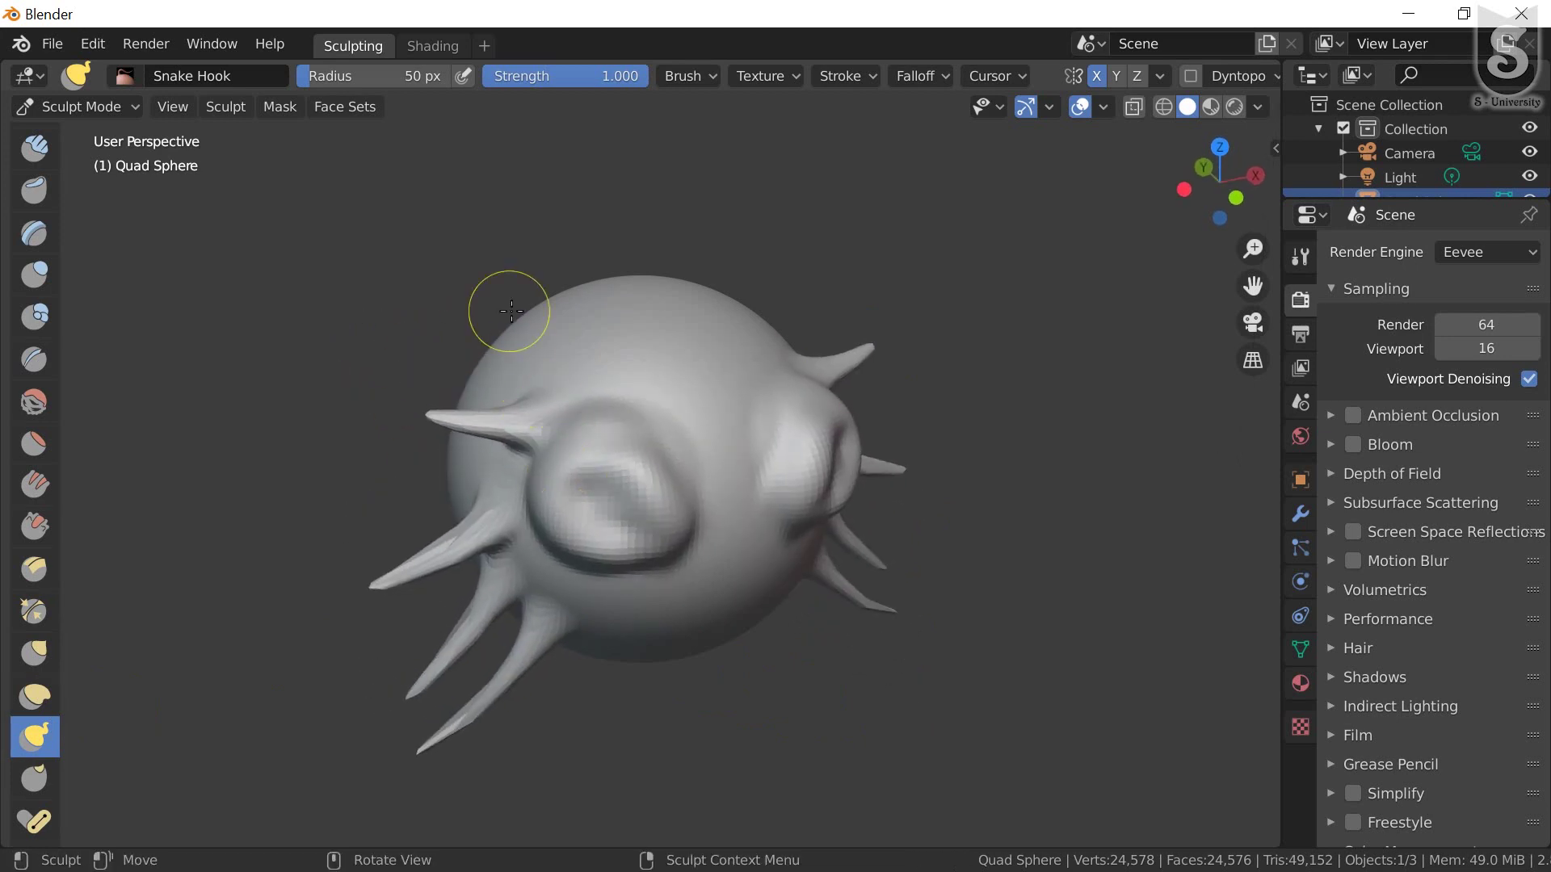
pyautogui.moveTo(554, 381); pyautogui.dragTo(469, 317)
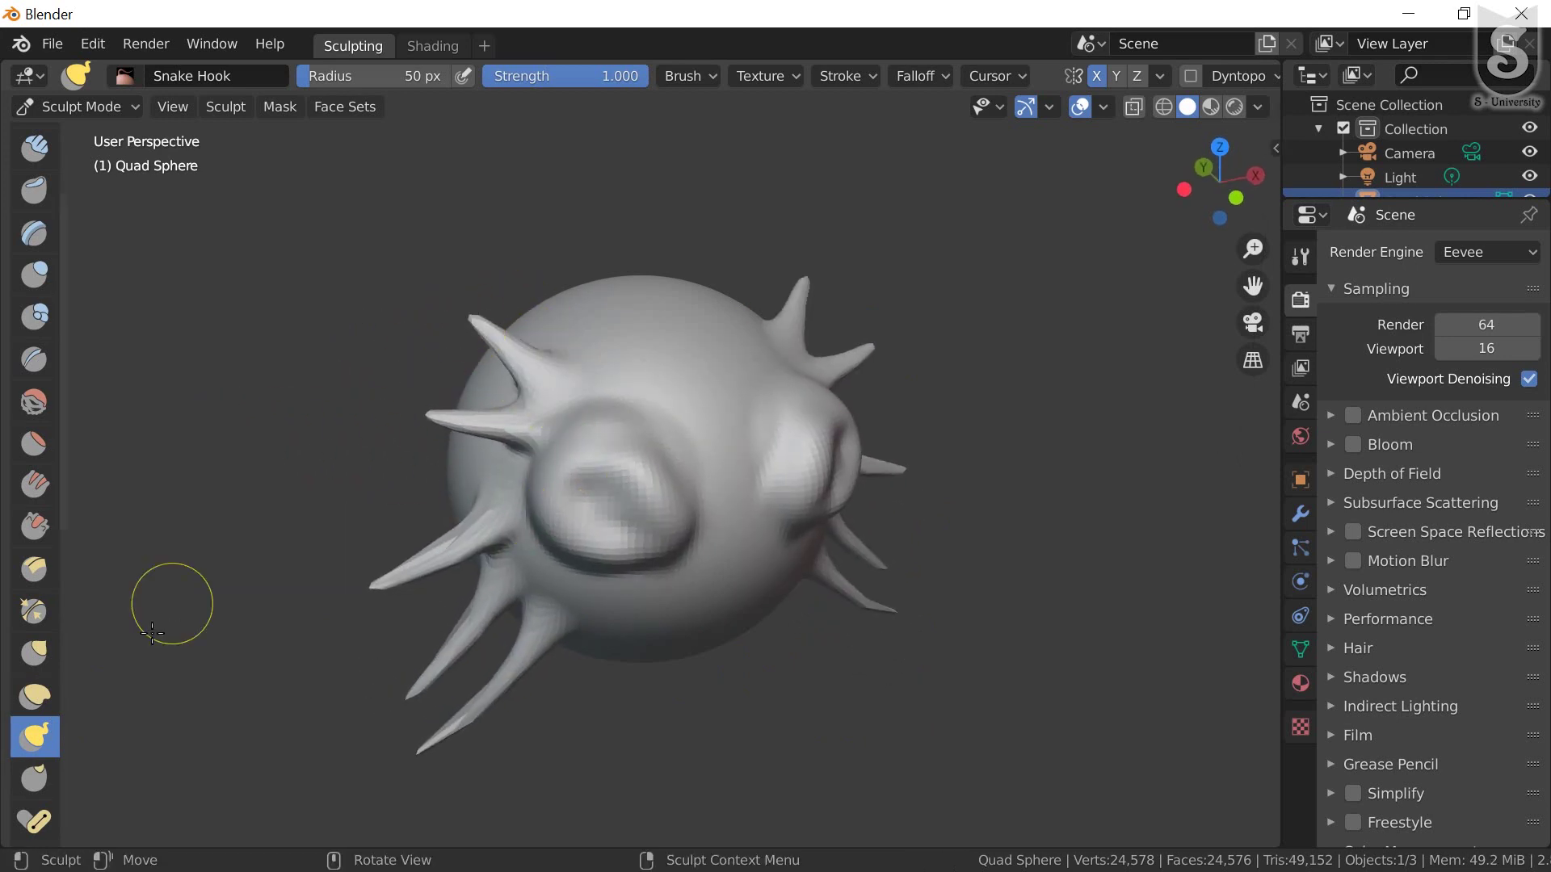
pyautogui.scroll(-1, 4, 689)
pyautogui.scroll(-1, 4, 688)
pyautogui.scroll(1, 25, 630)
pyautogui.scroll(4, 55, 536)
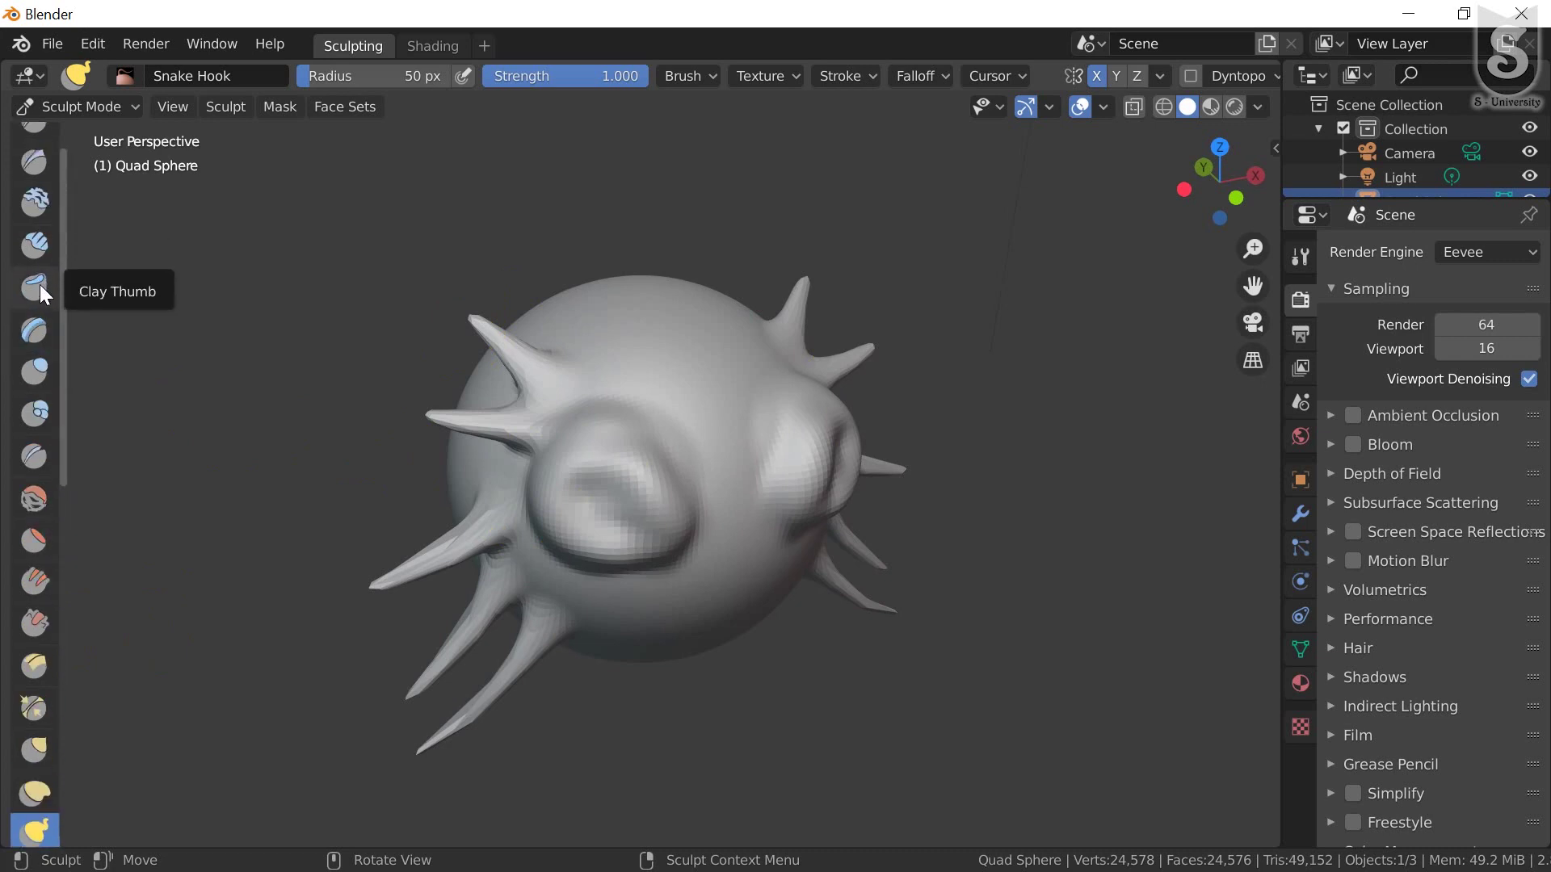
# Press both eye bulges inward with the Clay Thumb brush
pyautogui.click(40, 285)
pyautogui.moveTo(616, 495); pyautogui.dragTo(596, 522)
pyautogui.moveTo(596, 521); pyautogui.dragTo(571, 512, button='middle')
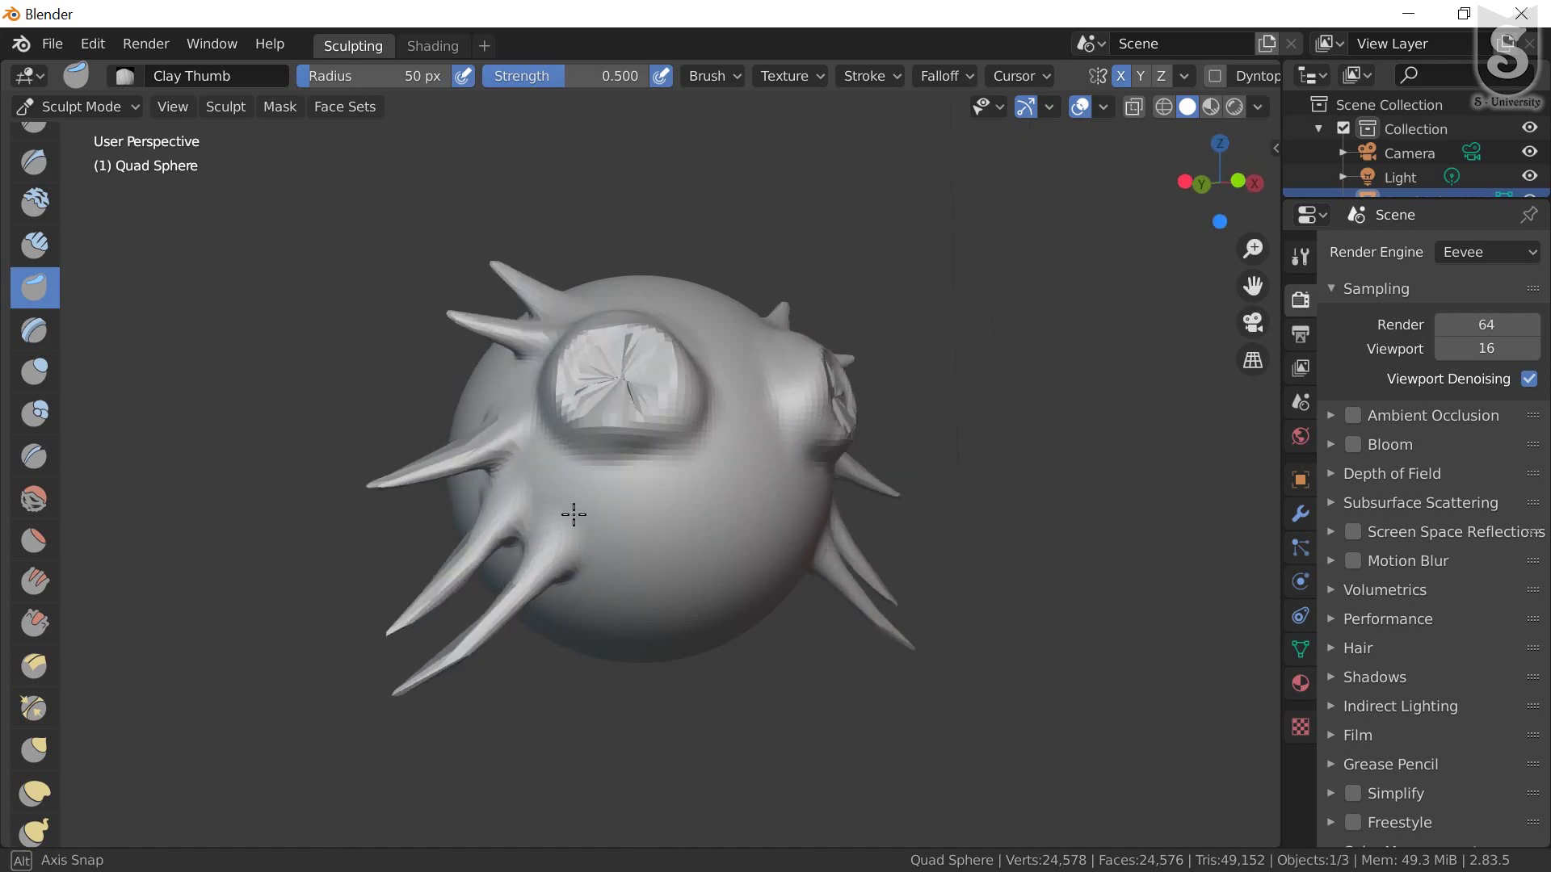
pyautogui.scroll(-2, 15, 579)
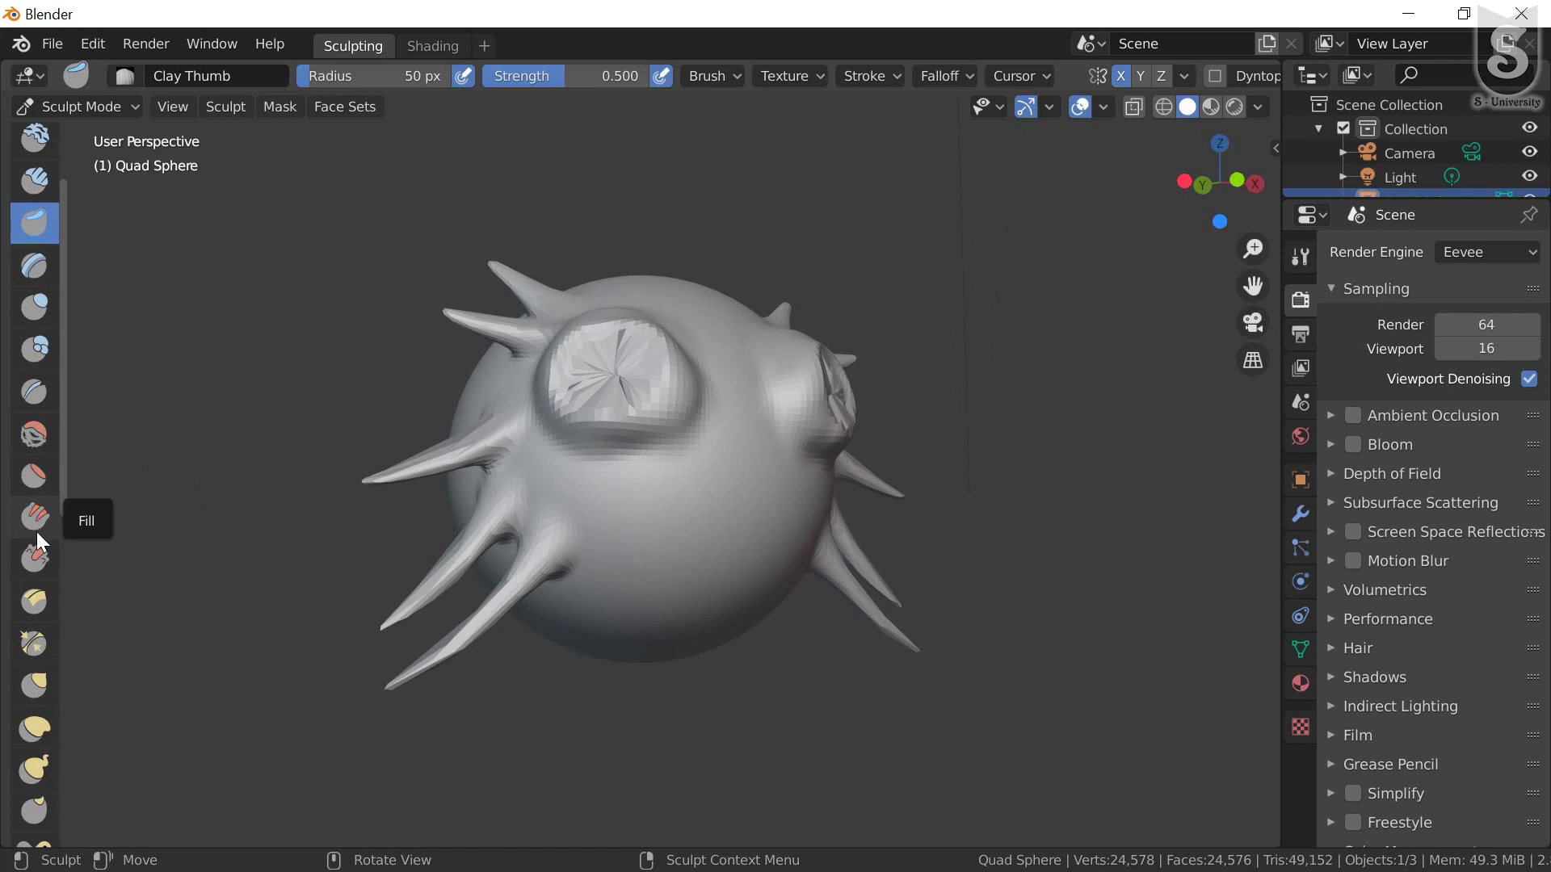
# Scrape the eye sockets flat with the Scrape brush, checking both eyes from the front
pyautogui.click(34, 558)
pyautogui.moveTo(606, 397); pyautogui.dragTo(627, 349)
pyautogui.moveTo(627, 355)
pyautogui.mouseDown(button='middle')
pyautogui.moveTo(625, 546)
pyautogui.moveTo(648, 546)
pyautogui.mouseUp(button='middle')
pyautogui.moveTo(646, 493); pyautogui.dragTo(645, 483)
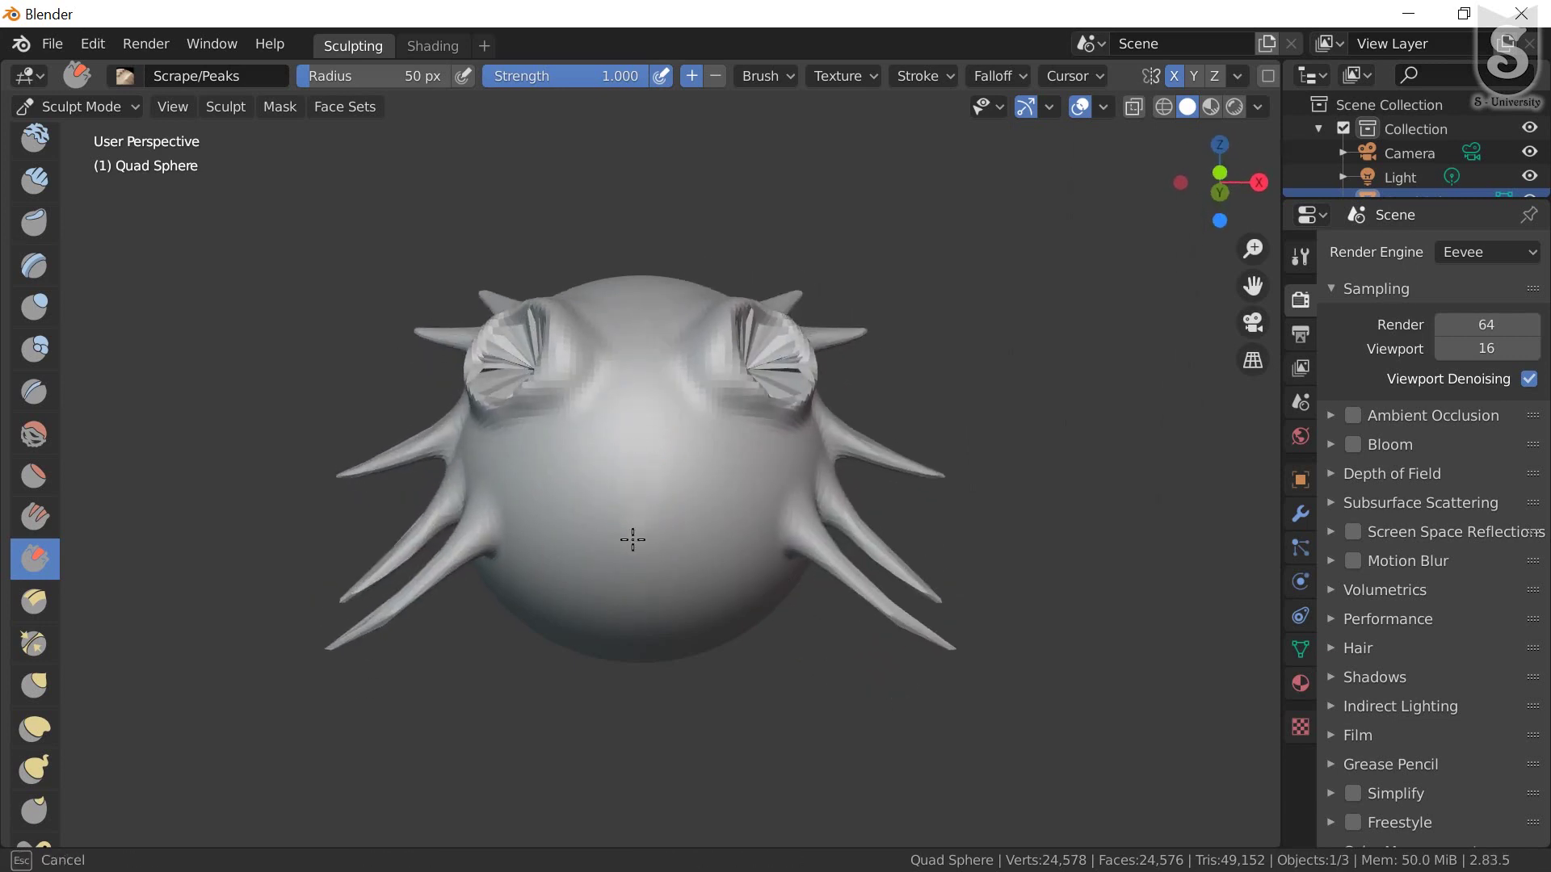
pyautogui.moveTo(633, 540); pyautogui.dragTo(640, 450)
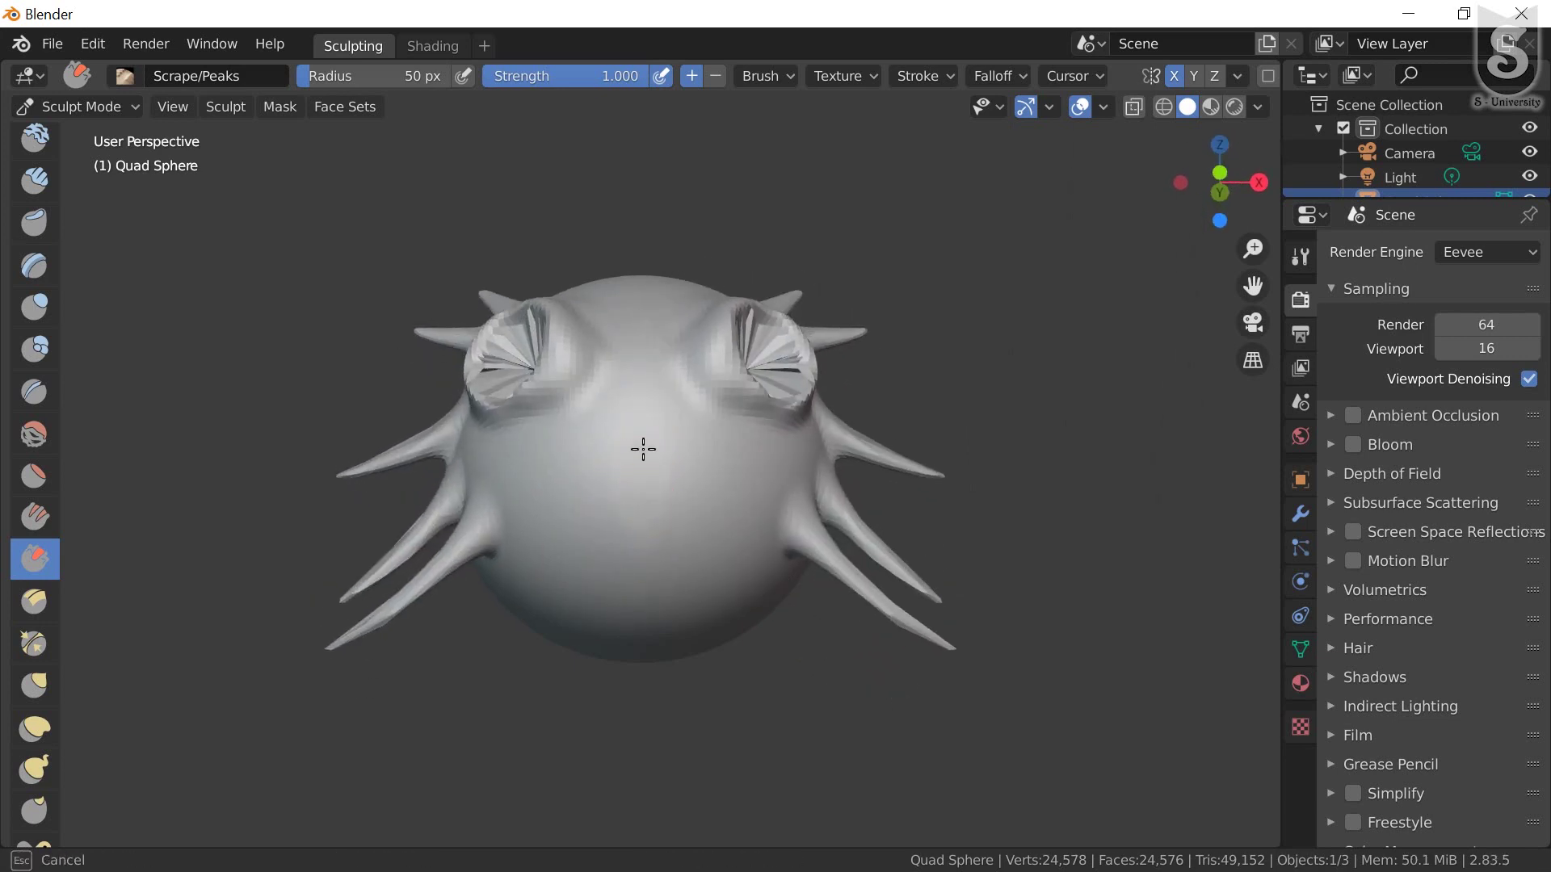
# Pull new mirrored spikes from the sides and underside with the Grab brush
pyautogui.click(24, 685)
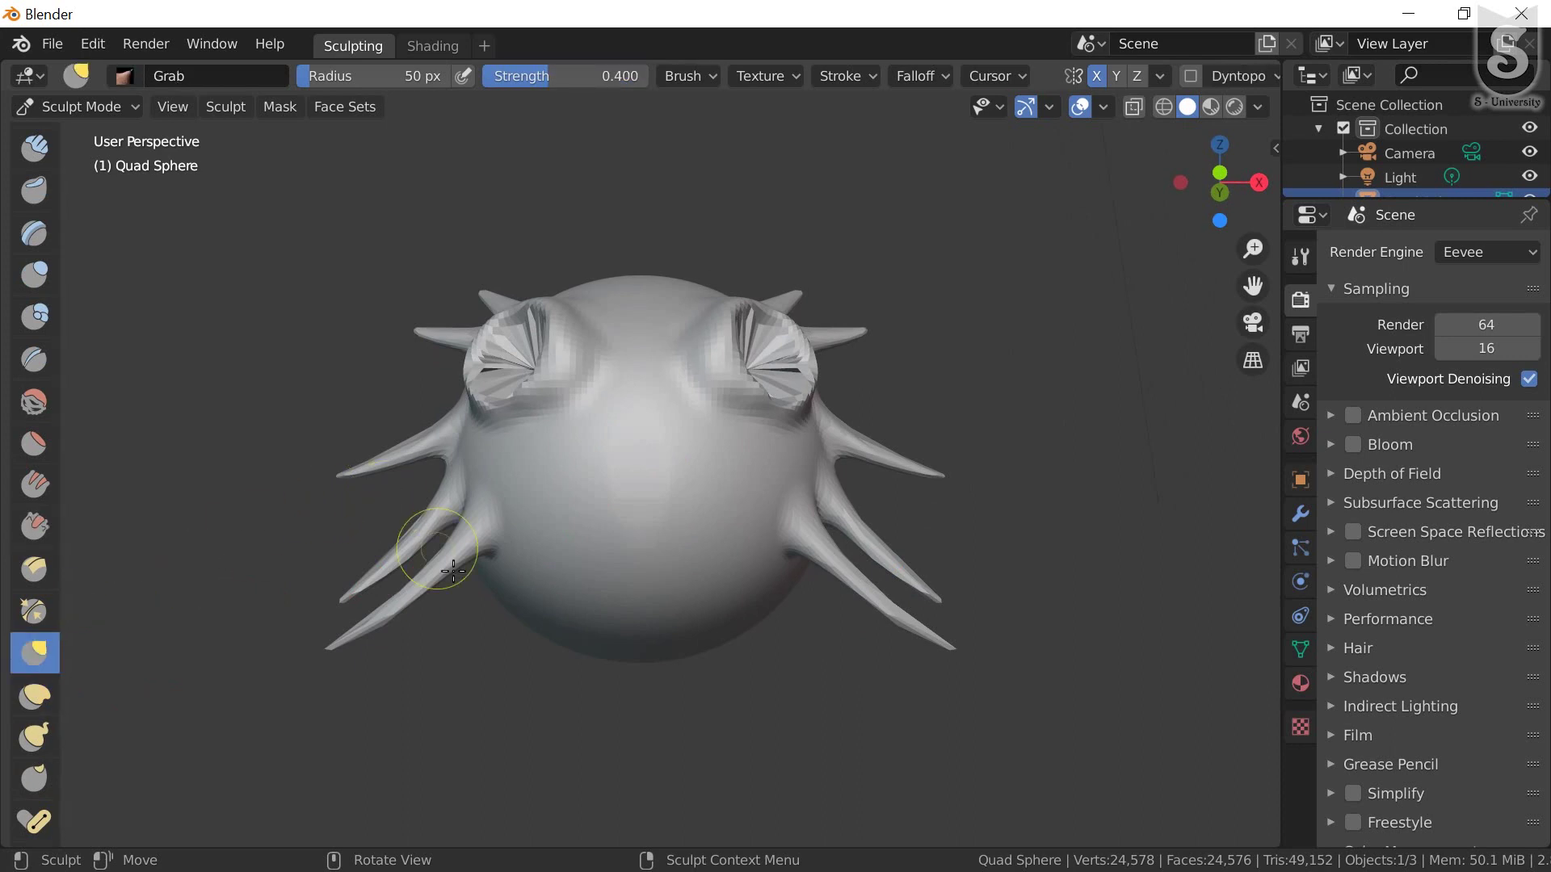
pyautogui.moveTo(534, 553); pyautogui.dragTo(172, 525)
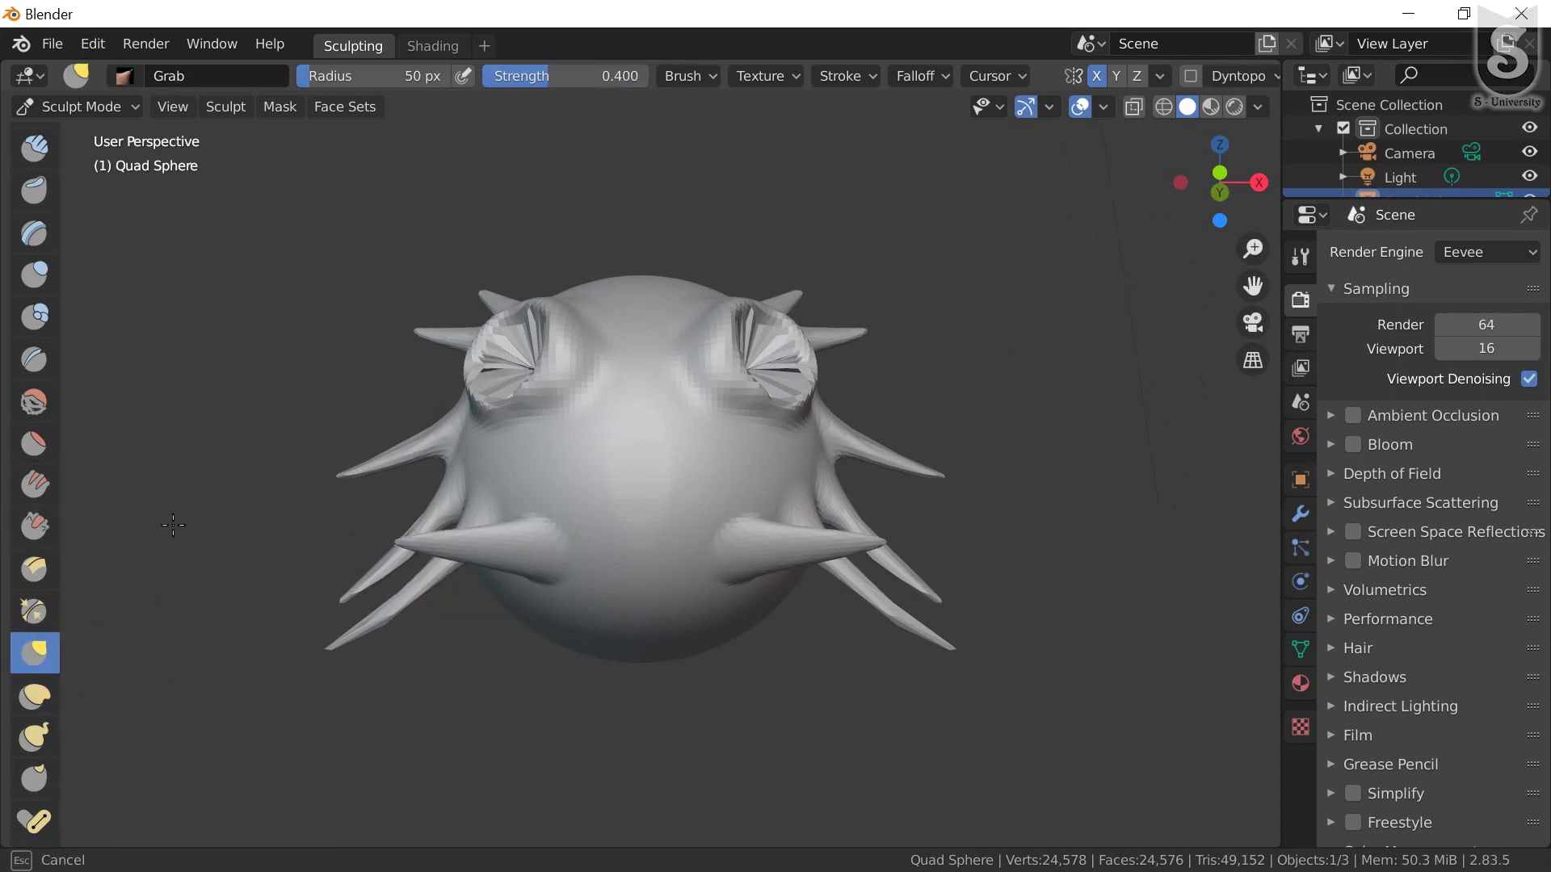
pyautogui.moveTo(556, 614); pyautogui.dragTo(559, 714)
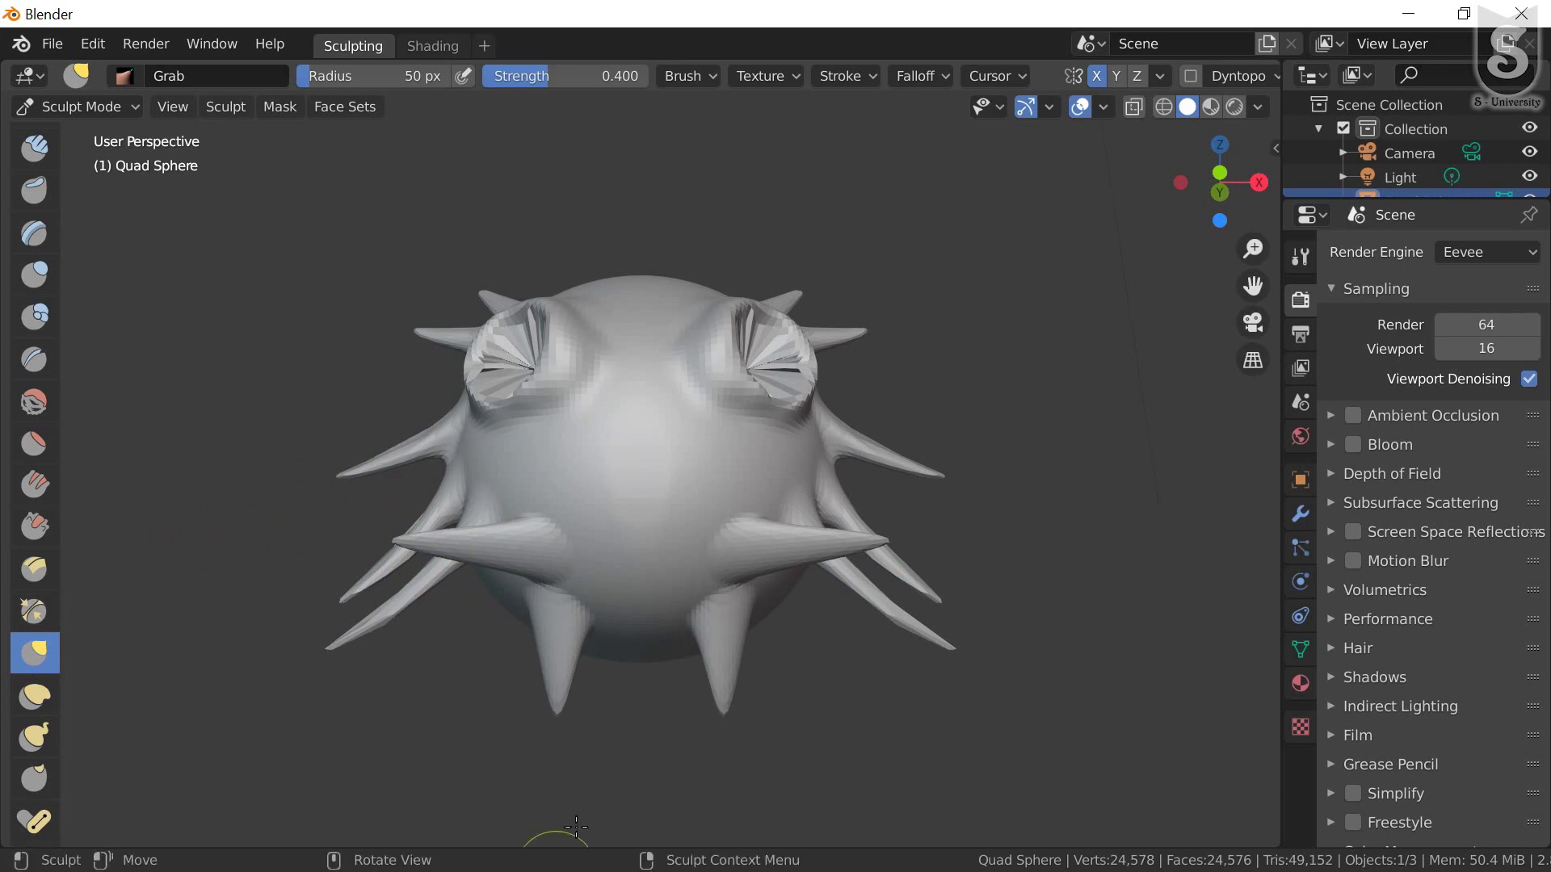
pyautogui.moveTo(651, 616)
pyautogui.mouseDown(button='middle')
pyautogui.moveTo(613, 505)
pyautogui.moveTo(606, 360)
pyautogui.mouseUp(button='middle')
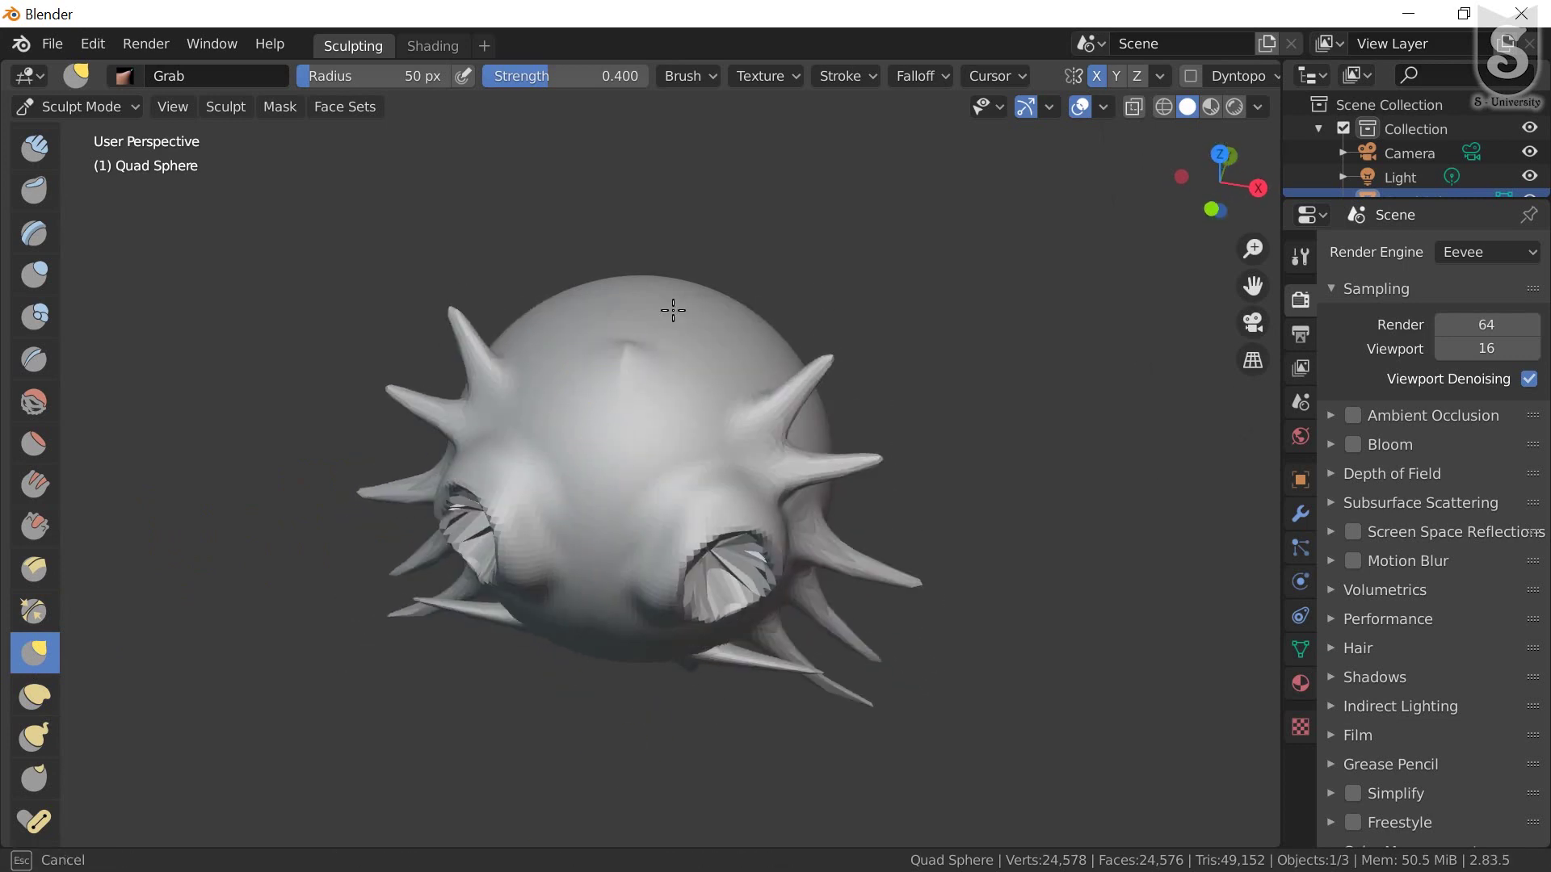
pyautogui.moveTo(693, 380); pyautogui.dragTo(654, 380, button='middle')
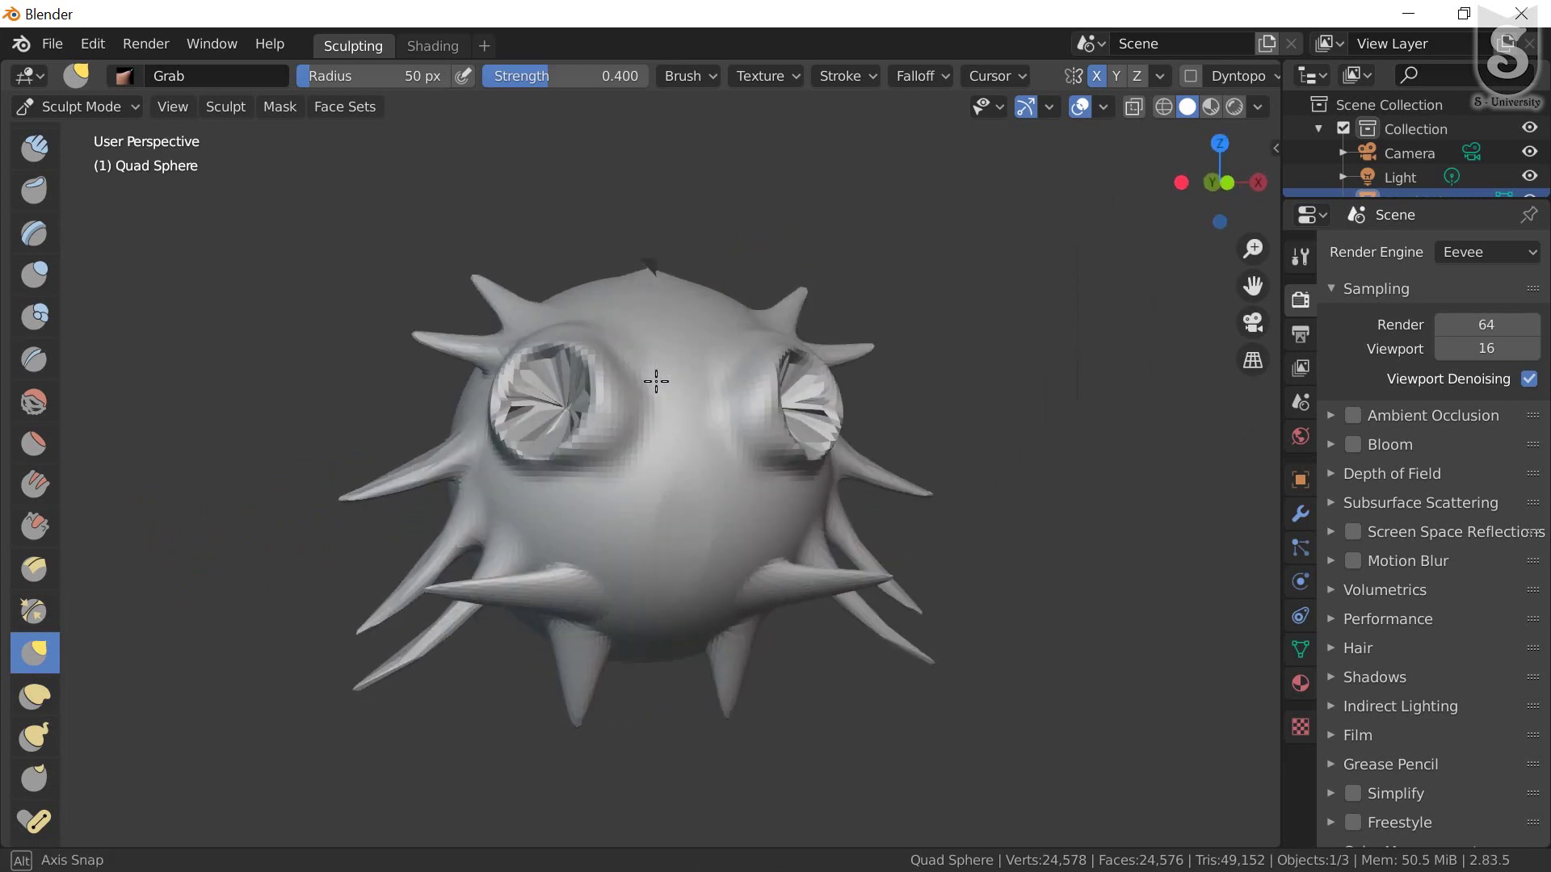
pyautogui.scroll(-1, 48, 687)
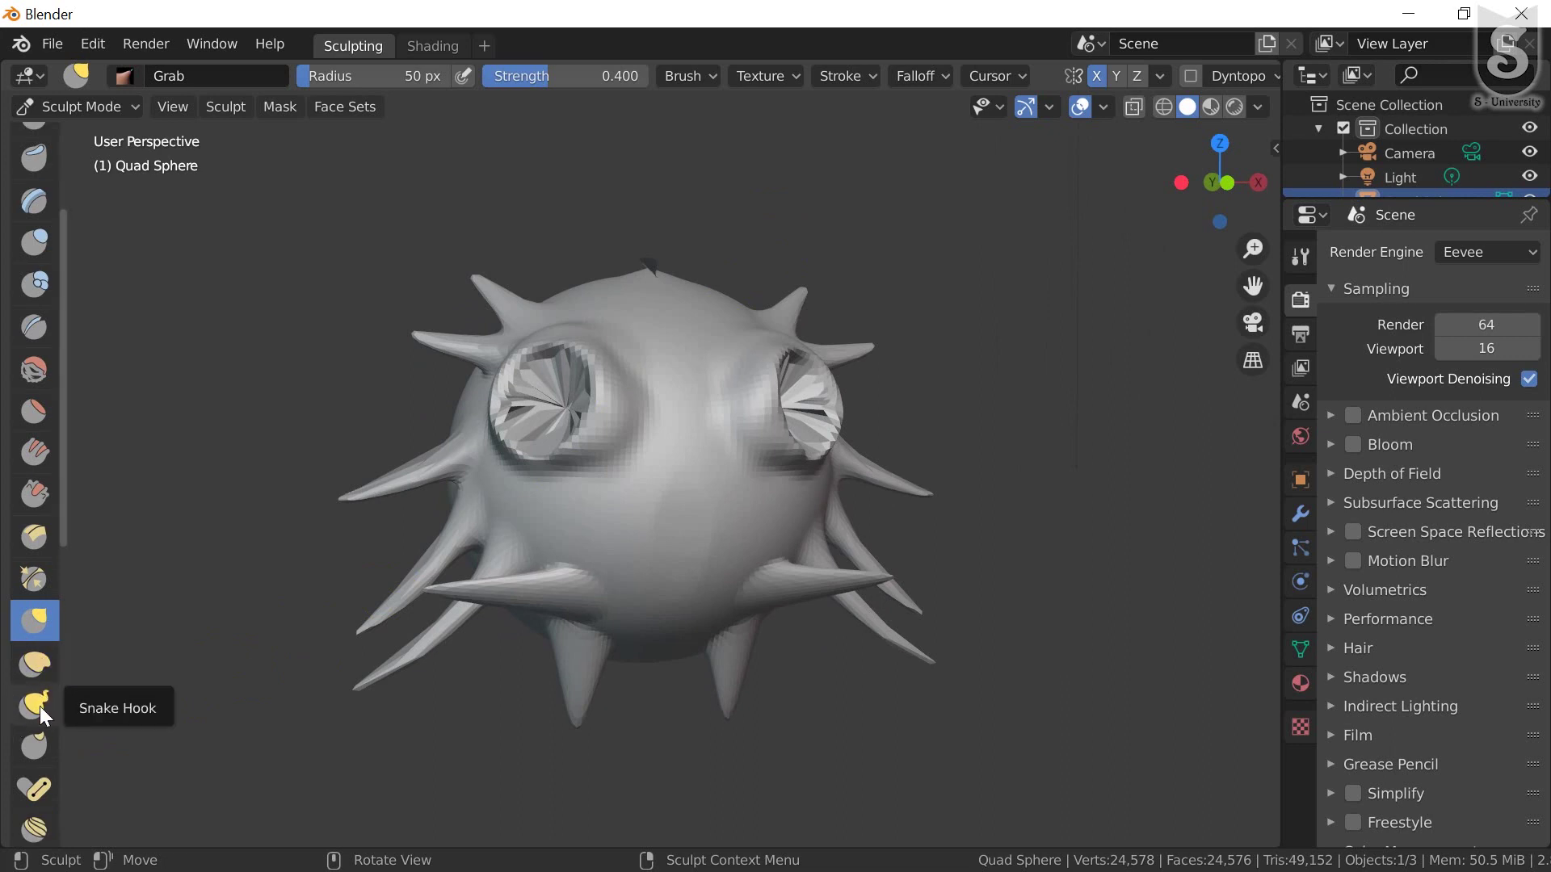
# Lengthen the left and upper-left spikes into sharp points with Snake Hook
pyautogui.click(34, 706)
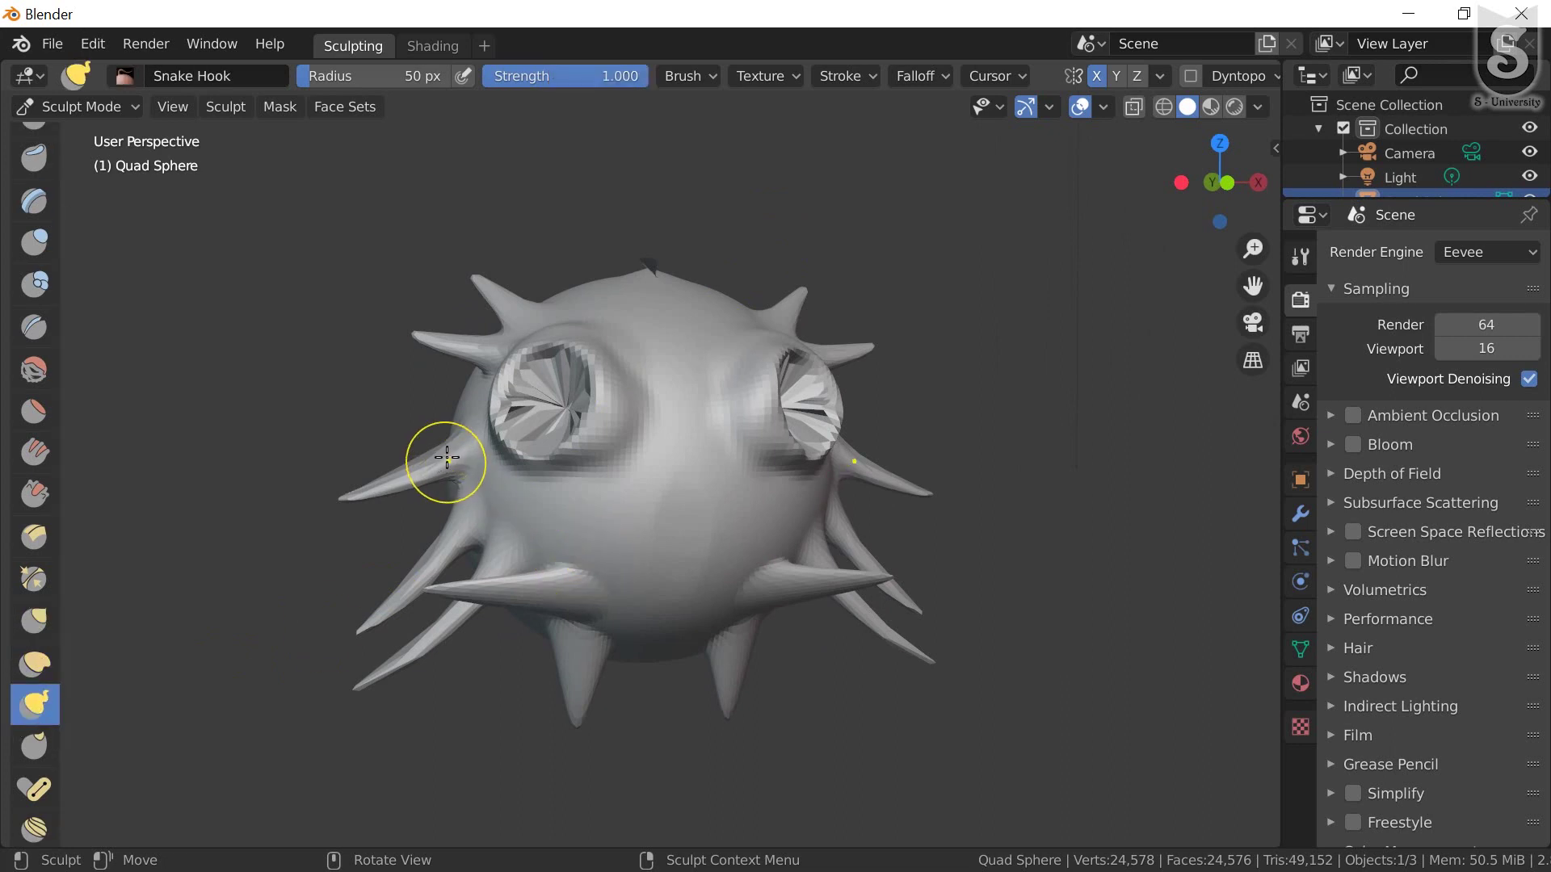
pyautogui.moveTo(447, 457); pyautogui.dragTo(379, 416)
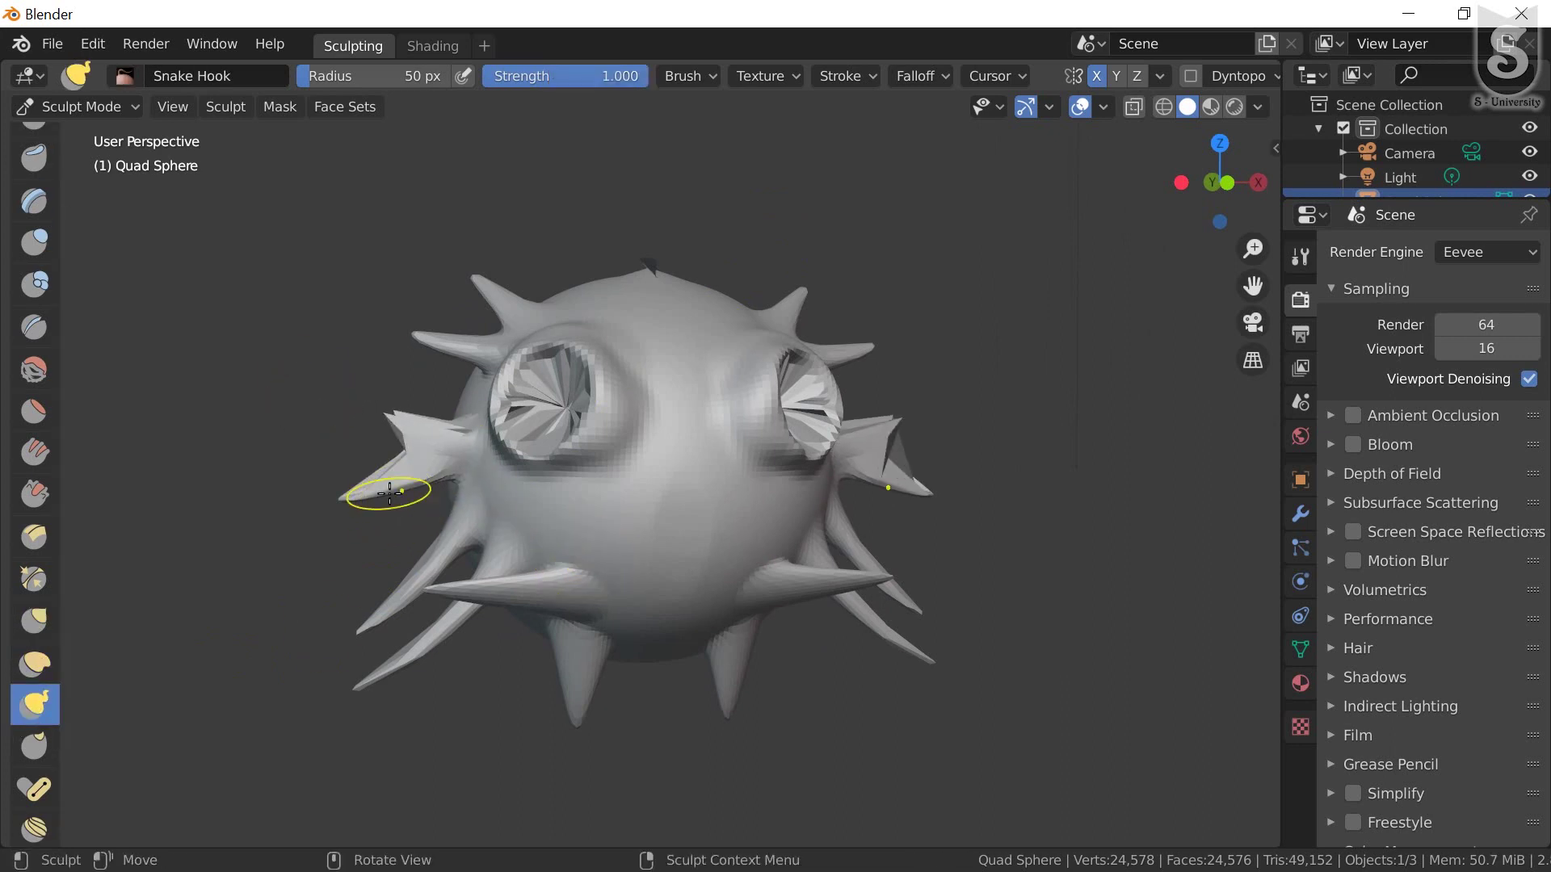
pyautogui.moveTo(390, 492); pyautogui.dragTo(316, 495)
pyautogui.moveTo(444, 533); pyautogui.dragTo(312, 547)
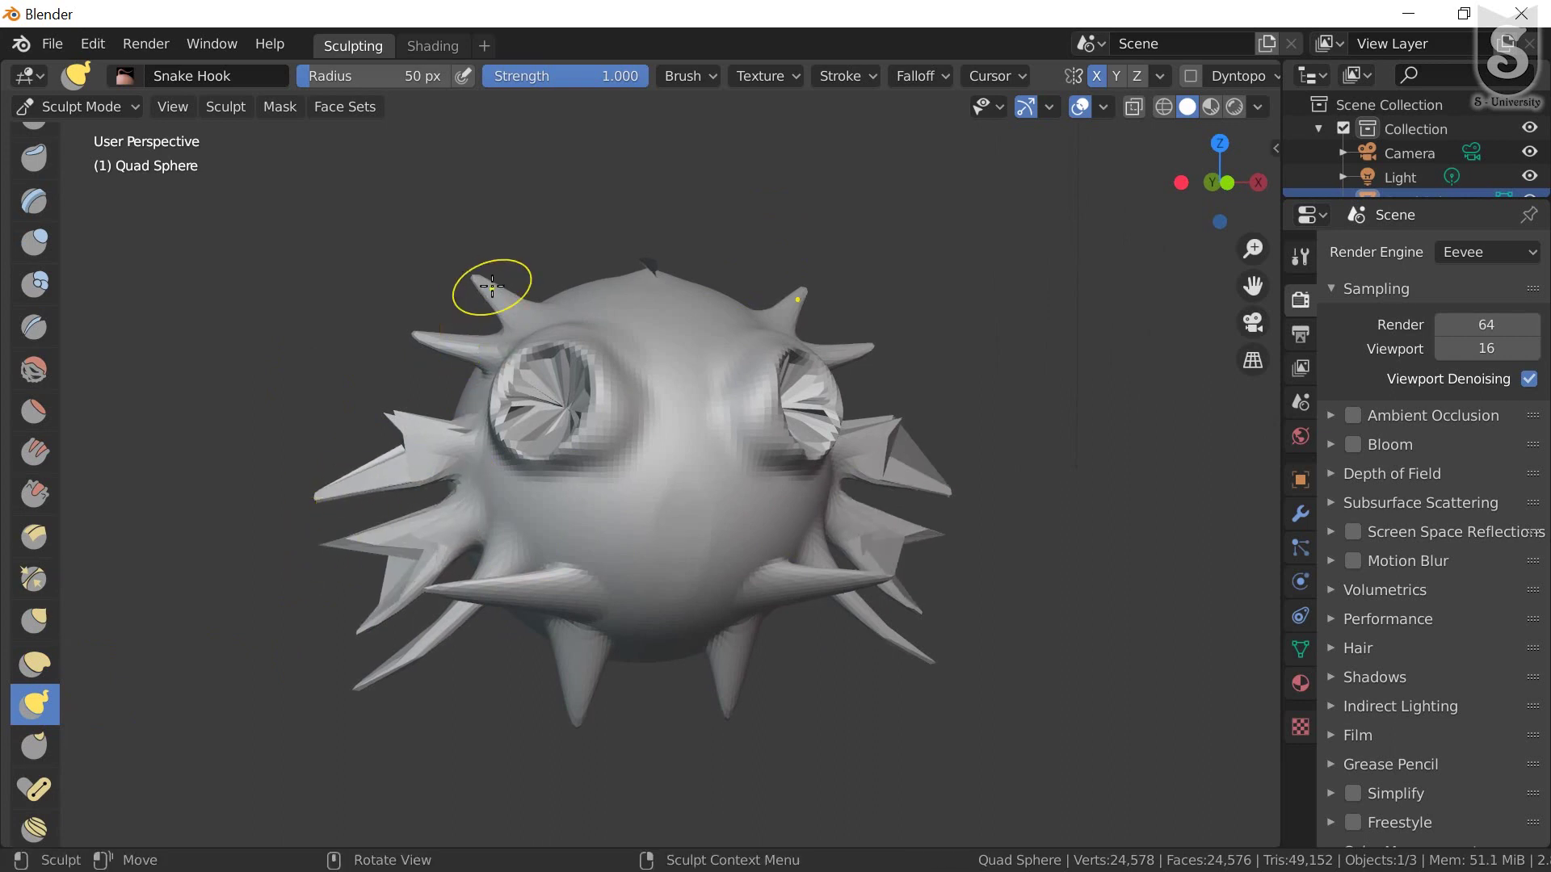
pyautogui.moveTo(492, 285); pyautogui.dragTo(362, 307)
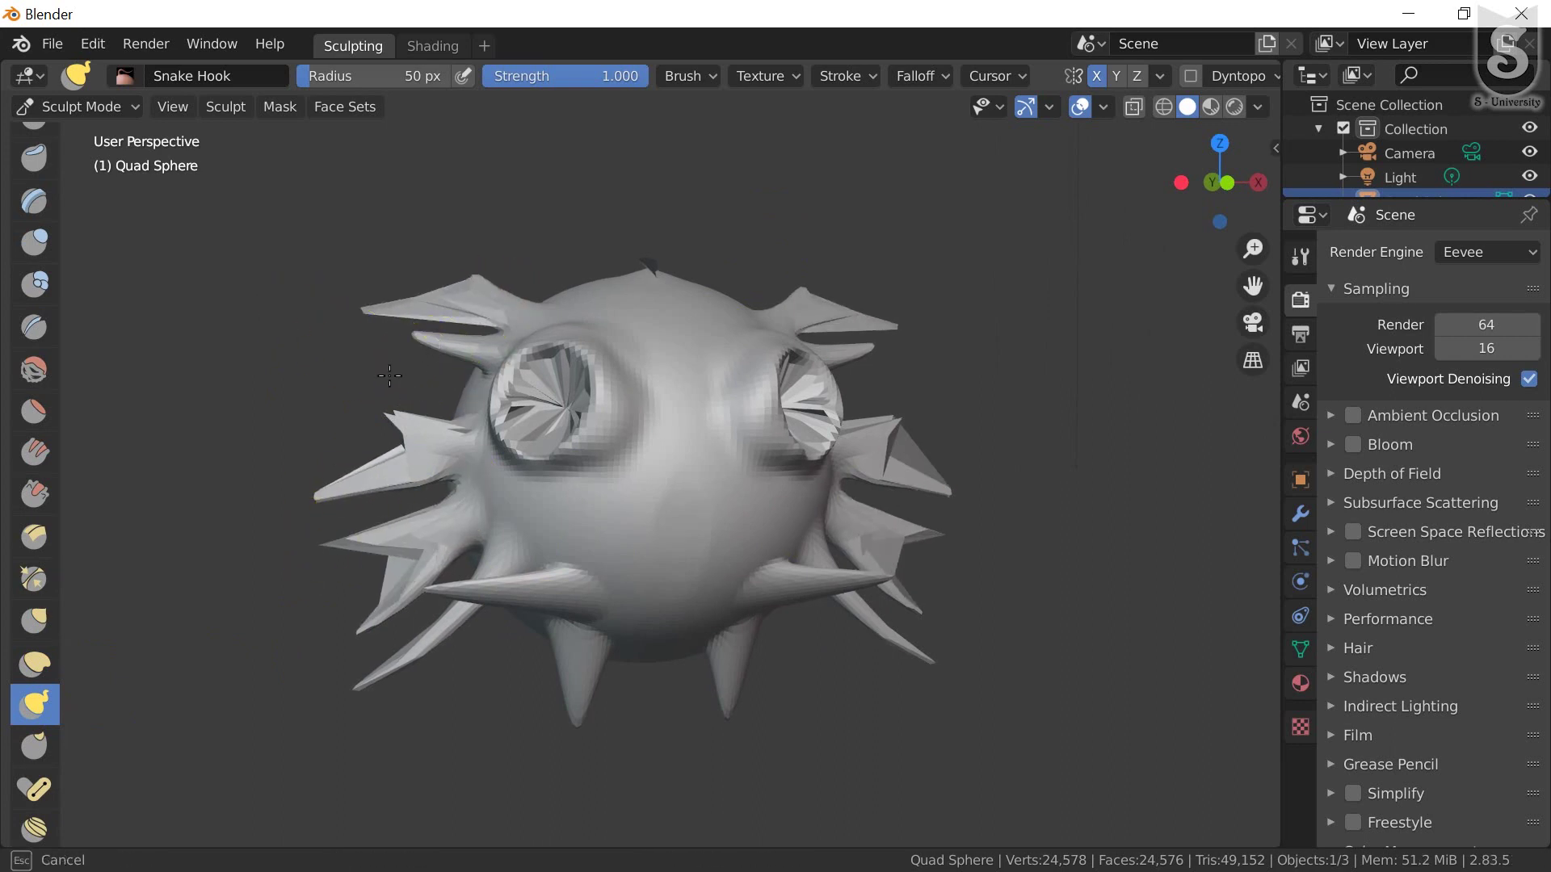
pyautogui.moveTo(717, 657)
pyautogui.mouseDown(button='middle')
pyautogui.moveTo(692, 495)
pyautogui.moveTo(758, 554)
pyautogui.mouseUp(button='middle')
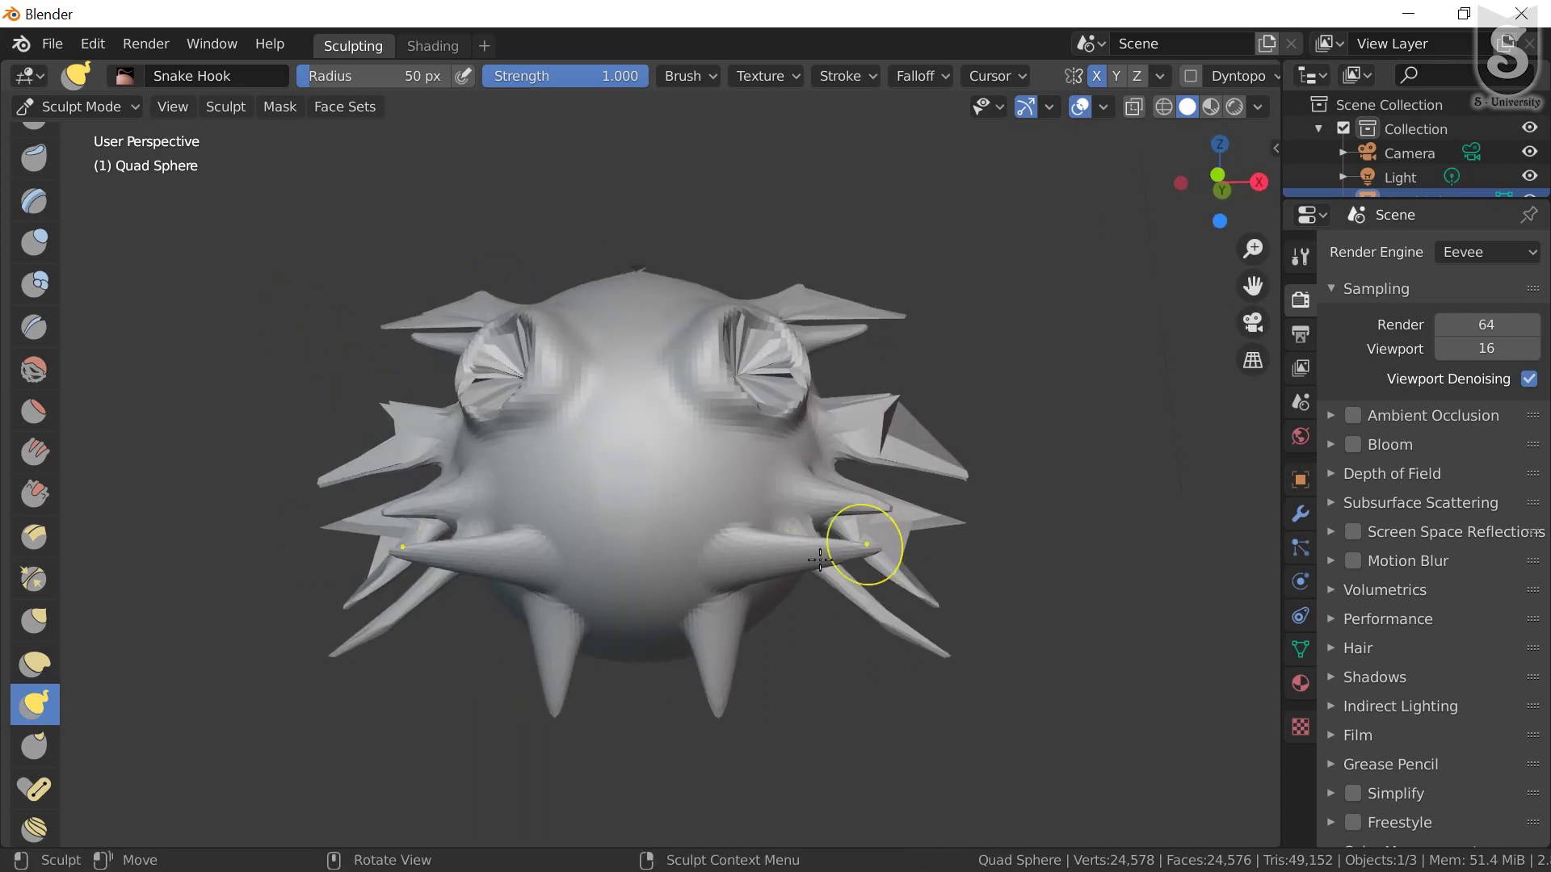
# Hook a small mouth bump out below the eyes and touch up the nose area
pyautogui.moveTo(609, 617); pyautogui.dragTo(630, 614)
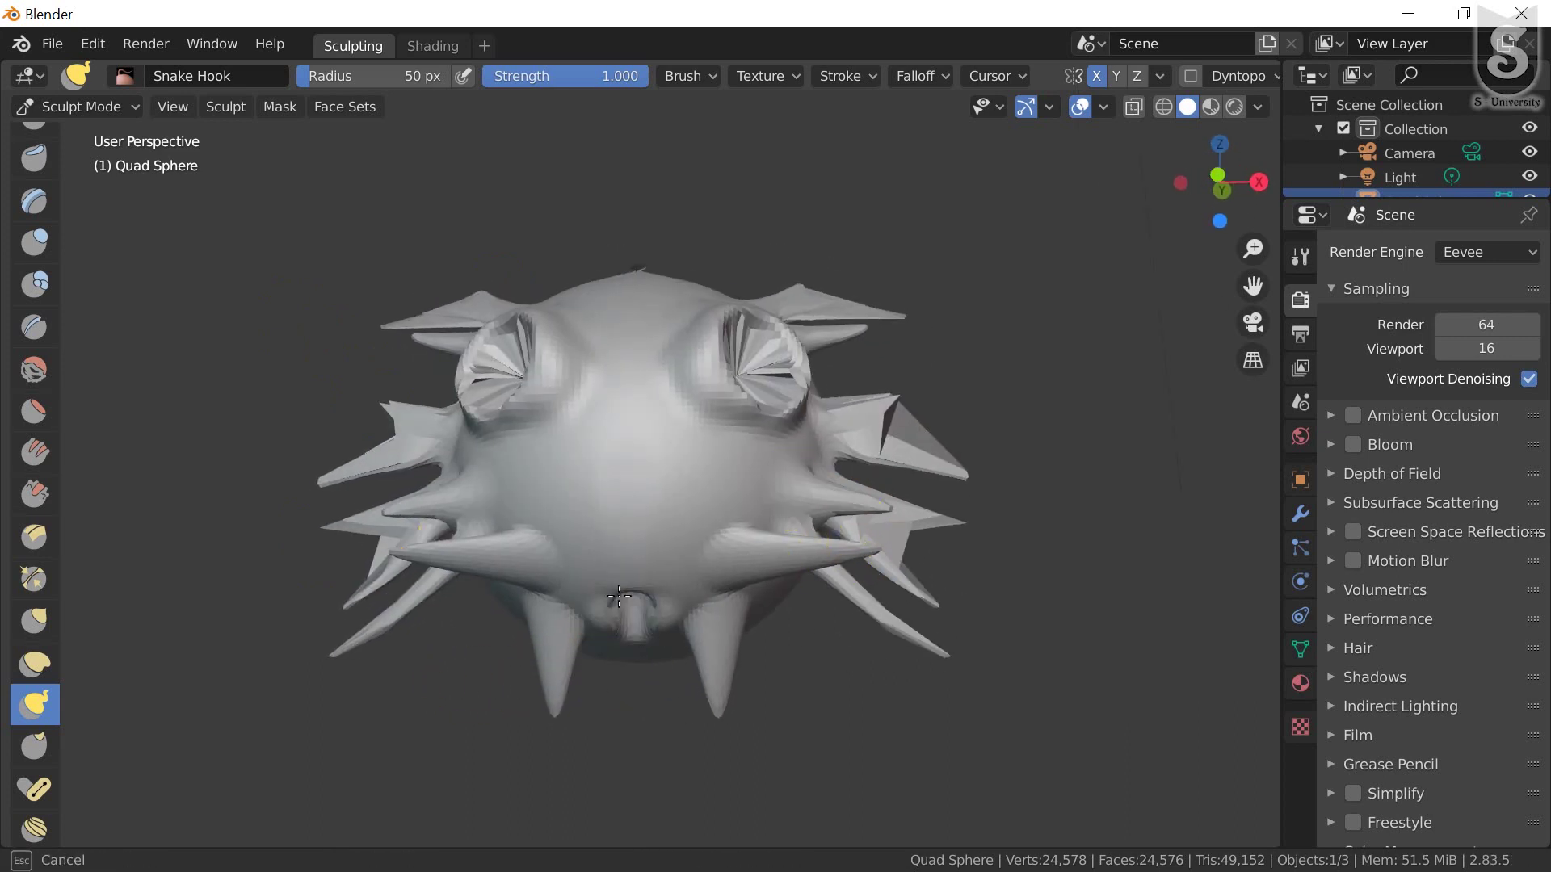
pyautogui.moveTo(622, 435)
pyautogui.mouseDown()
pyautogui.moveTo(613, 494)
pyautogui.moveTo(560, 477)
pyautogui.moveTo(626, 489)
pyautogui.moveTo(609, 485)
pyautogui.moveTo(609, 461)
pyautogui.moveTo(623, 520)
pyautogui.mouseUp()
pyautogui.moveTo(623, 519)
pyautogui.mouseDown(button='middle')
pyautogui.moveTo(649, 635)
pyautogui.moveTo(643, 608)
pyautogui.moveTo(702, 606)
pyautogui.mouseUp(button='middle')
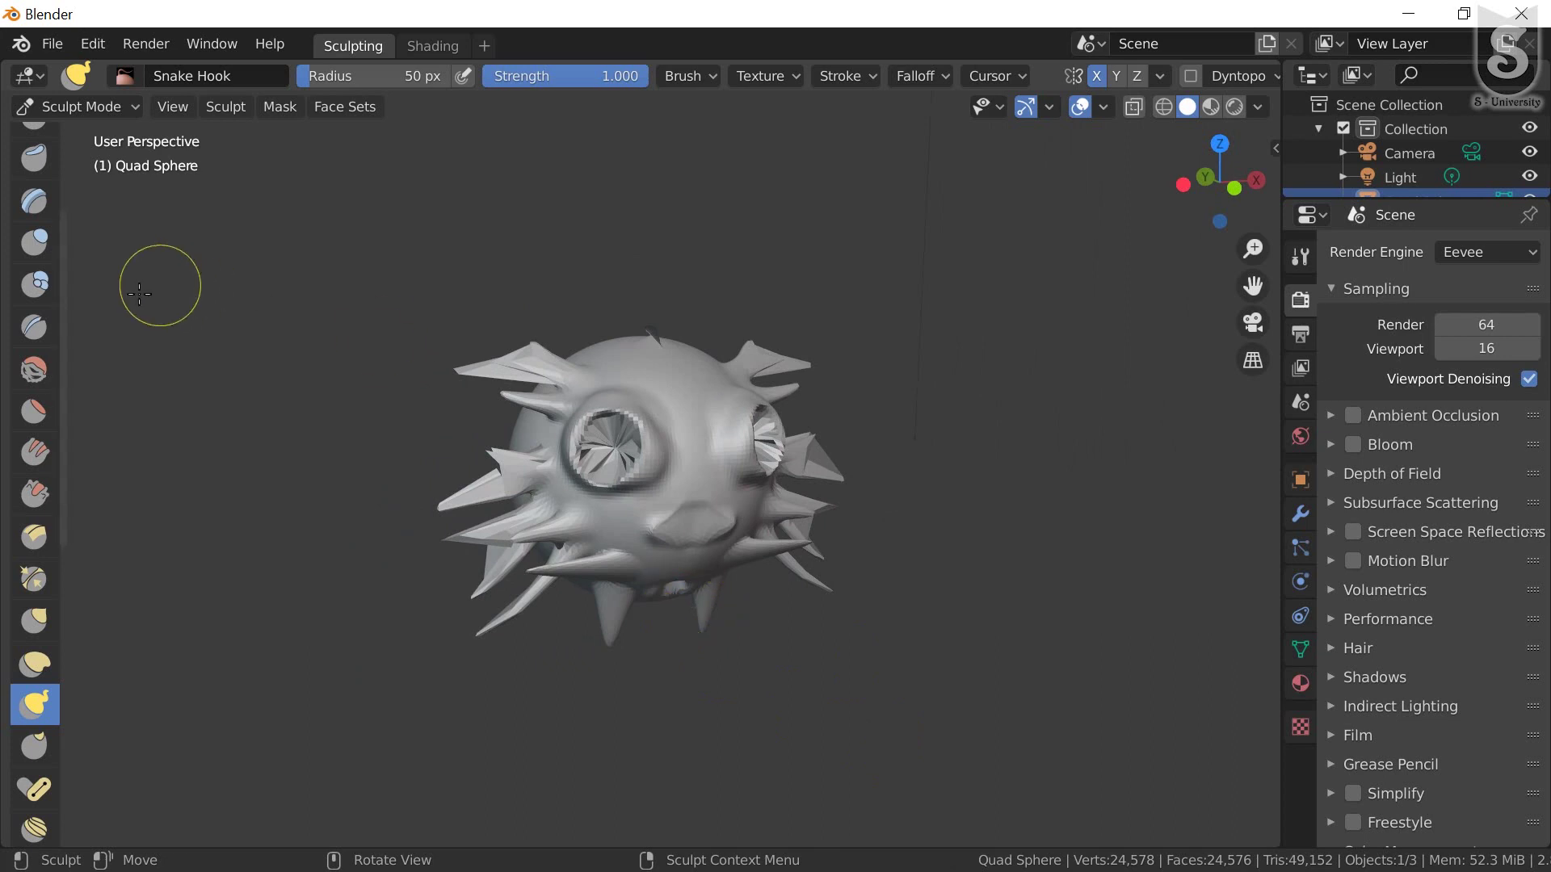
pyautogui.moveTo(114, 336); pyautogui.dragTo(128, 547, button='middle')
pyautogui.scroll(2, 775, 505)
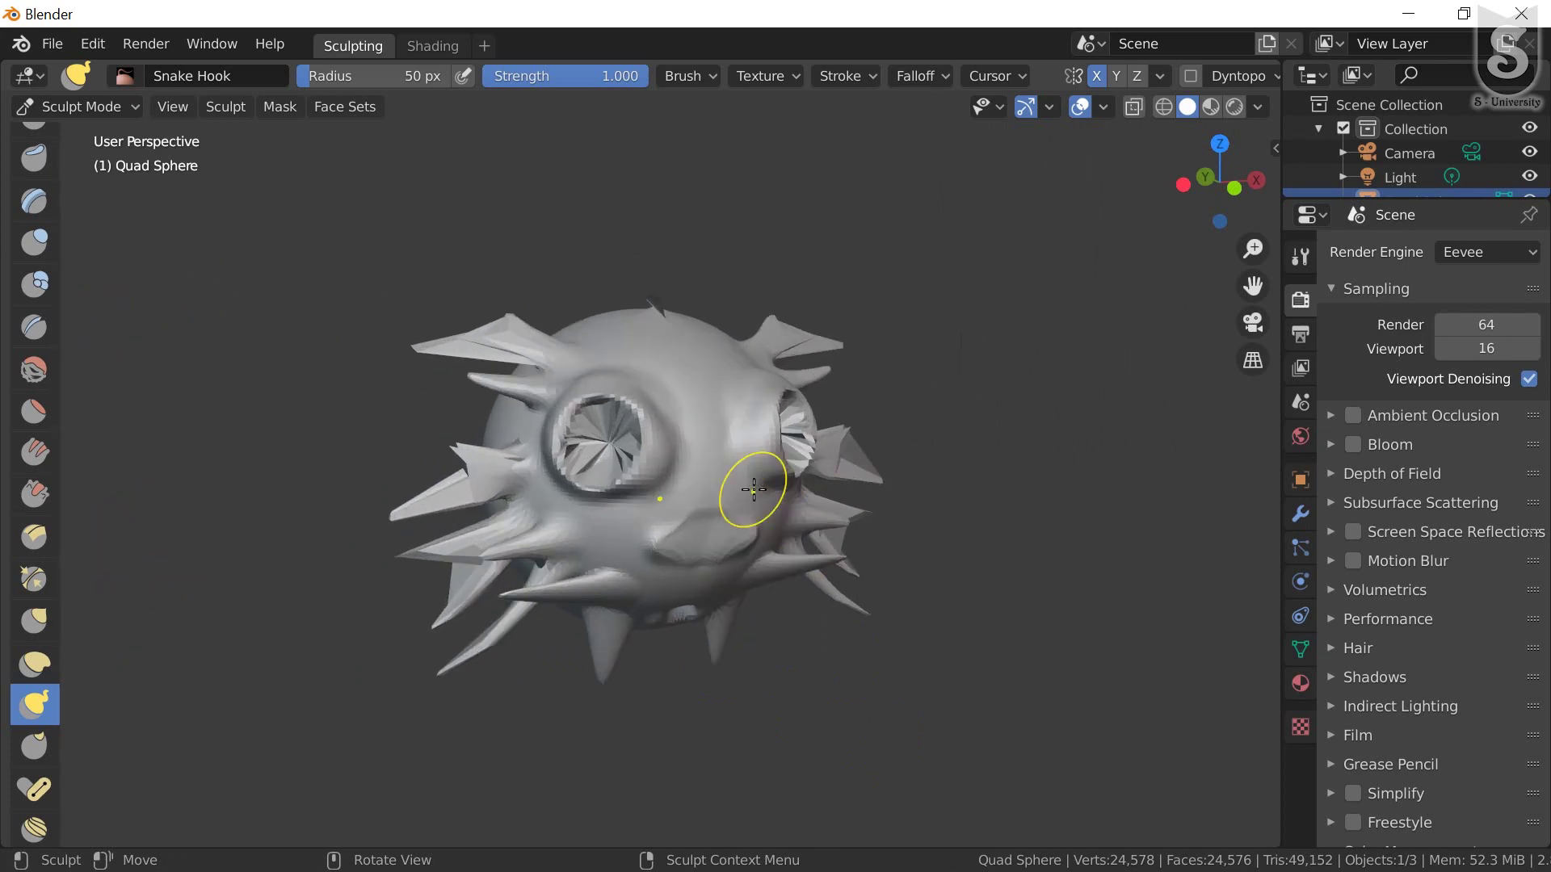
pyautogui.moveTo(717, 475); pyautogui.dragTo(687, 475, button='middle')
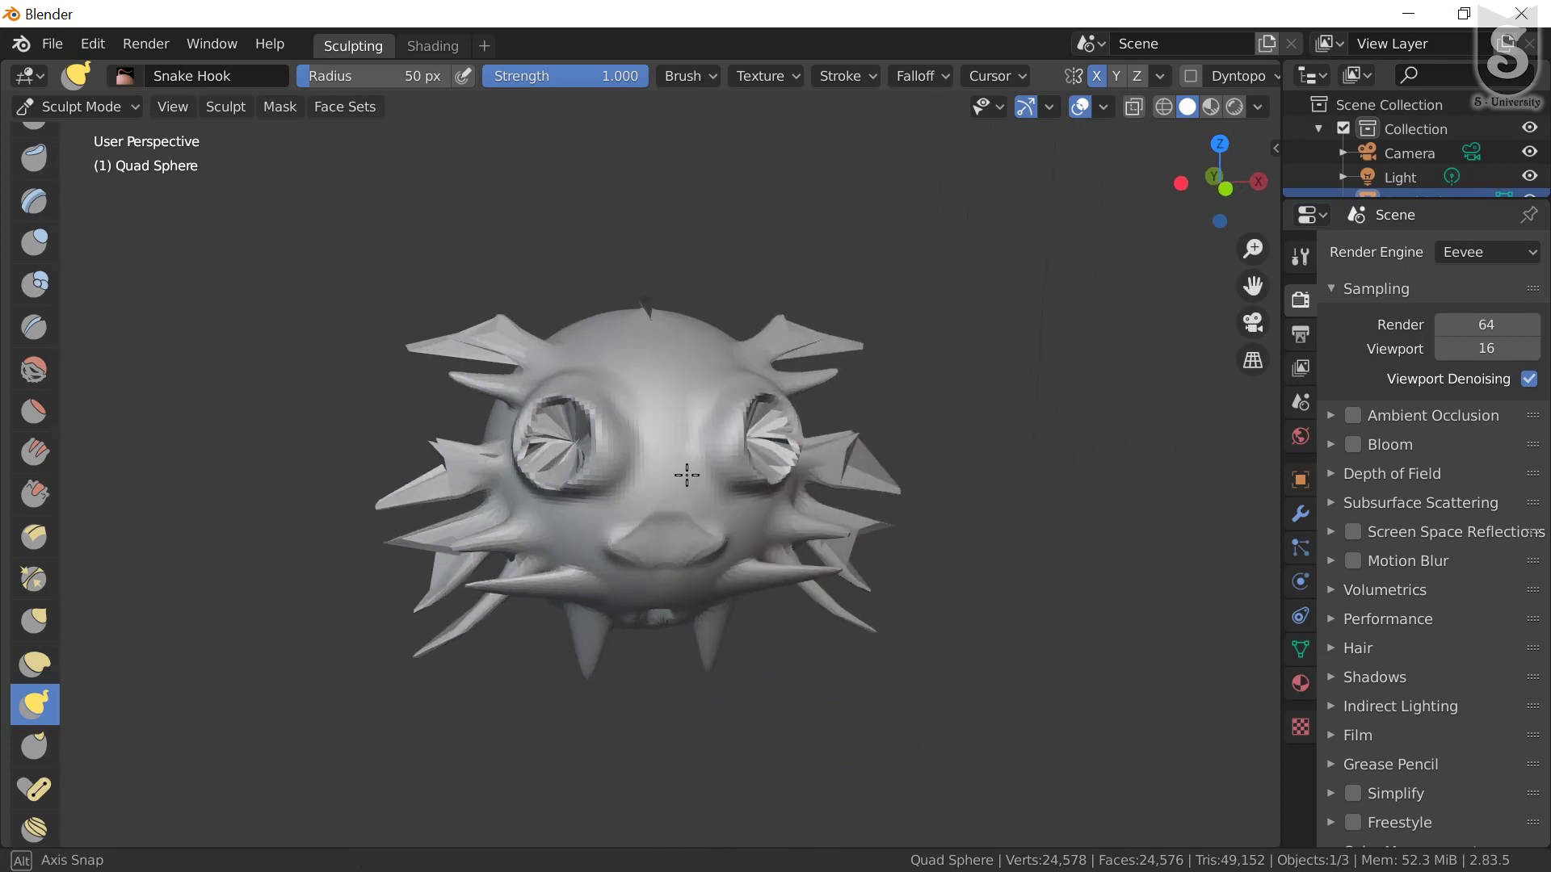
pyautogui.click(1160, 106)
pyautogui.moveTo(702, 554); pyautogui.dragTo(778, 512, button='middle')
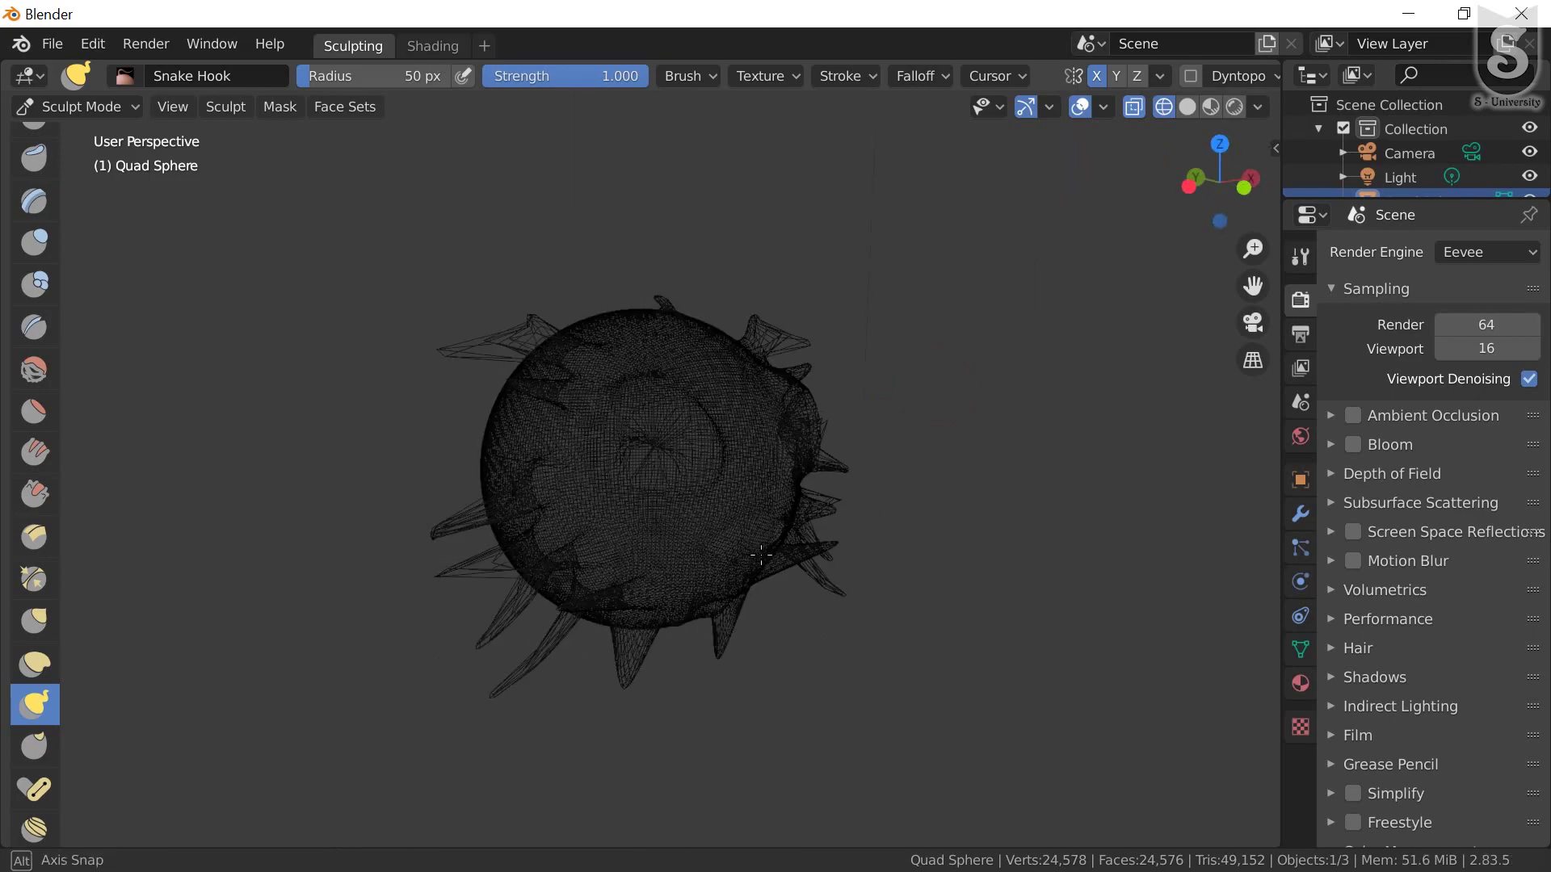
pyautogui.scroll(2, 778, 513)
pyautogui.scroll(4, 784, 512)
pyautogui.scroll(3, 784, 512)
pyautogui.scroll(2, 787, 514)
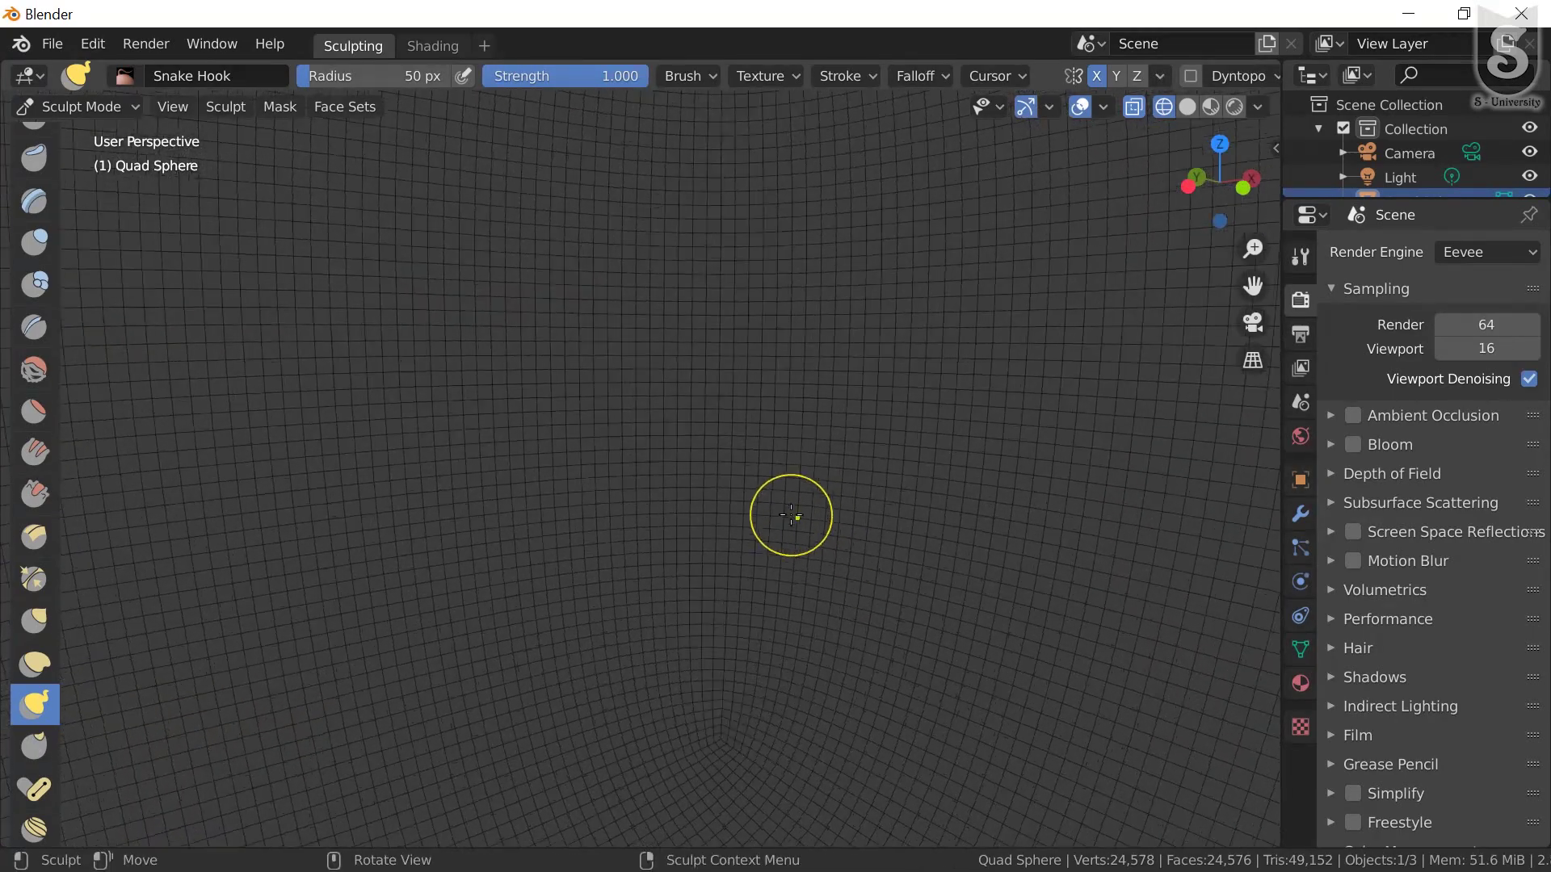
pyautogui.scroll(1, 791, 515)
pyautogui.scroll(-4, 790, 515)
pyautogui.scroll(-4, 821, 578)
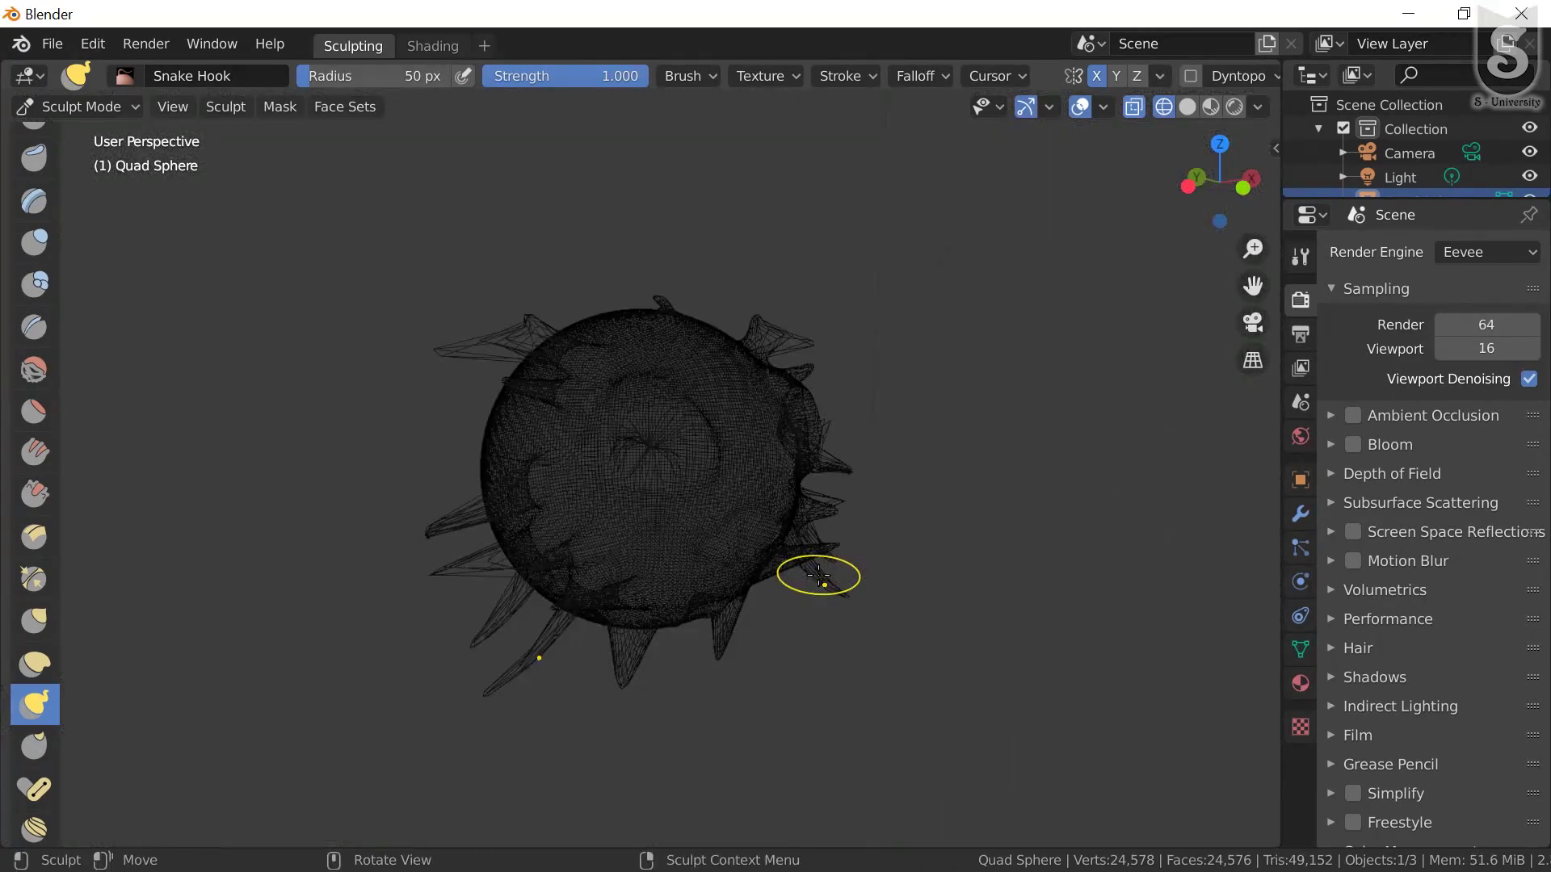
pyautogui.moveTo(821, 579)
pyautogui.mouseDown(button='middle')
pyautogui.moveTo(559, 460)
pyautogui.moveTo(614, 453)
pyautogui.mouseUp(button='middle')
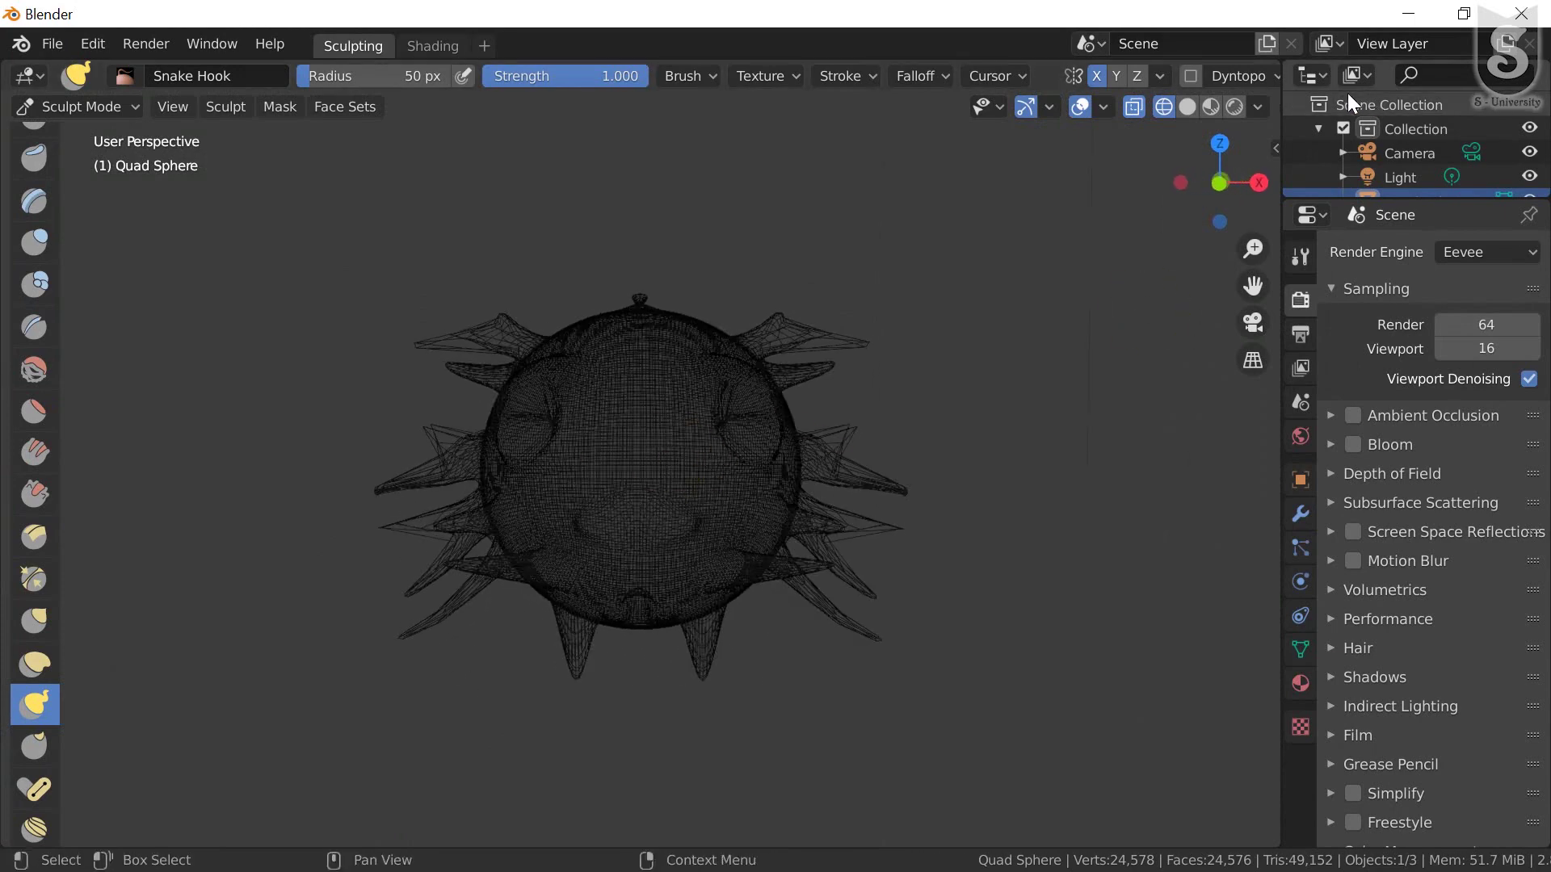
pyautogui.click(1187, 106)
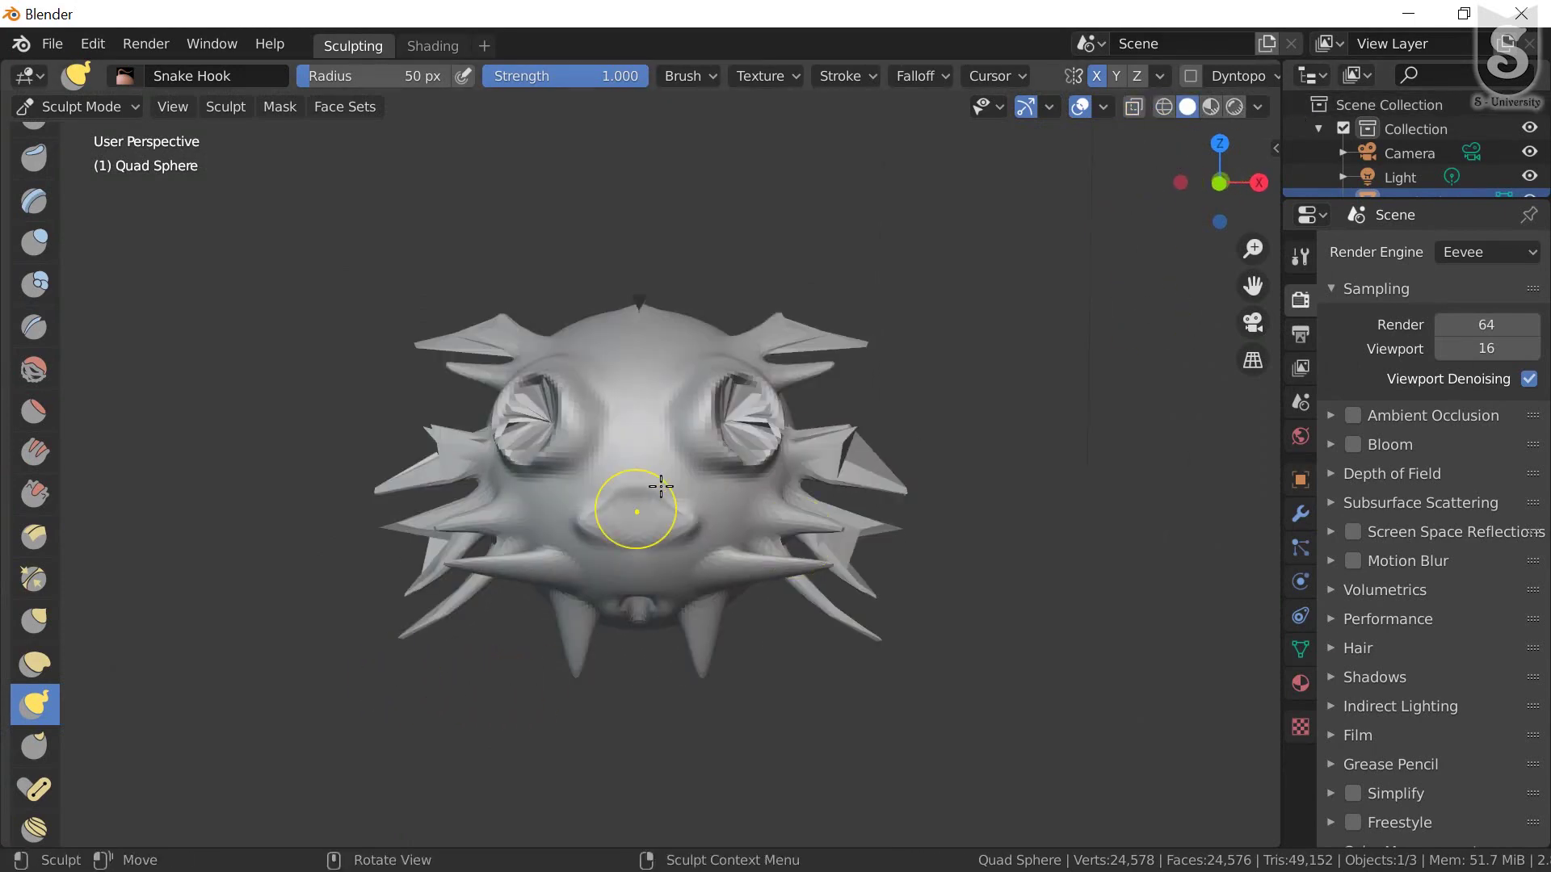
pyautogui.scroll(2, 654, 493)
pyautogui.scroll(1, 692, 472)
pyautogui.scroll(-3, 692, 472)
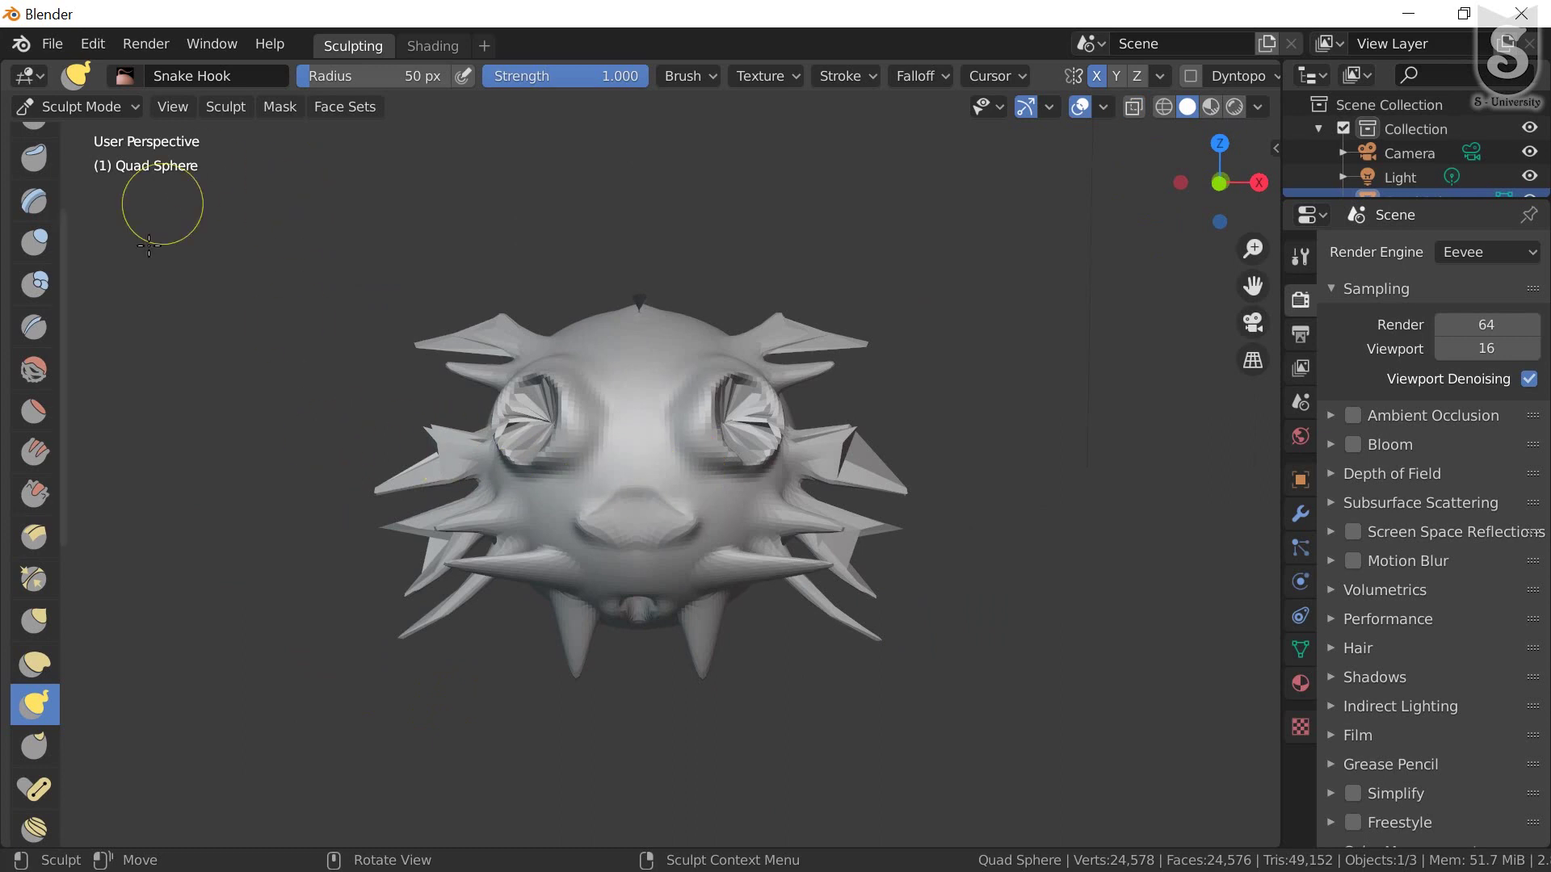
pyautogui.scroll(1, 11, 374)
pyautogui.scroll(3, 12, 380)
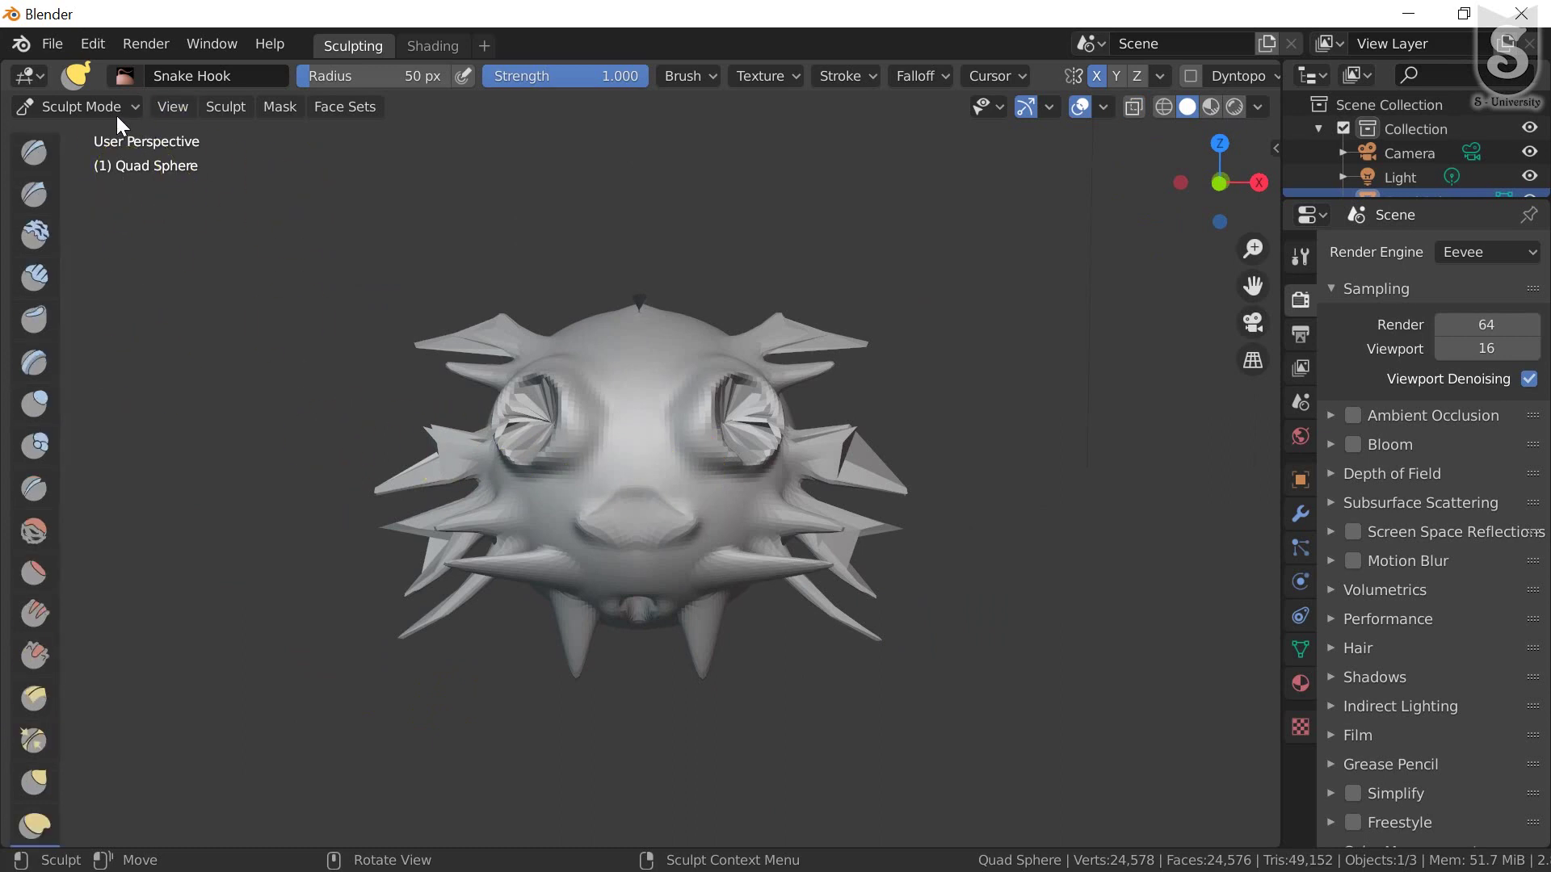
pyautogui.click(116, 114)
# Switch the spiky Quad Sphere from Sculpt Mode to Object Mode via the mode dropdown
pyautogui.click(123, 130)
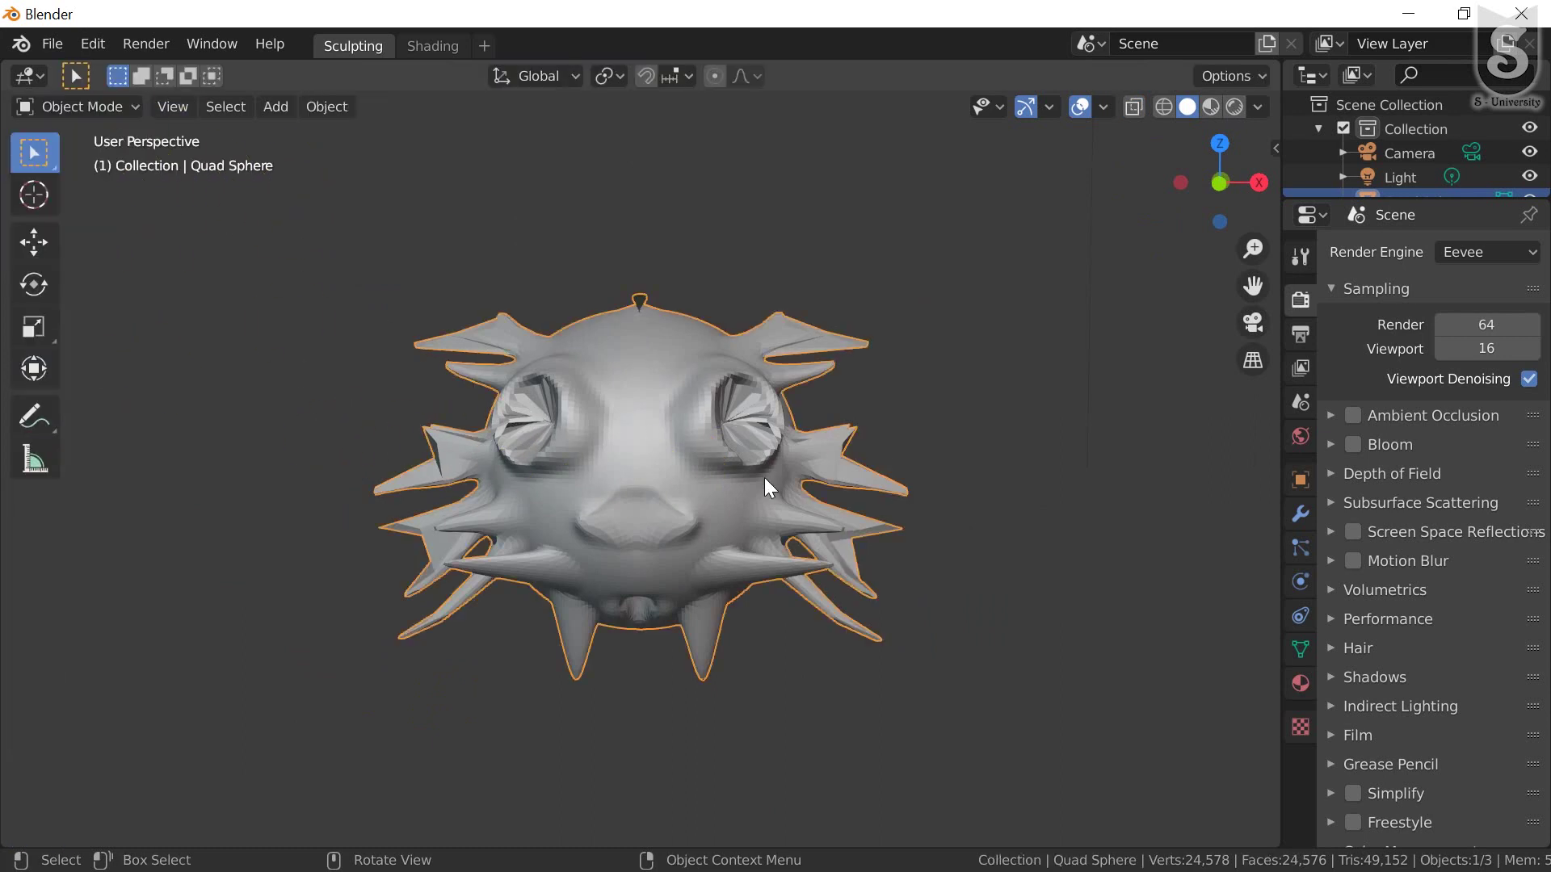
pyautogui.scroll(-1, 1466, 170)
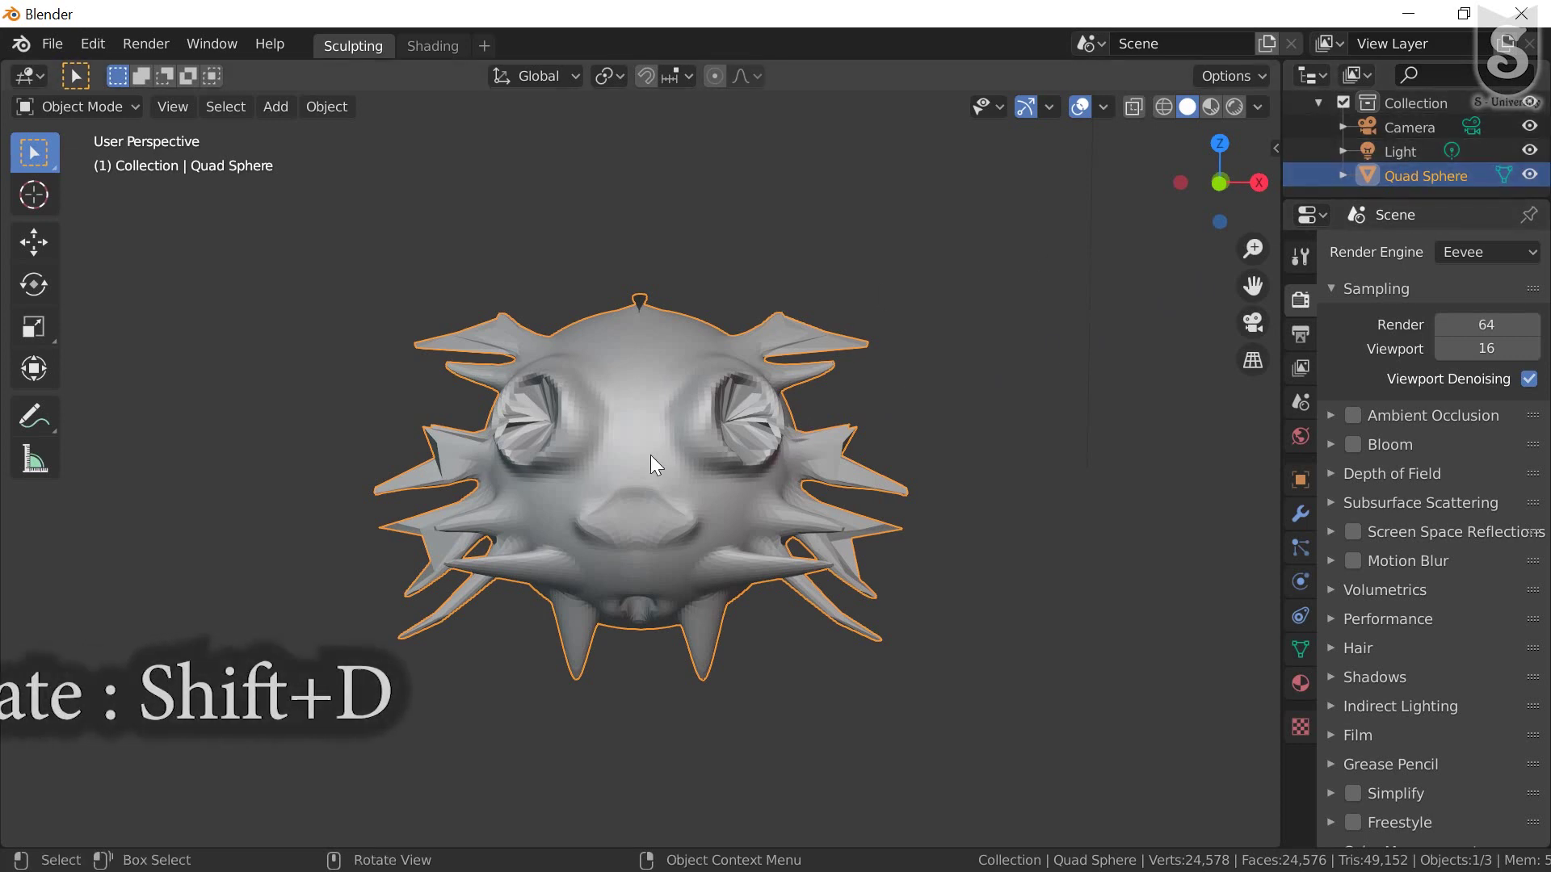
# Duplicate the sculpt in place as Quad Sphere.001 and hide the original Quad Sphere
pyautogui.hotkey('shift', 'd')
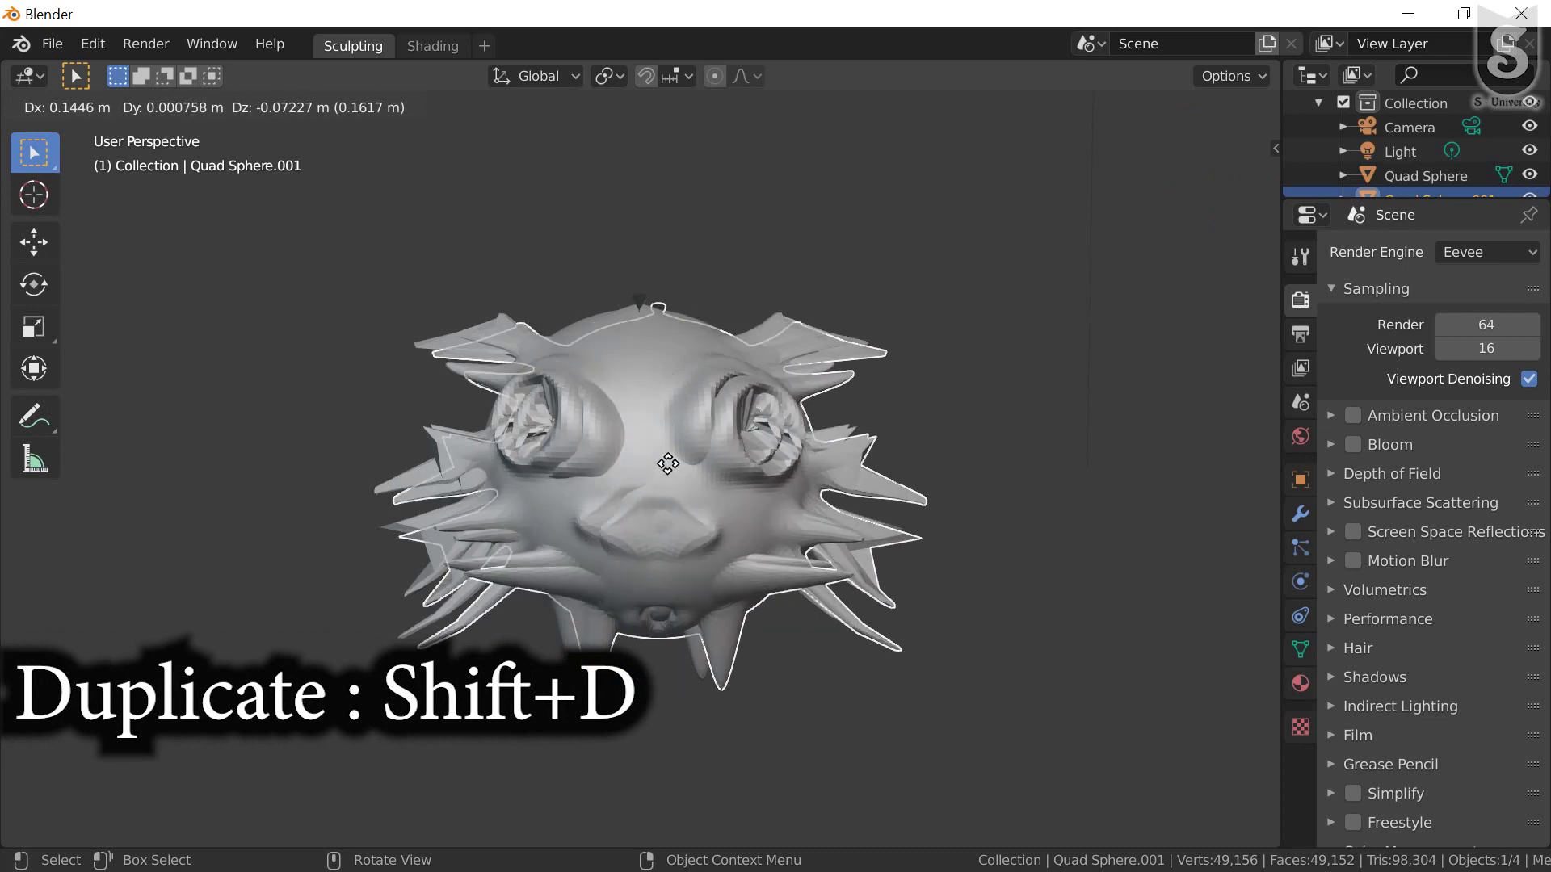
pyautogui.rightClick(665, 453)
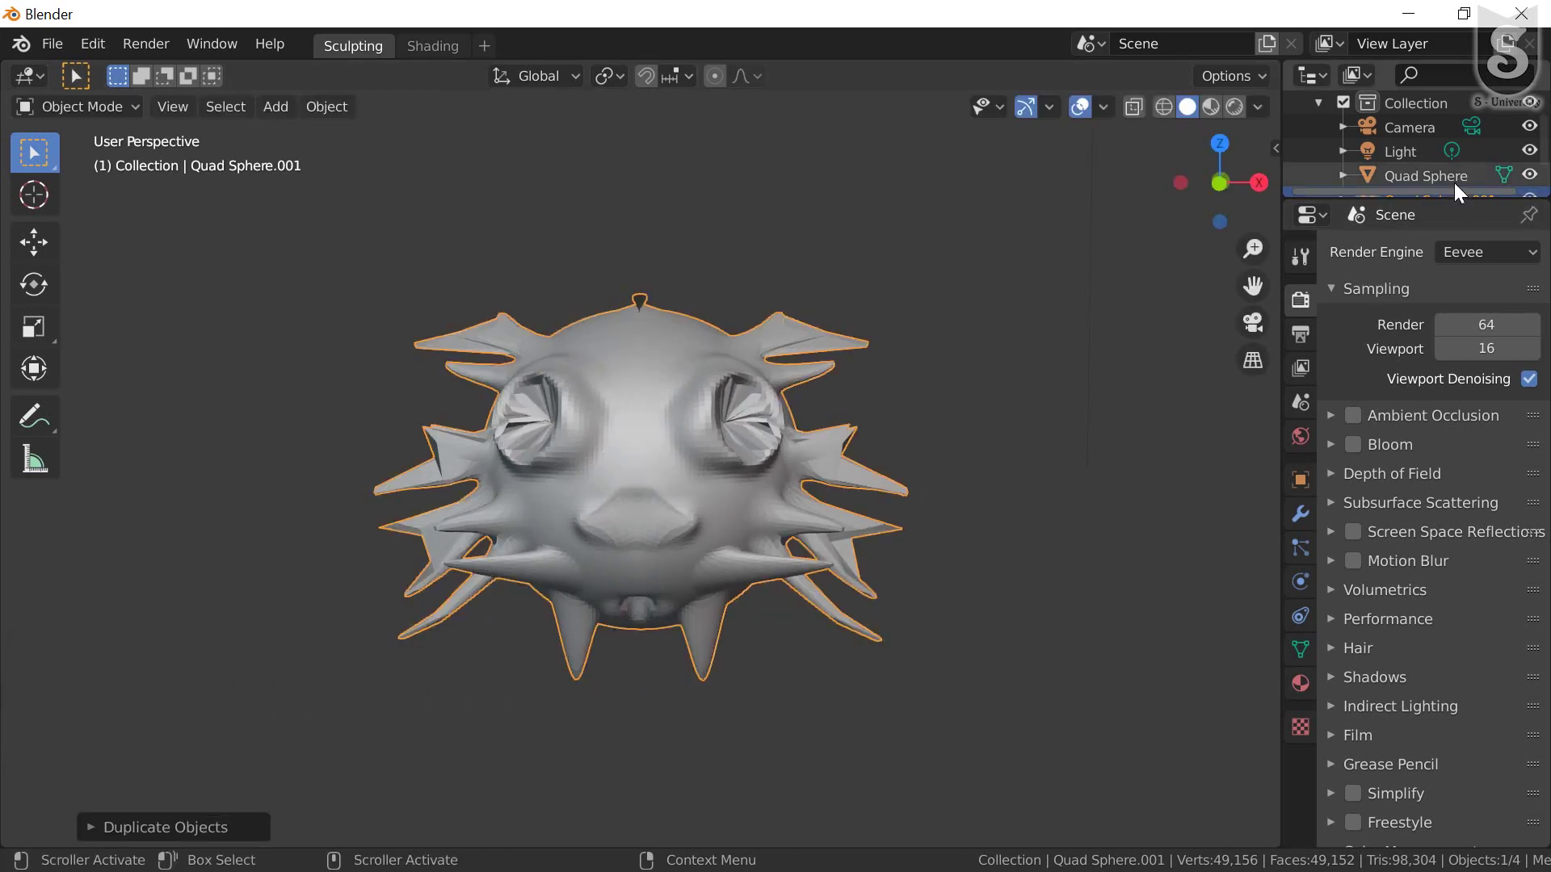
pyautogui.scroll(-1, 1454, 182)
pyautogui.click(1529, 150)
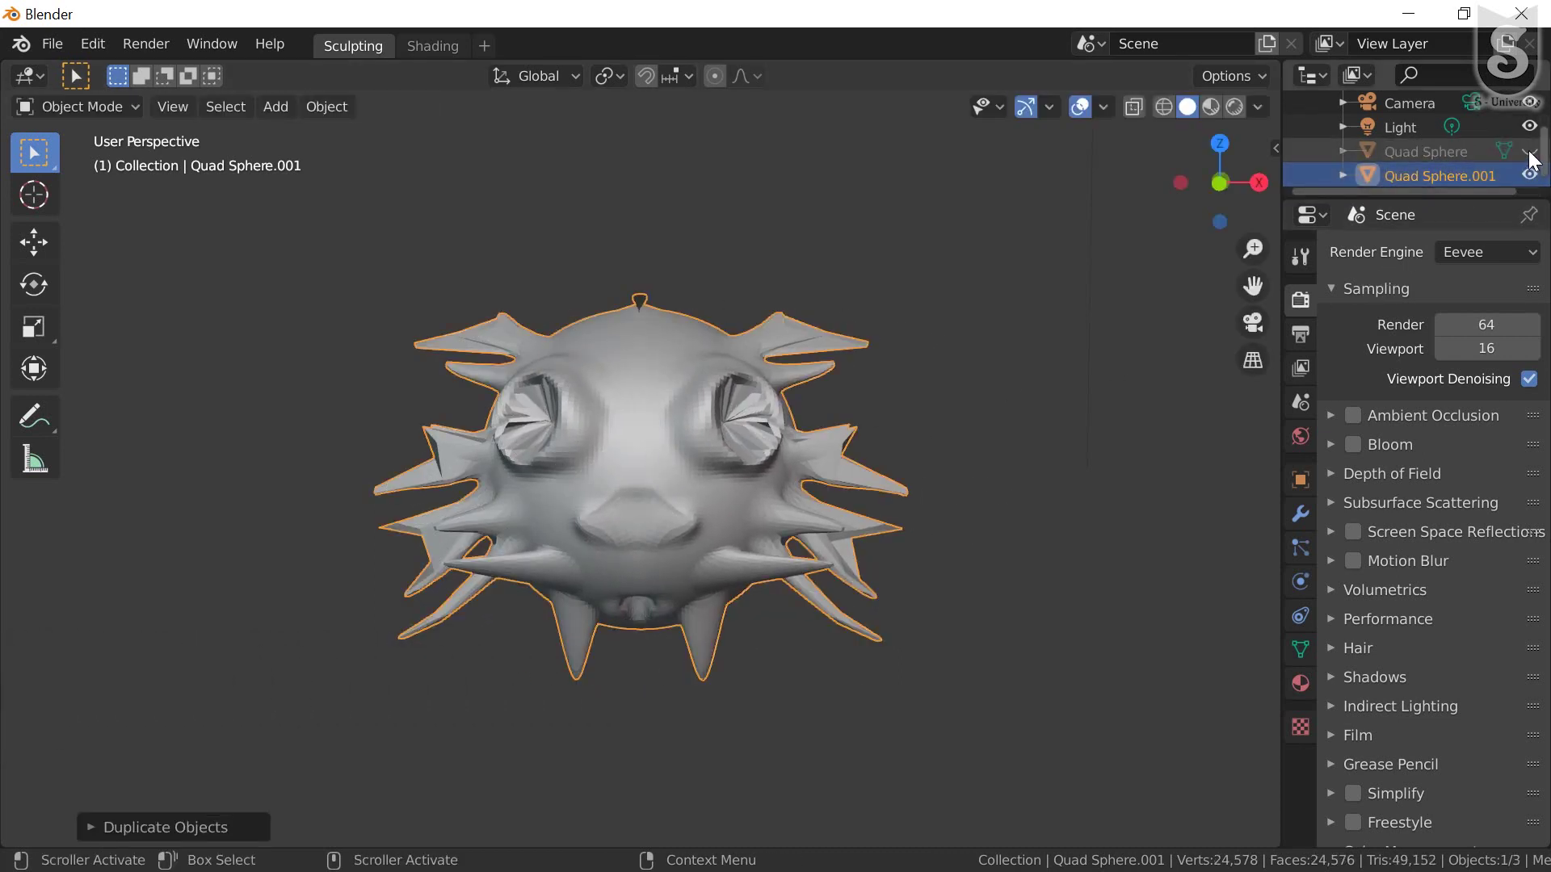
pyautogui.moveTo(690, 459)
pyautogui.mouseDown(button='middle')
pyautogui.moveTo(690, 439)
pyautogui.moveTo(714, 448)
pyautogui.moveTo(685, 474)
pyautogui.moveTo(846, 419)
pyautogui.moveTo(651, 452)
pyautogui.moveTo(457, 457)
pyautogui.mouseUp(button='middle')
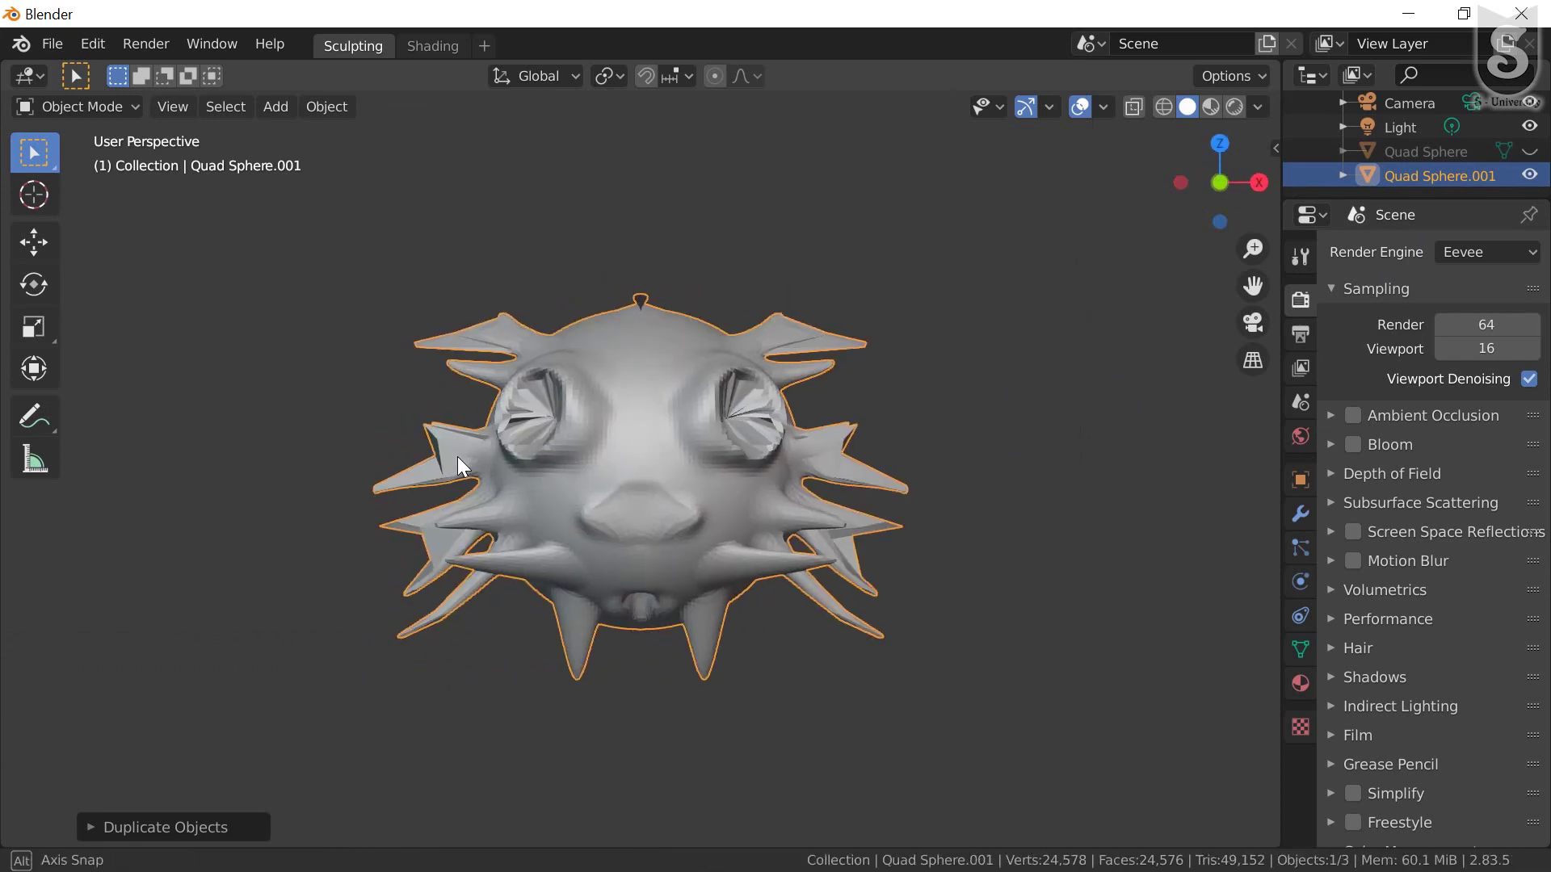
# Inspect the copy in wireframe shading, then return to solid shading
pyautogui.click(1164, 105)
pyautogui.moveTo(647, 413)
pyautogui.mouseDown(button='middle')
pyautogui.moveTo(762, 439)
pyautogui.moveTo(853, 408)
pyautogui.moveTo(672, 446)
pyautogui.moveTo(697, 419)
pyautogui.mouseUp(button='middle')
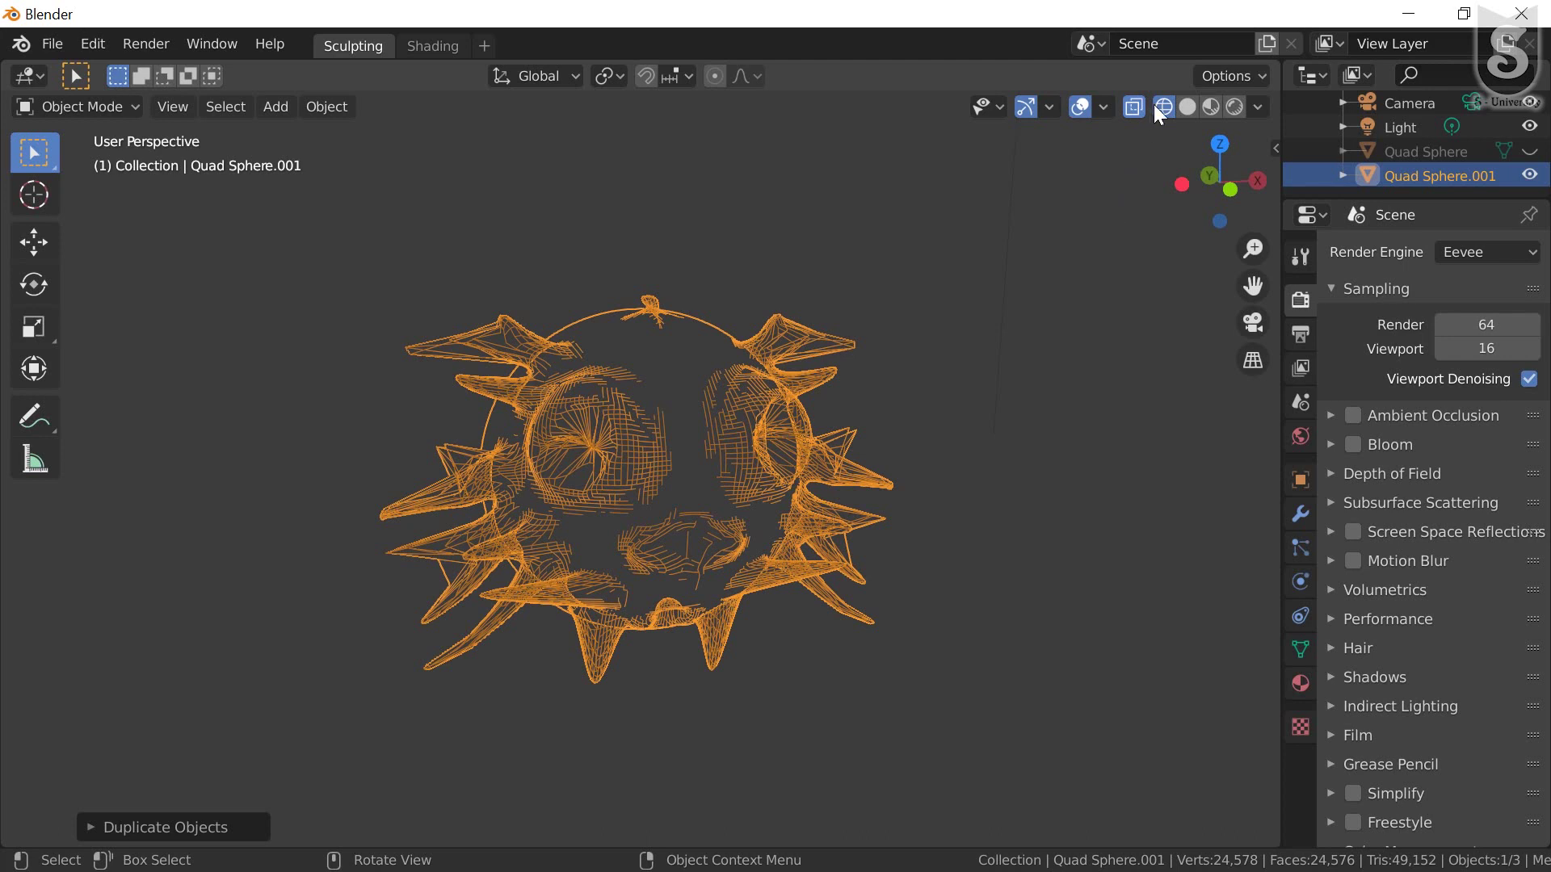
pyautogui.click(1186, 106)
pyautogui.moveTo(694, 421); pyautogui.dragTo(667, 404, button='middle')
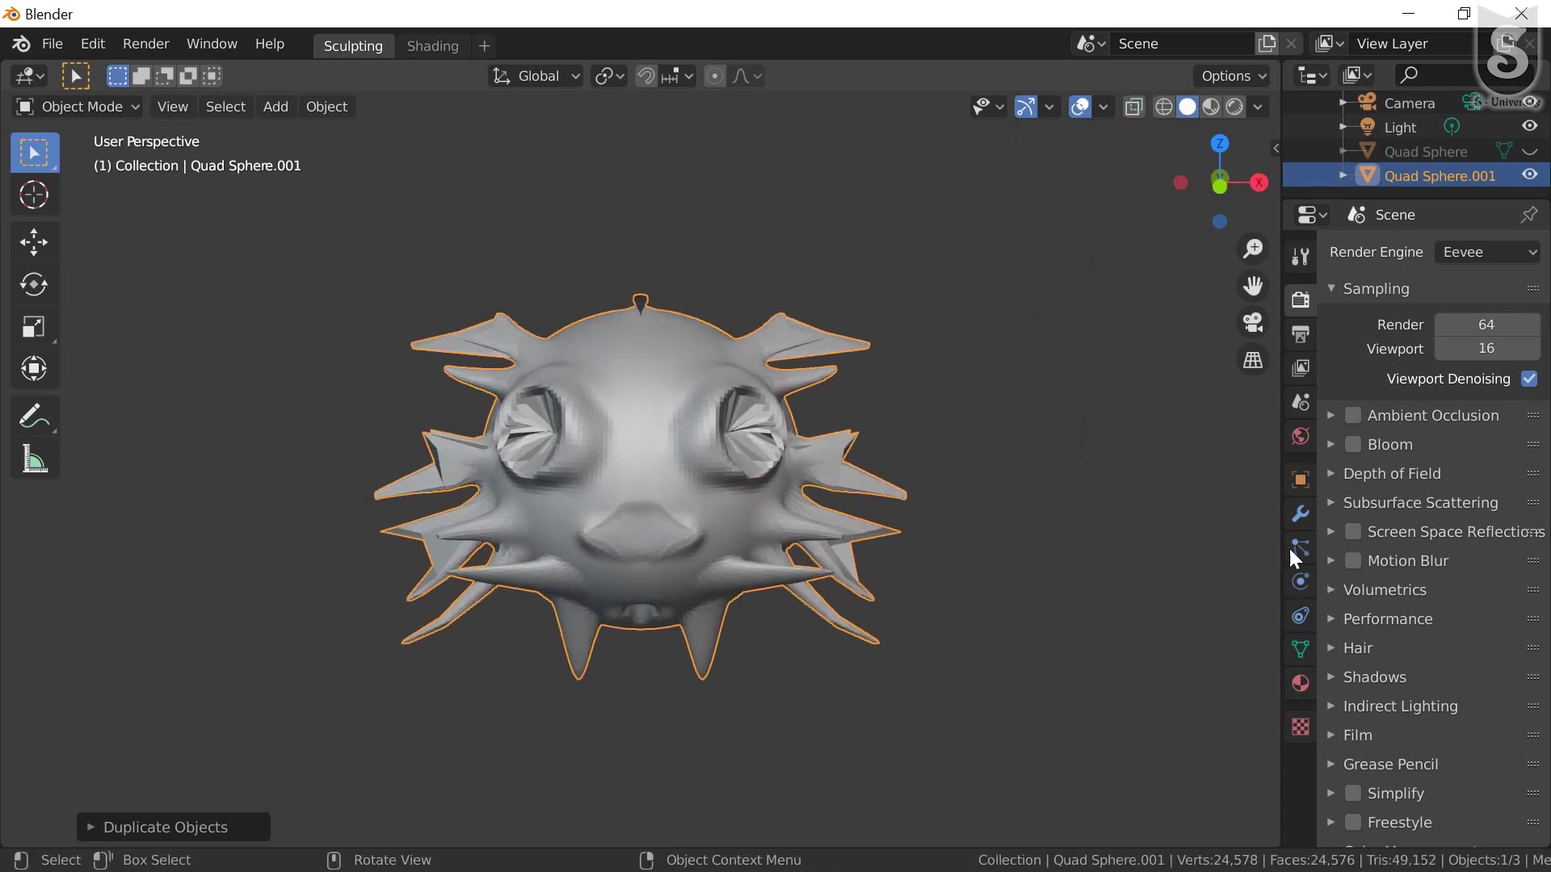
# Show the copy's Remesh panel in Object Data properties: Voxel mode, 0.035 m voxel size
pyautogui.click(1298, 652)
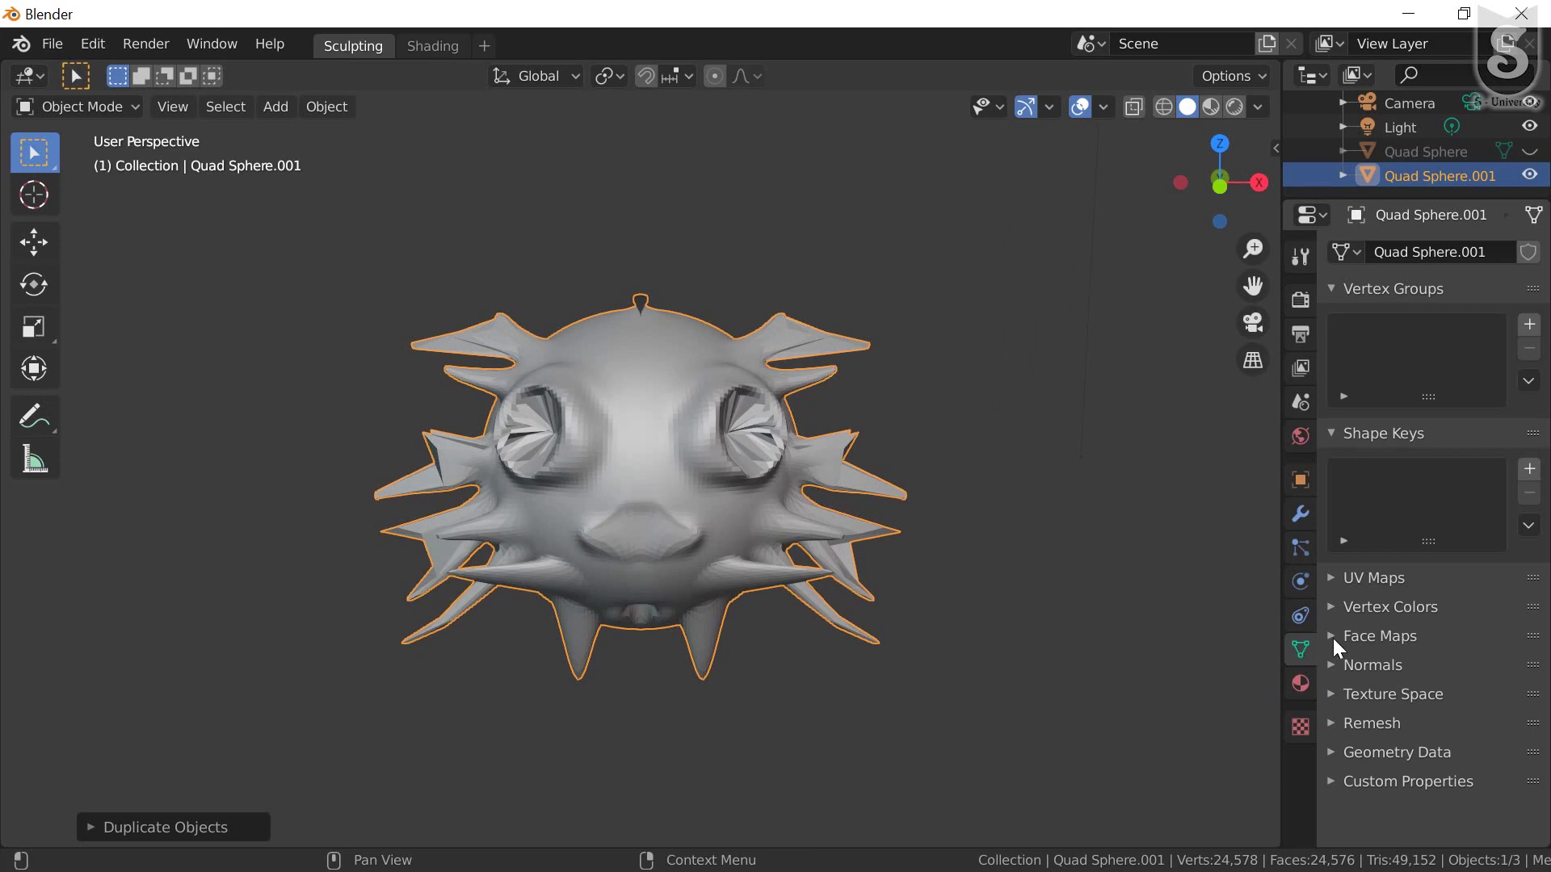
pyautogui.click(1328, 720)
pyautogui.scroll(-5, 1384, 778)
pyautogui.scroll(-2, 1384, 788)
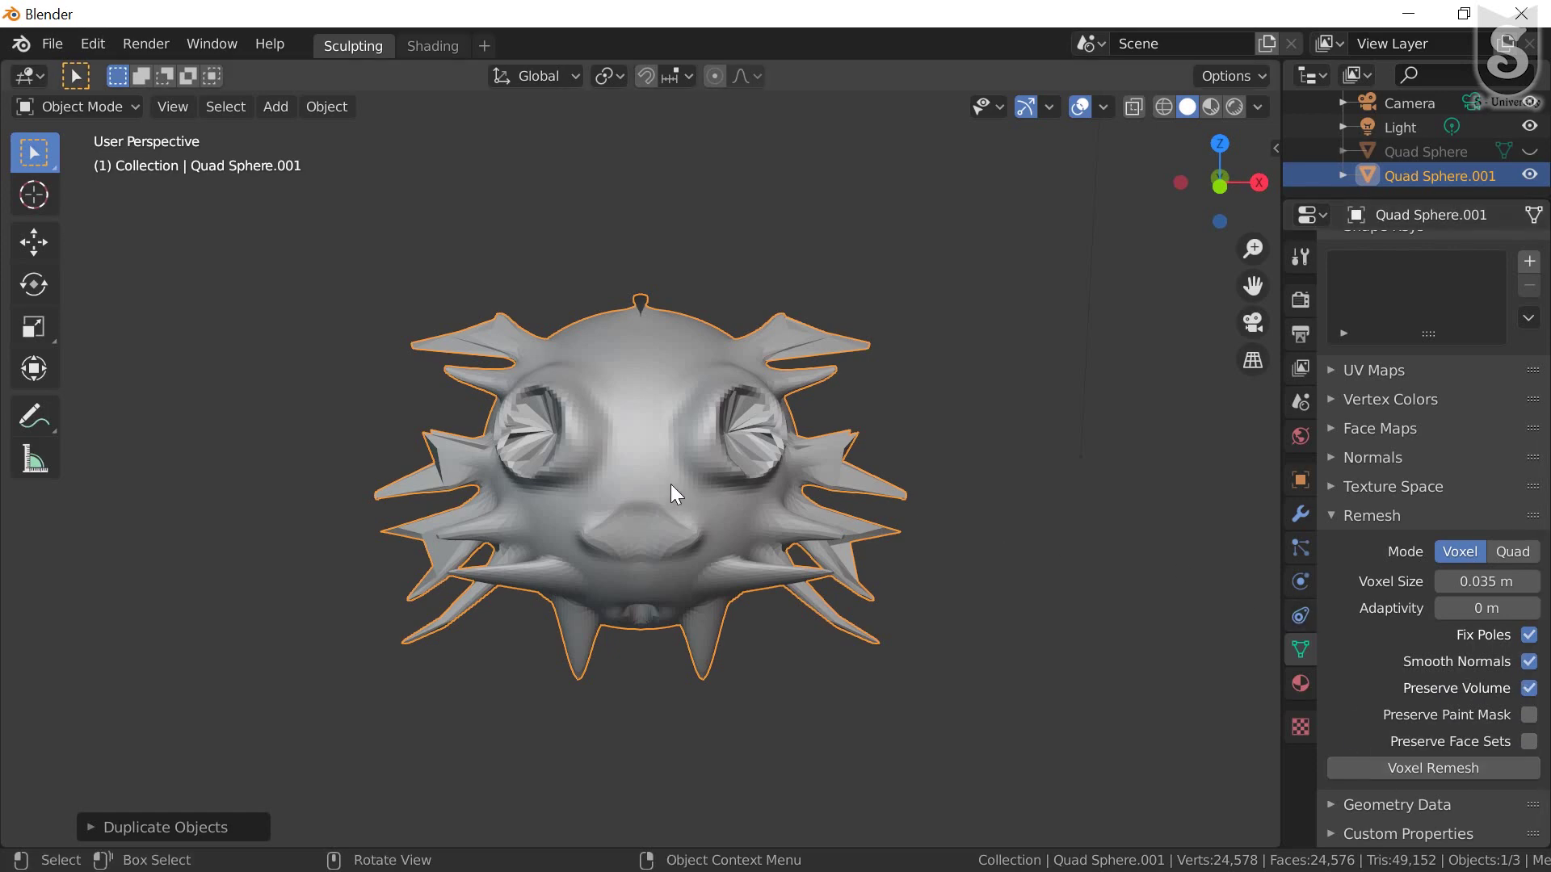
pyautogui.scroll(4, 682, 467)
pyautogui.scroll(3, 685, 466)
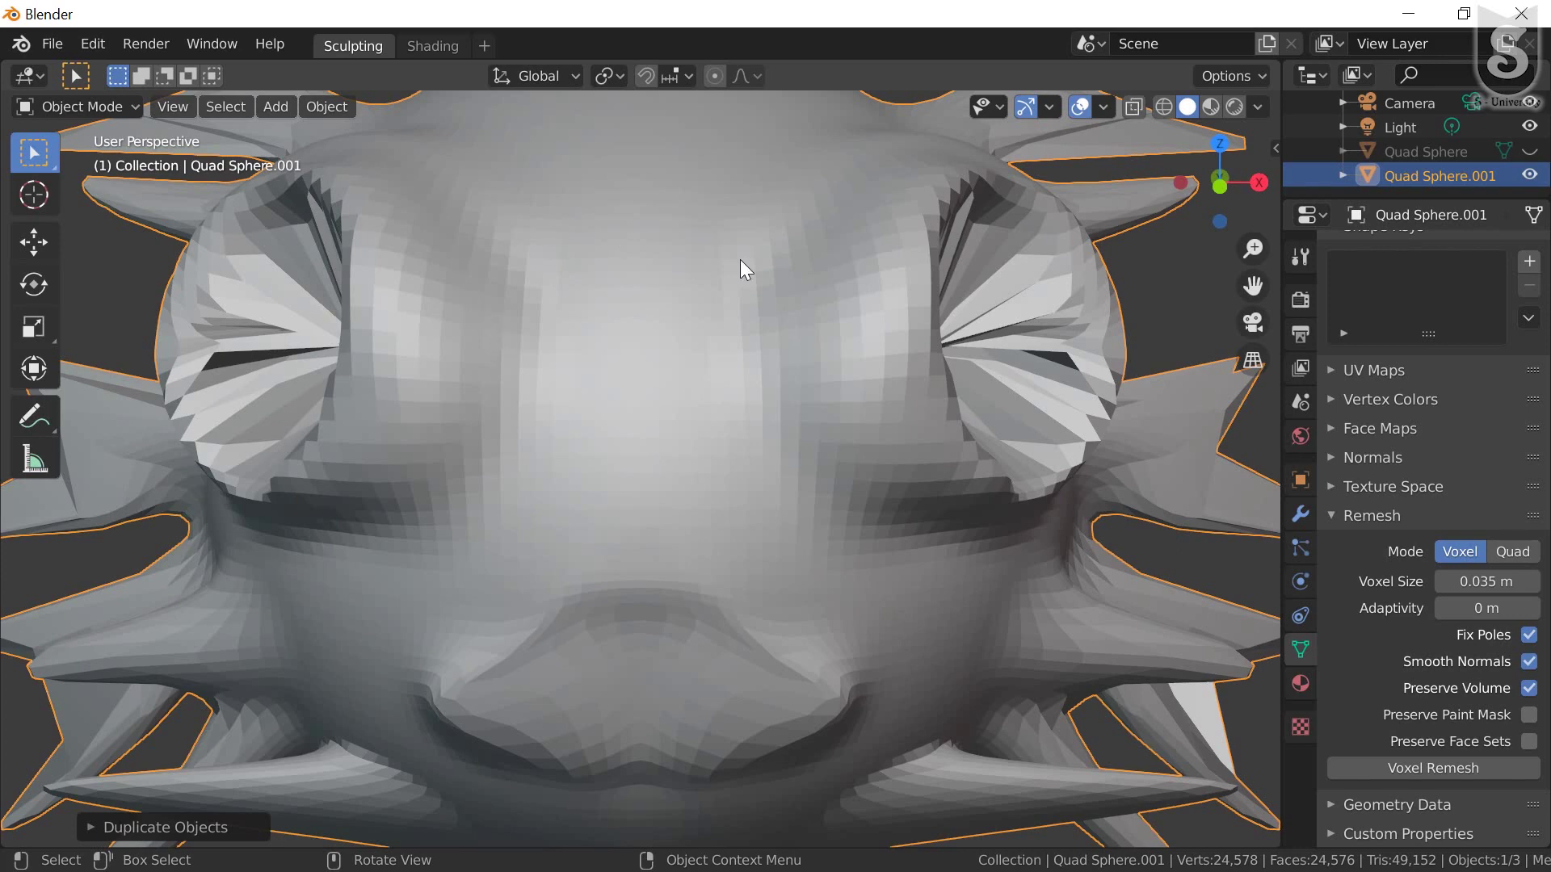
pyautogui.moveTo(656, 386)
pyautogui.mouseDown(button='middle')
pyautogui.moveTo(423, 430)
pyautogui.moveTo(764, 535)
pyautogui.moveTo(782, 506)
pyautogui.mouseUp(button='middle')
pyautogui.scroll(-2, 782, 506)
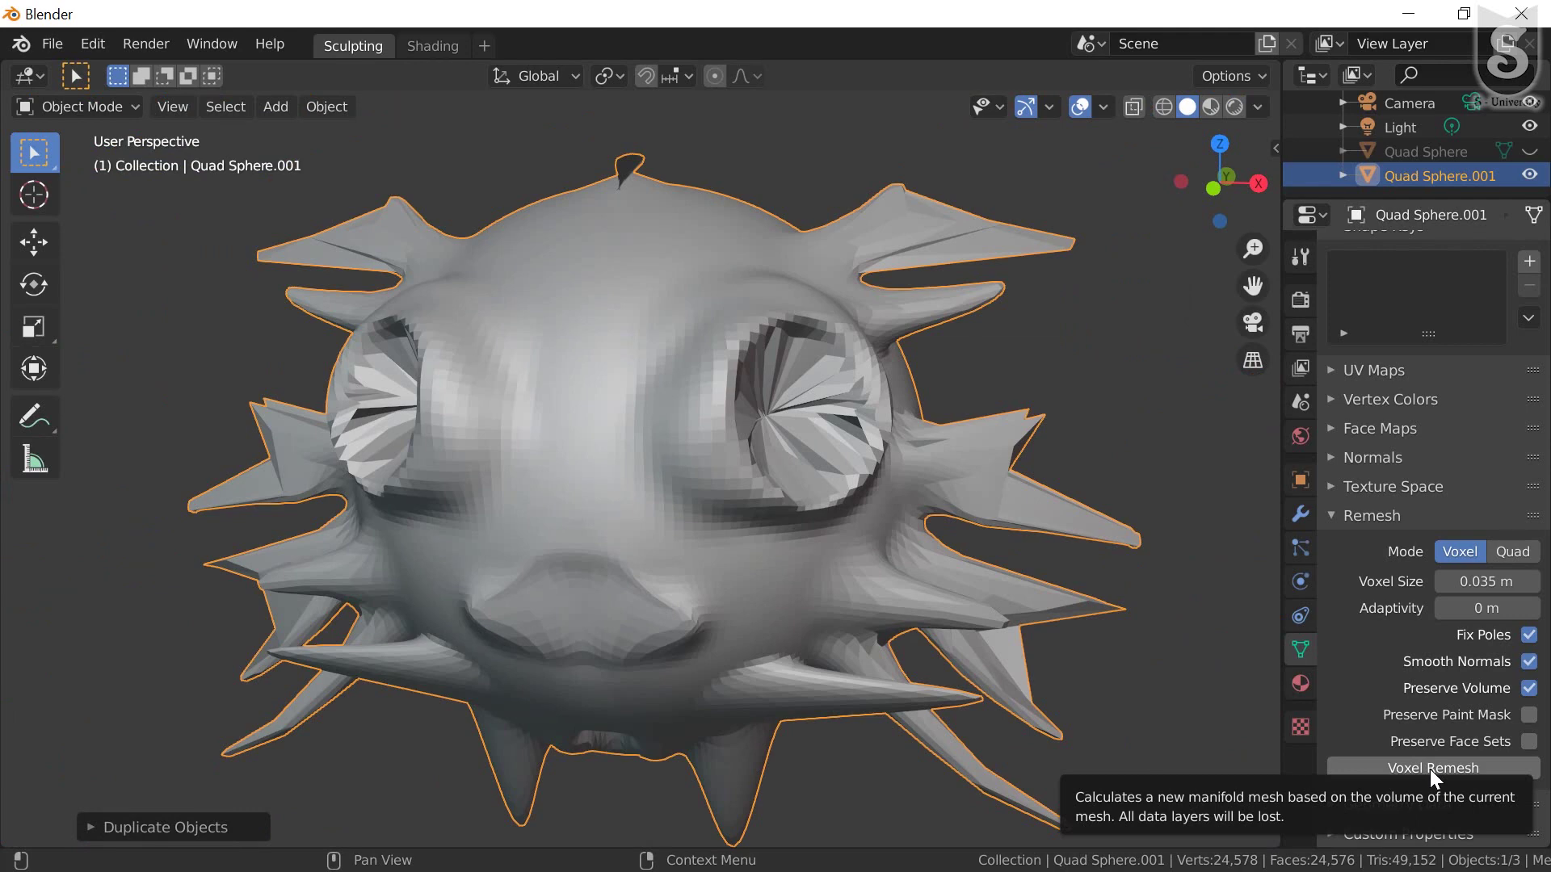
# Voxel-remesh the pufferfish copy at 0.035 m
pyautogui.click(1430, 769)
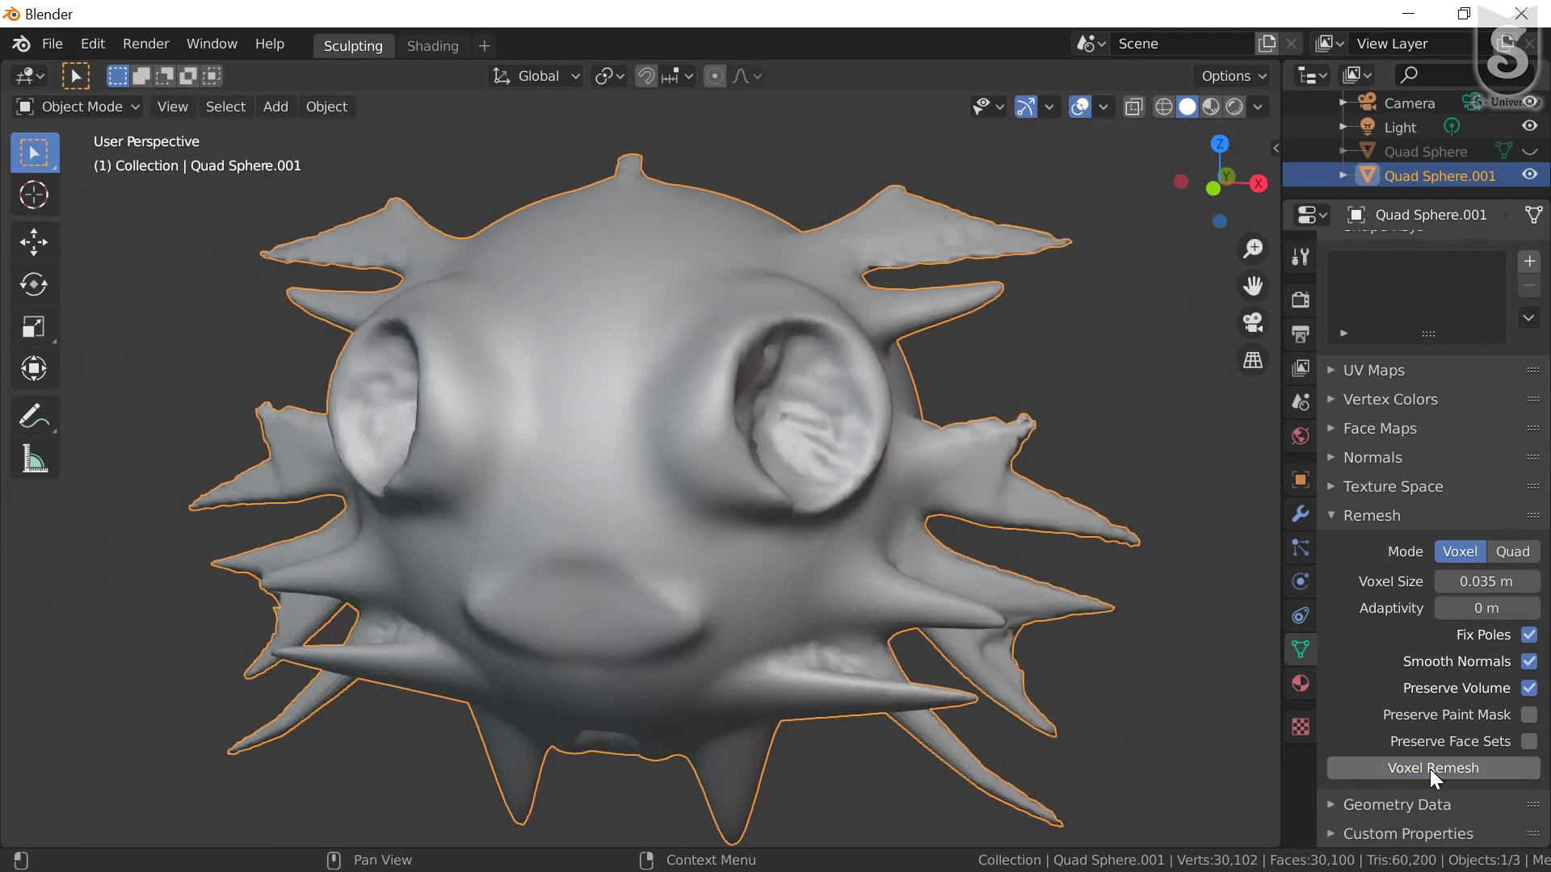
pyautogui.scroll(4, 526, 483)
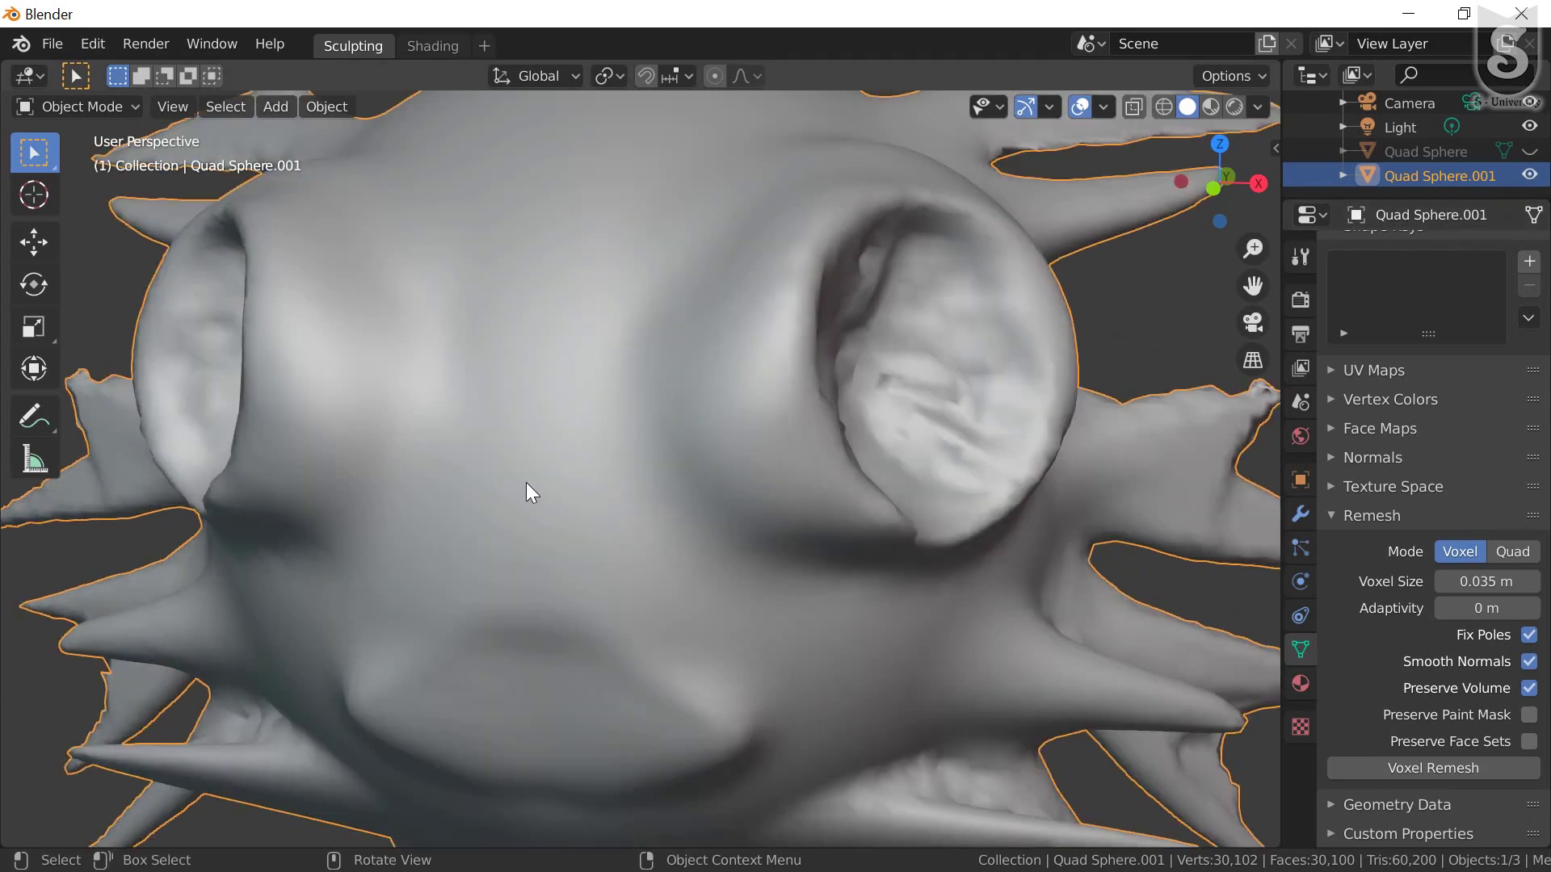
pyautogui.scroll(-2, 526, 482)
pyautogui.moveTo(526, 483); pyautogui.dragTo(607, 486, button='middle')
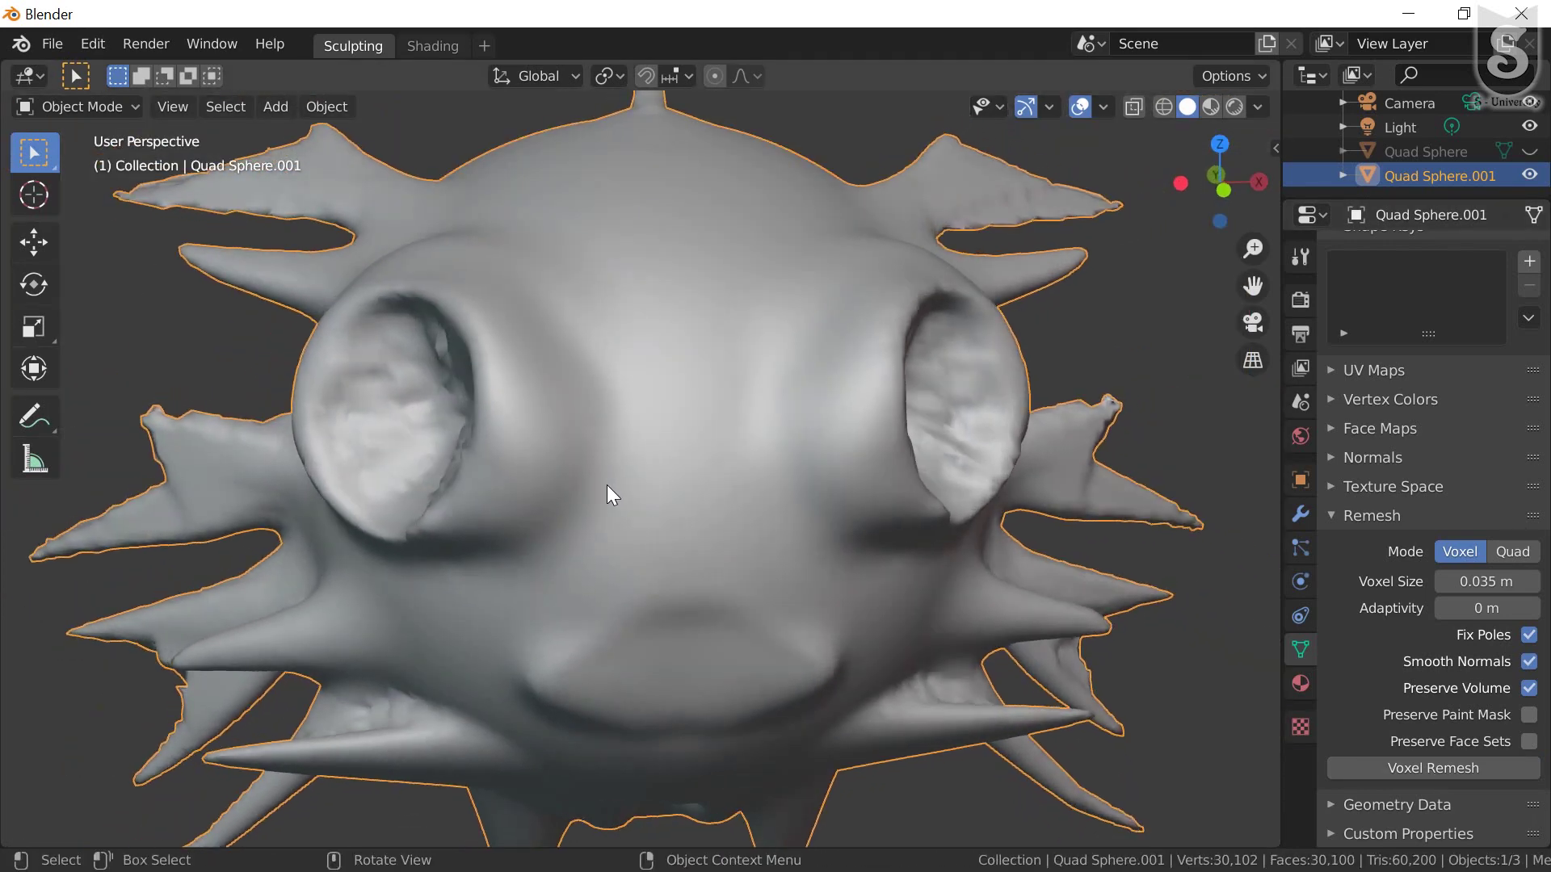
# Undo the voxel remesh, then redo it from the Edit menu
pyautogui.hotkey('ctrl', 'z')
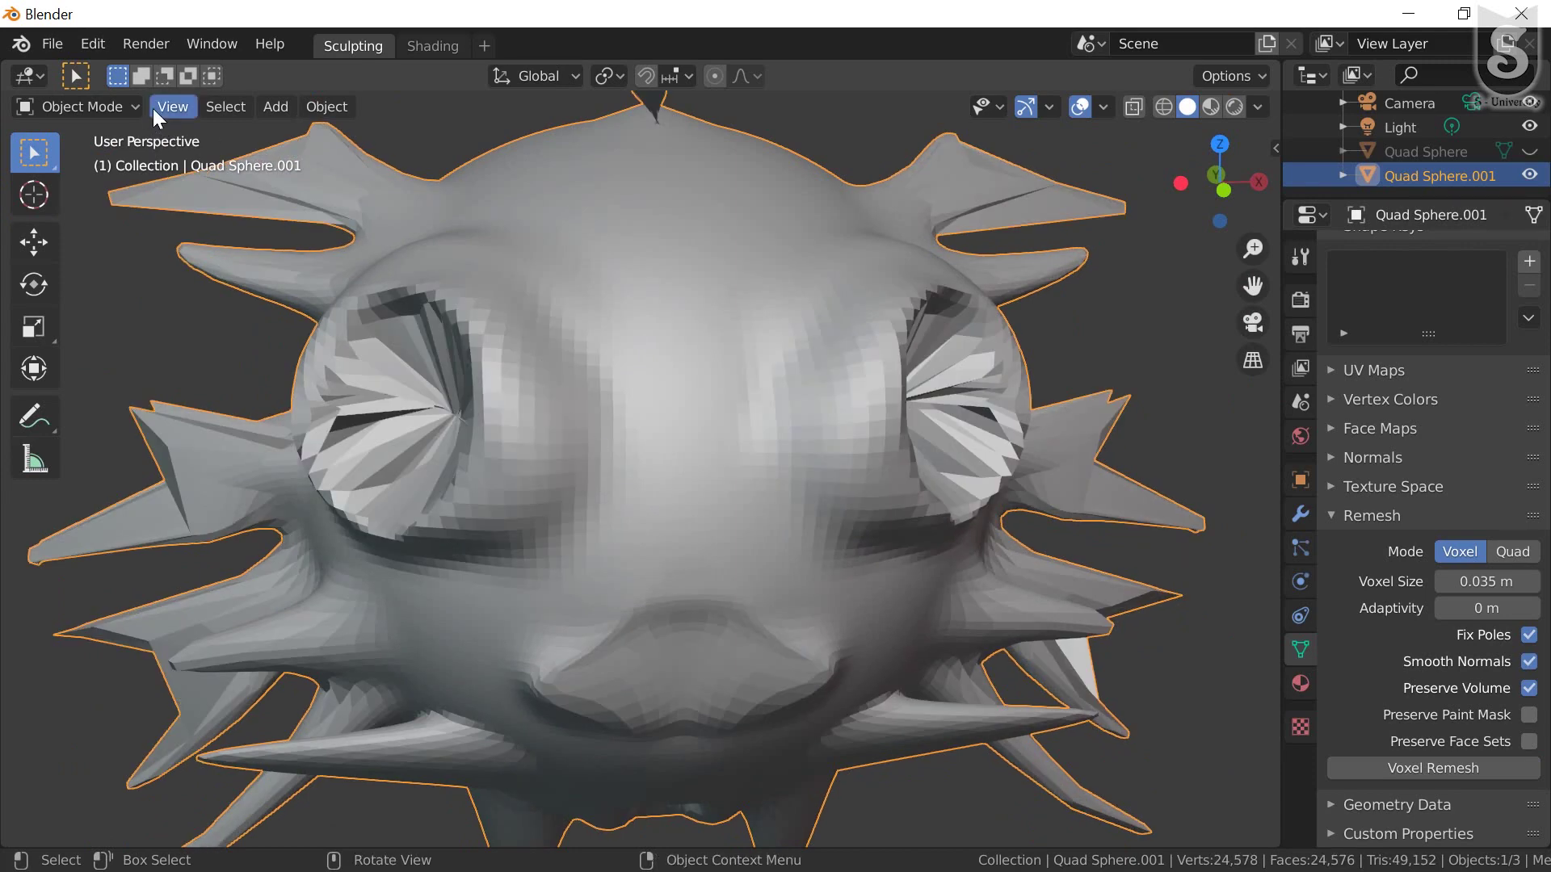
pyautogui.click(102, 43)
pyautogui.click(113, 94)
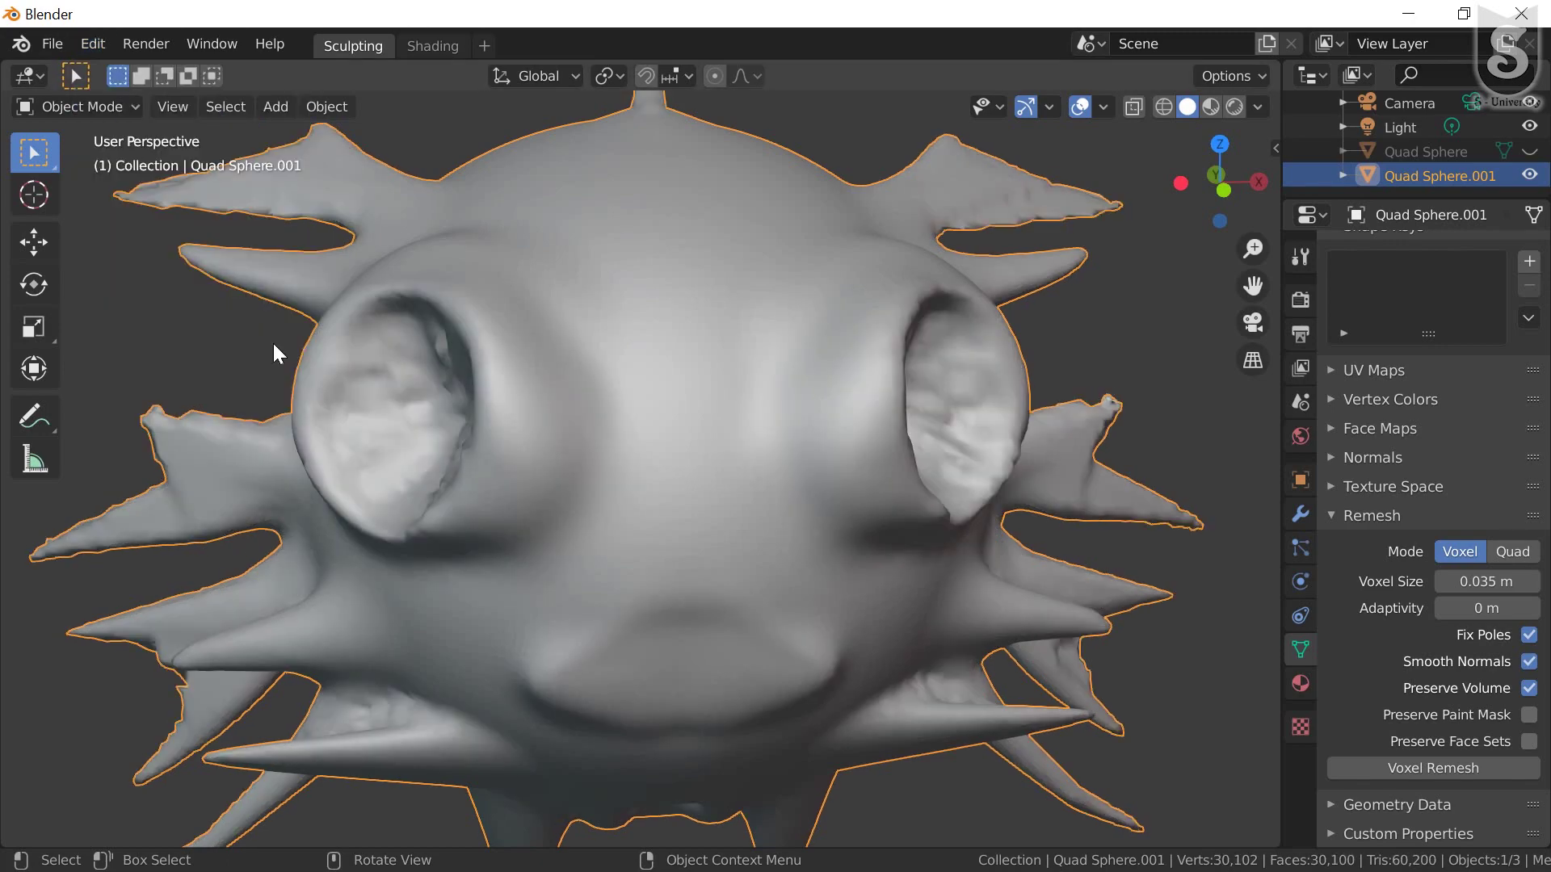
pyautogui.moveTo(556, 482)
pyautogui.mouseDown(button='middle')
pyautogui.moveTo(546, 336)
pyautogui.moveTo(546, 462)
pyautogui.moveTo(606, 429)
pyautogui.moveTo(614, 463)
pyautogui.mouseUp(button='middle')
pyautogui.scroll(-1, 613, 449)
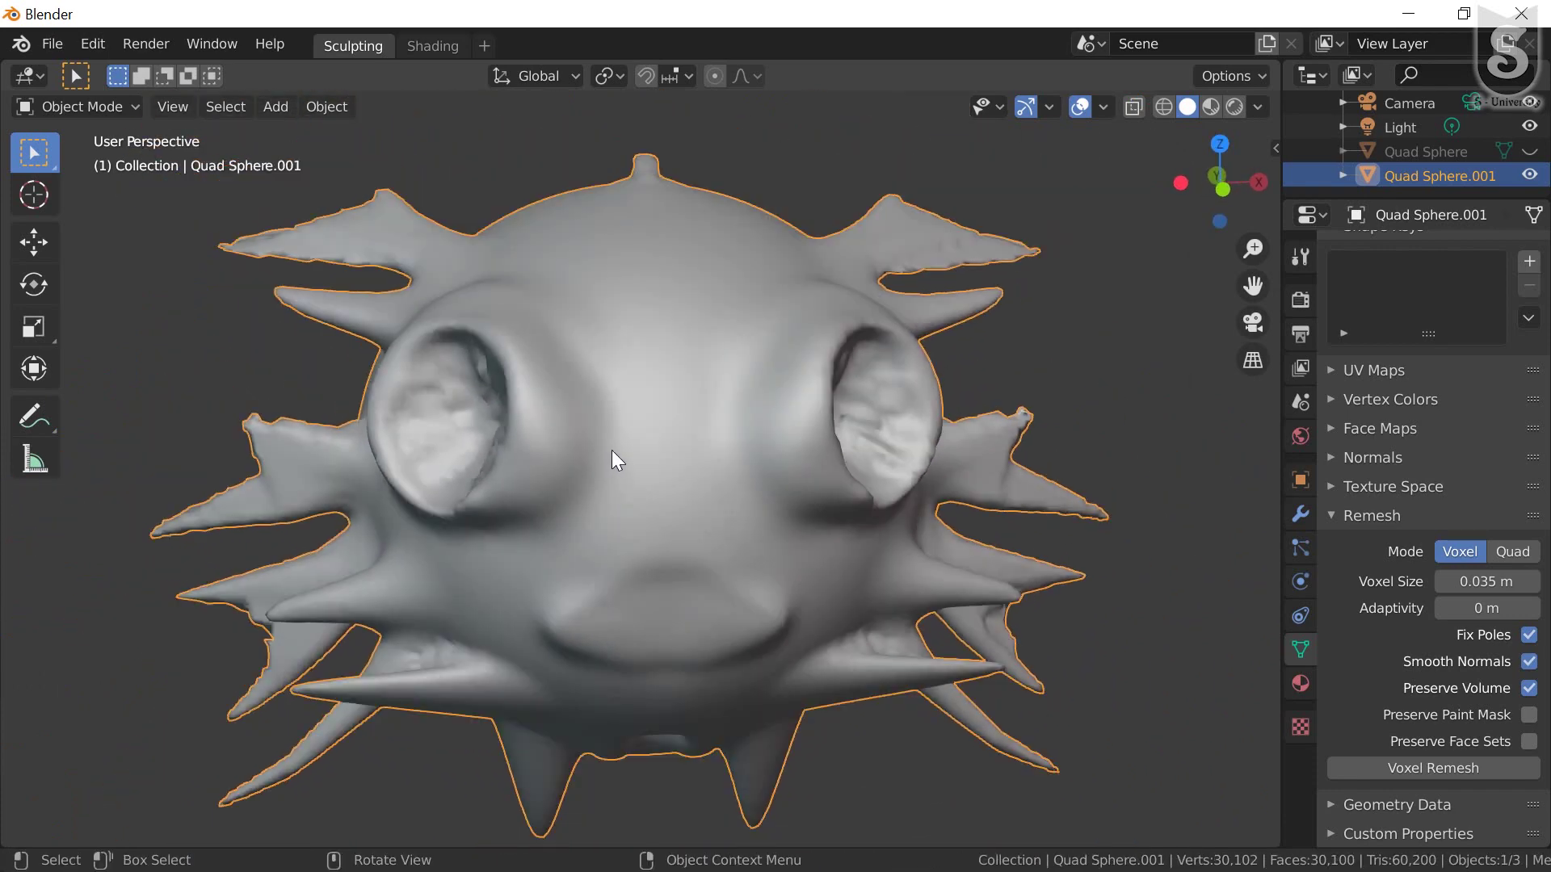
pyautogui.scroll(2, 647, 463)
pyautogui.scroll(-1, 646, 463)
# Inspect the faceted 24,578-vertex wireframe in Edit Mode, then remesh again with Ctrl+R
pyautogui.click(103, 108)
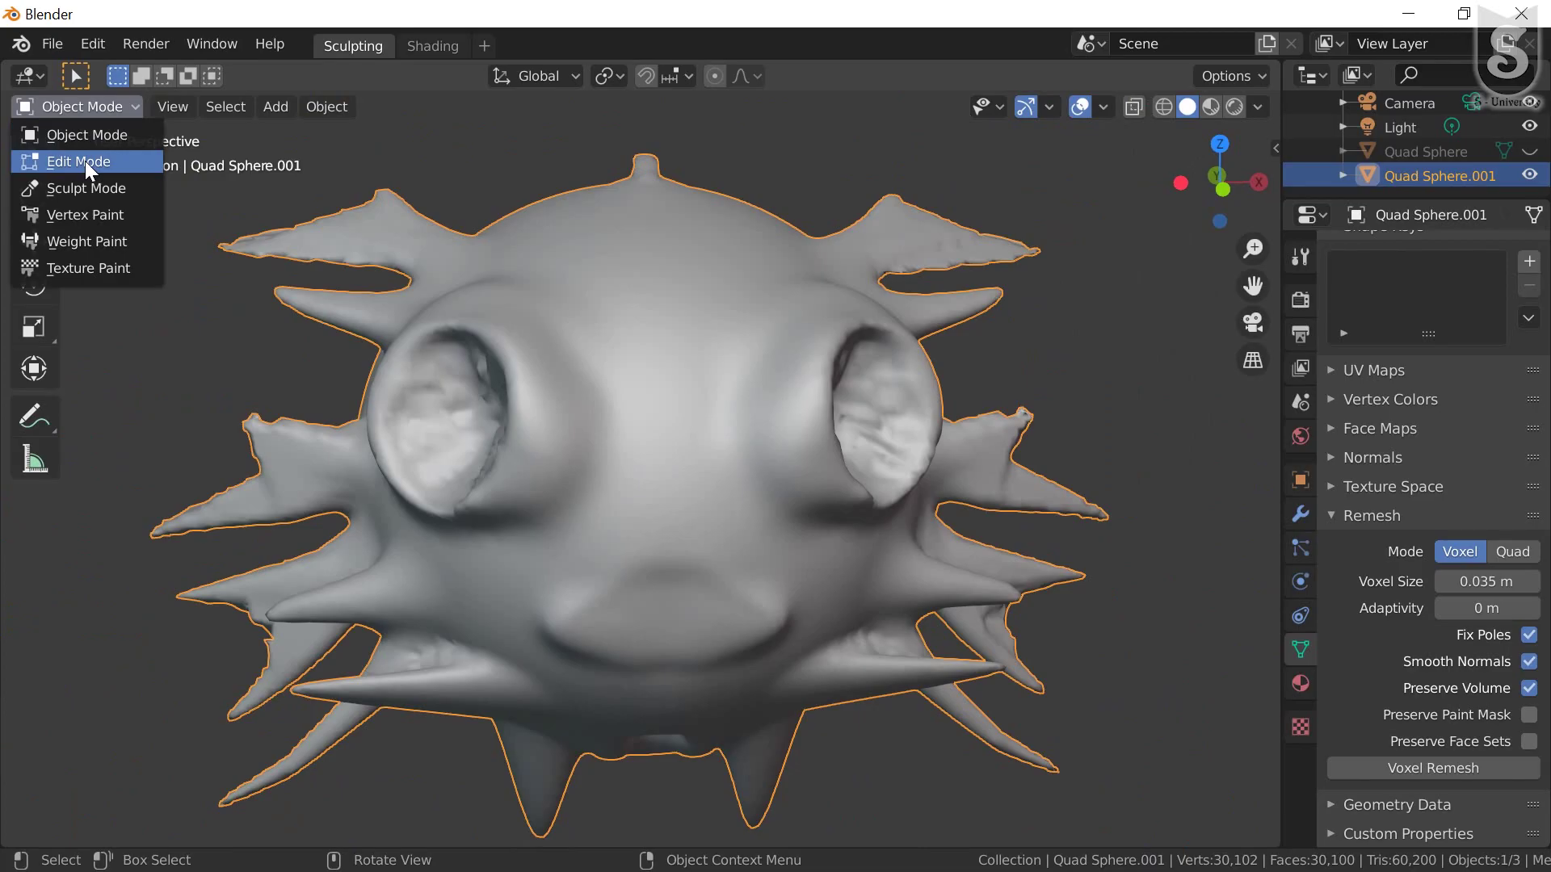
pyautogui.click(85, 162)
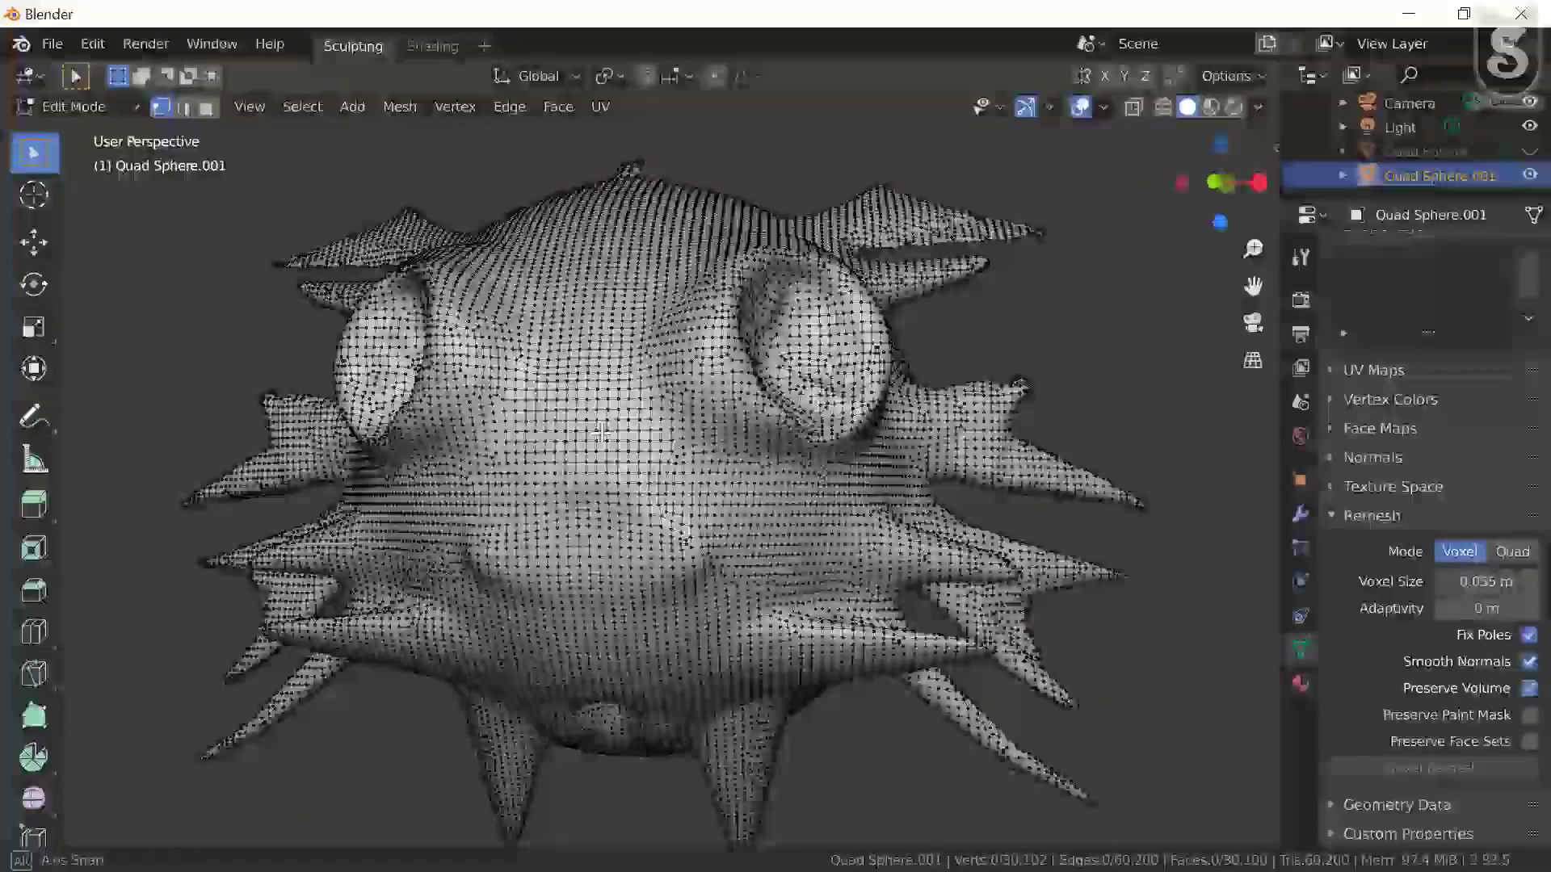
pyautogui.moveTo(645, 464)
pyautogui.mouseDown(button='middle')
pyautogui.moveTo(629, 437)
pyautogui.moveTo(914, 433)
pyautogui.mouseUp(button='middle')
pyautogui.press('Tab')
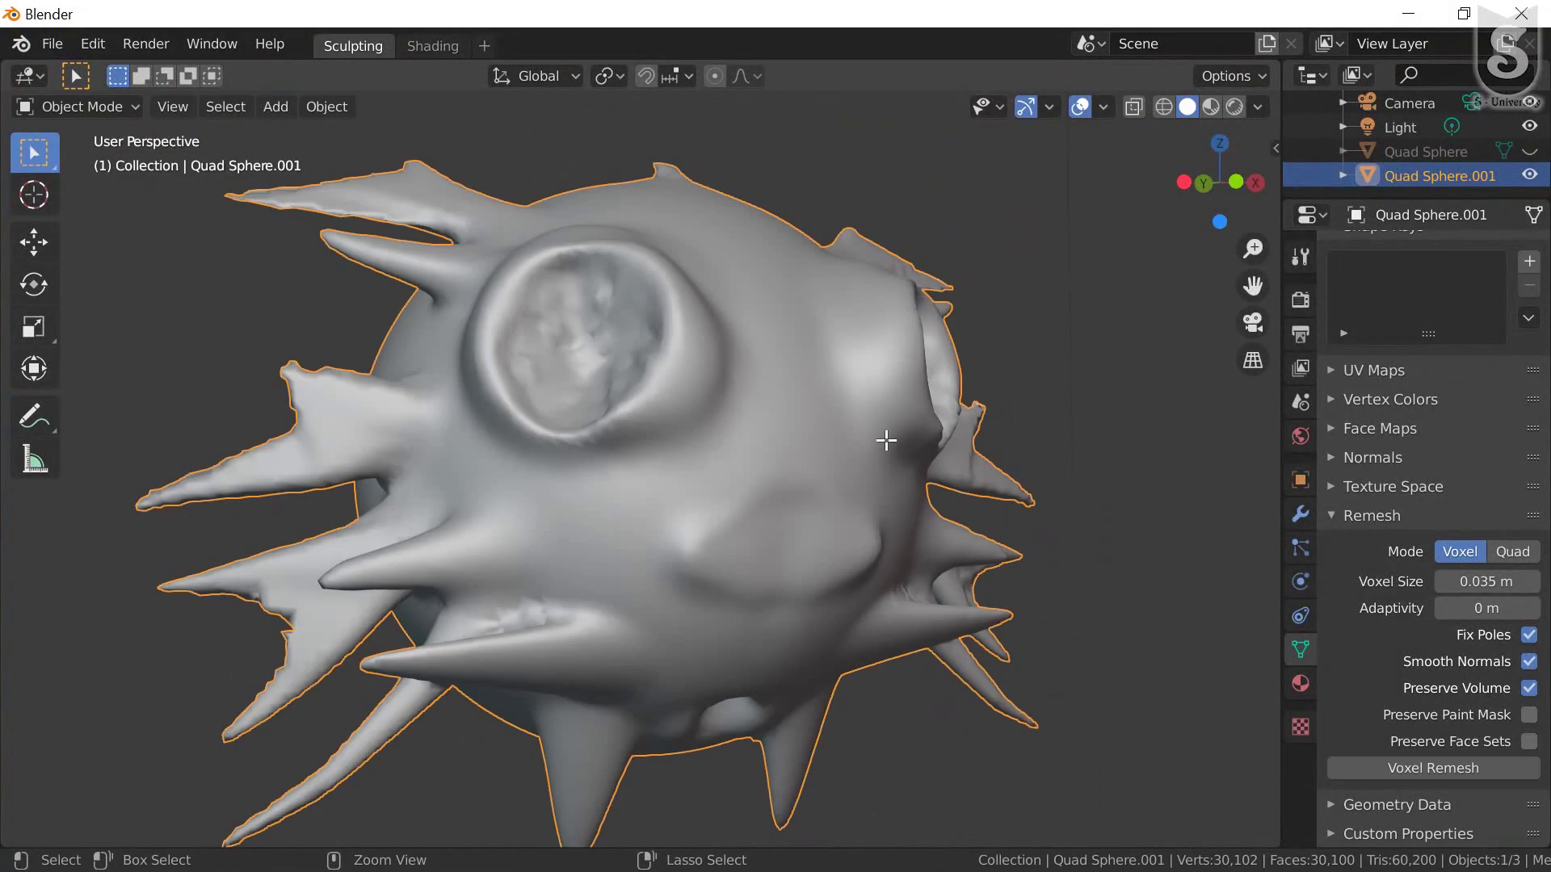
pyautogui.moveTo(746, 340); pyautogui.dragTo(665, 379, button='middle')
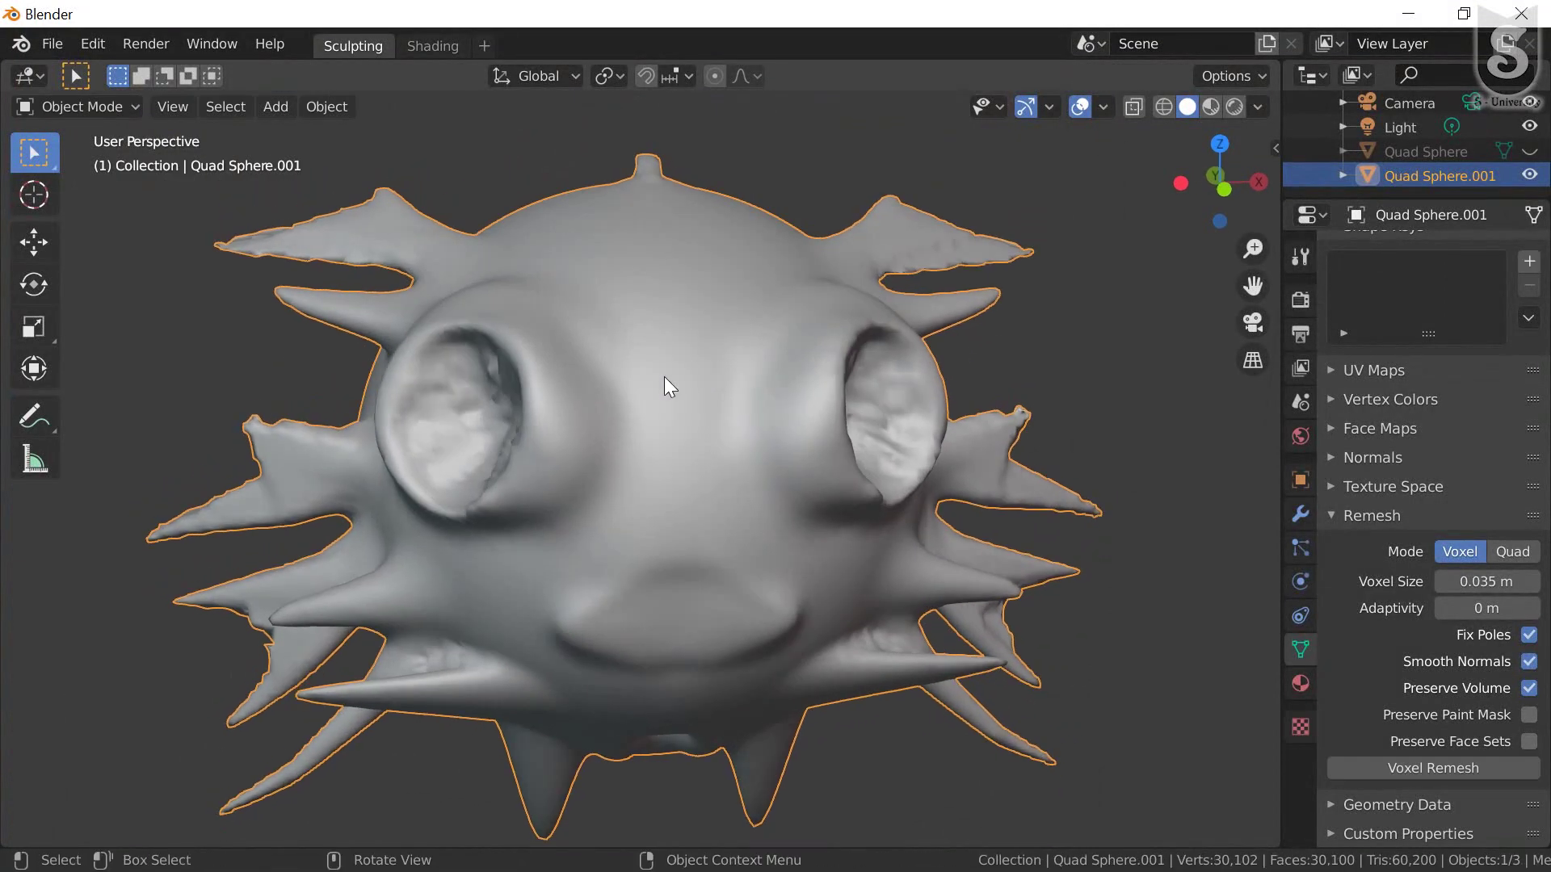
pyautogui.hotkey('ctrl', 'r')
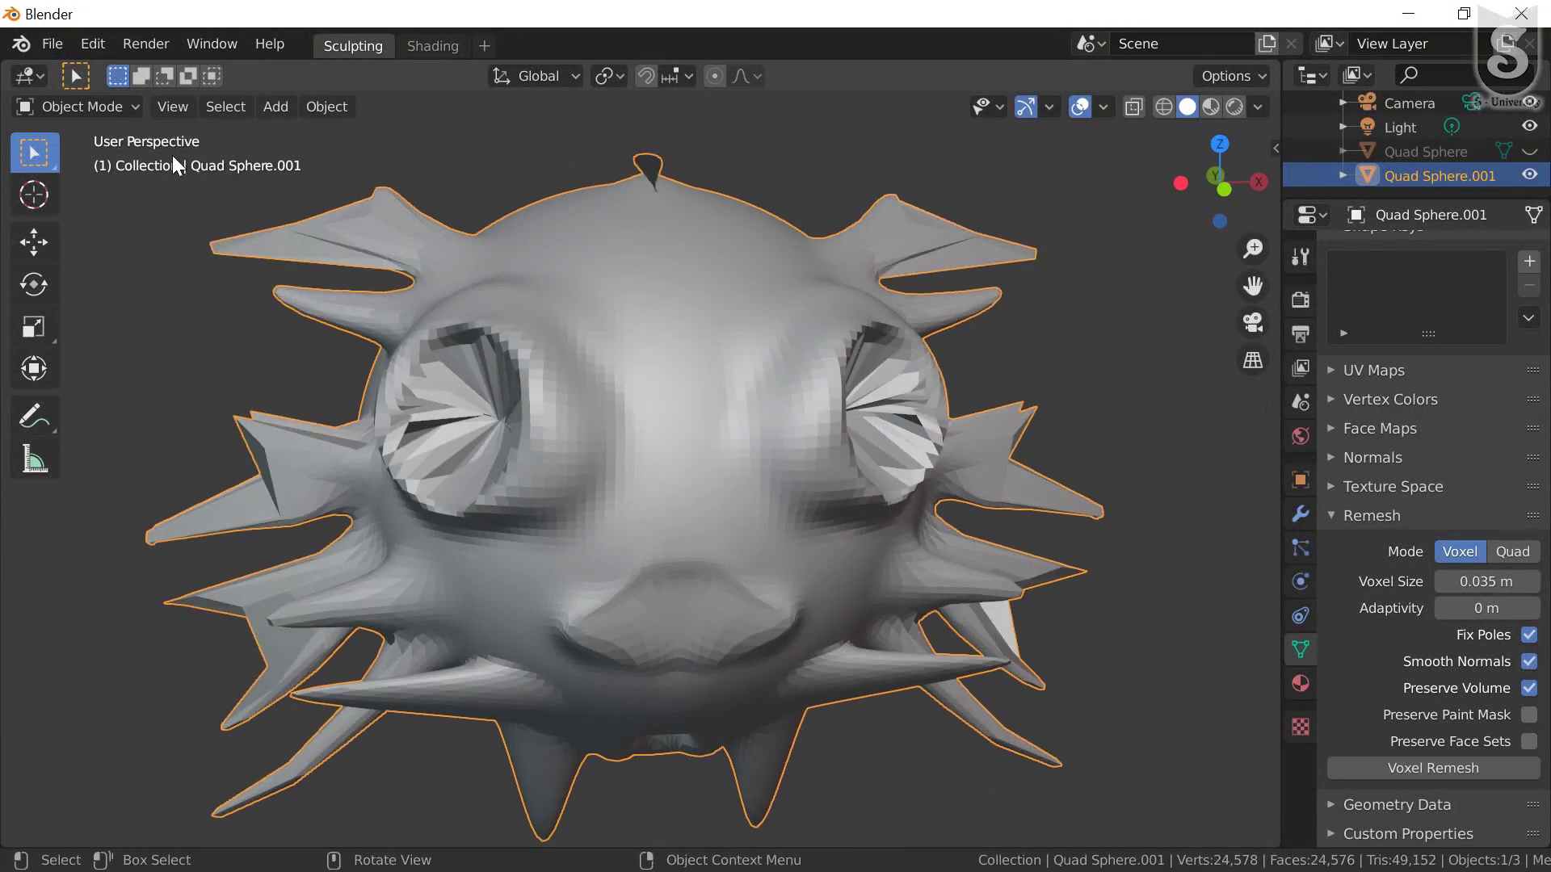
pyautogui.click(70, 108)
# View the faceted remesh wireframe in Edit Mode, then return to Object Mode
pyautogui.click(71, 160)
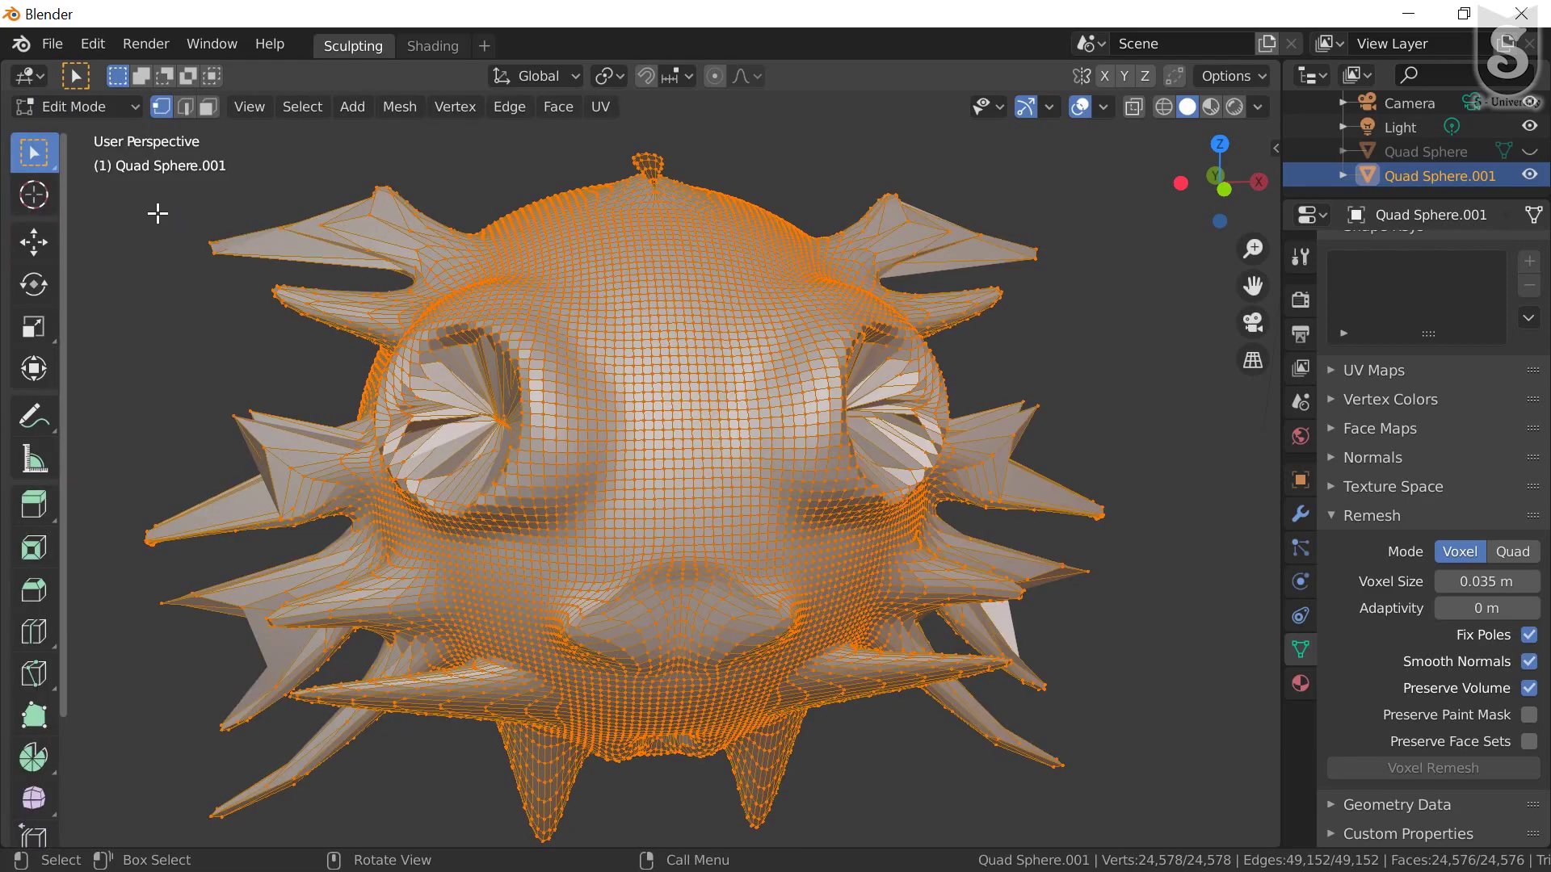
pyautogui.moveTo(702, 436)
pyautogui.mouseDown(button='middle')
pyautogui.moveTo(536, 475)
pyautogui.moveTo(298, 485)
pyautogui.moveTo(228, 443)
pyautogui.moveTo(173, 453)
pyautogui.mouseUp(button='middle')
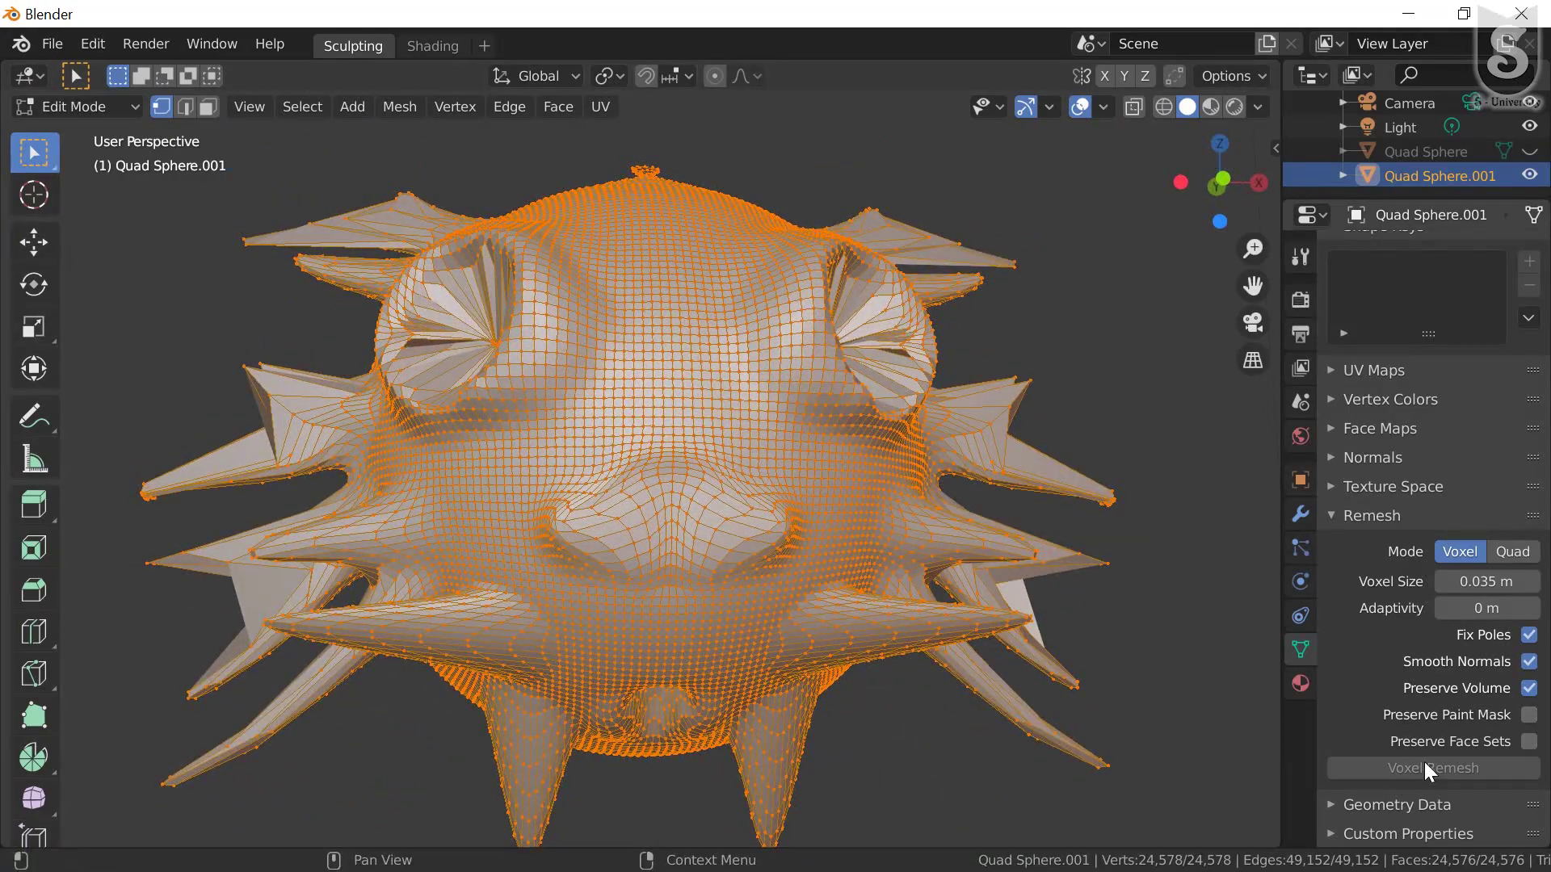
pyautogui.click(73, 110)
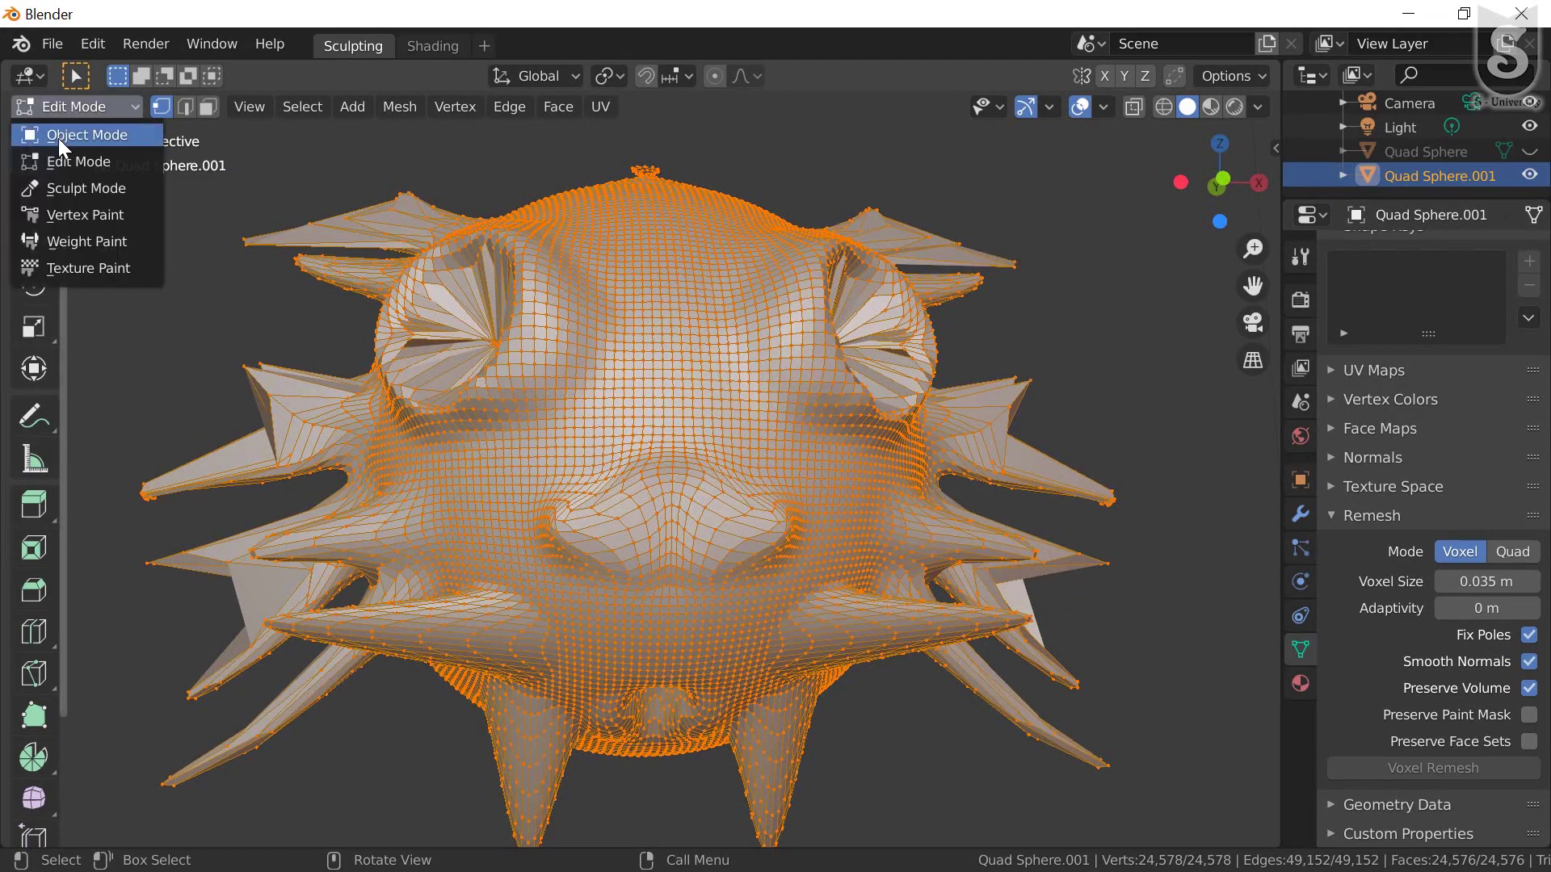
pyautogui.click(59, 136)
# Restore the detailed 30,102-vertex mesh, check its wireframe, and start editing Voxel Size
pyautogui.click(1409, 769)
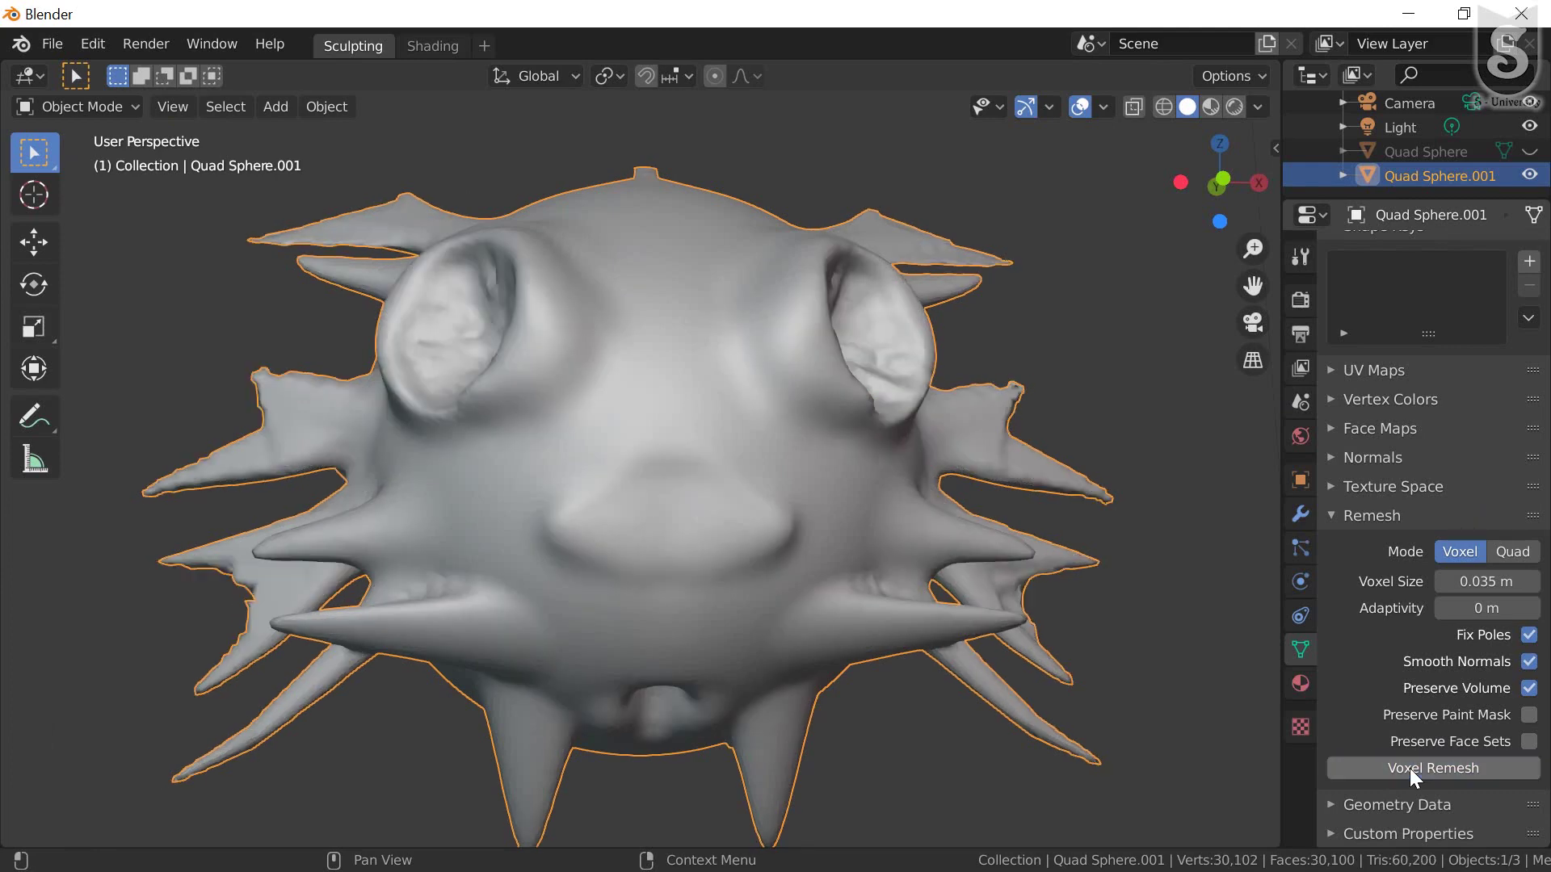
pyautogui.moveTo(676, 463); pyautogui.dragTo(631, 583, button='middle')
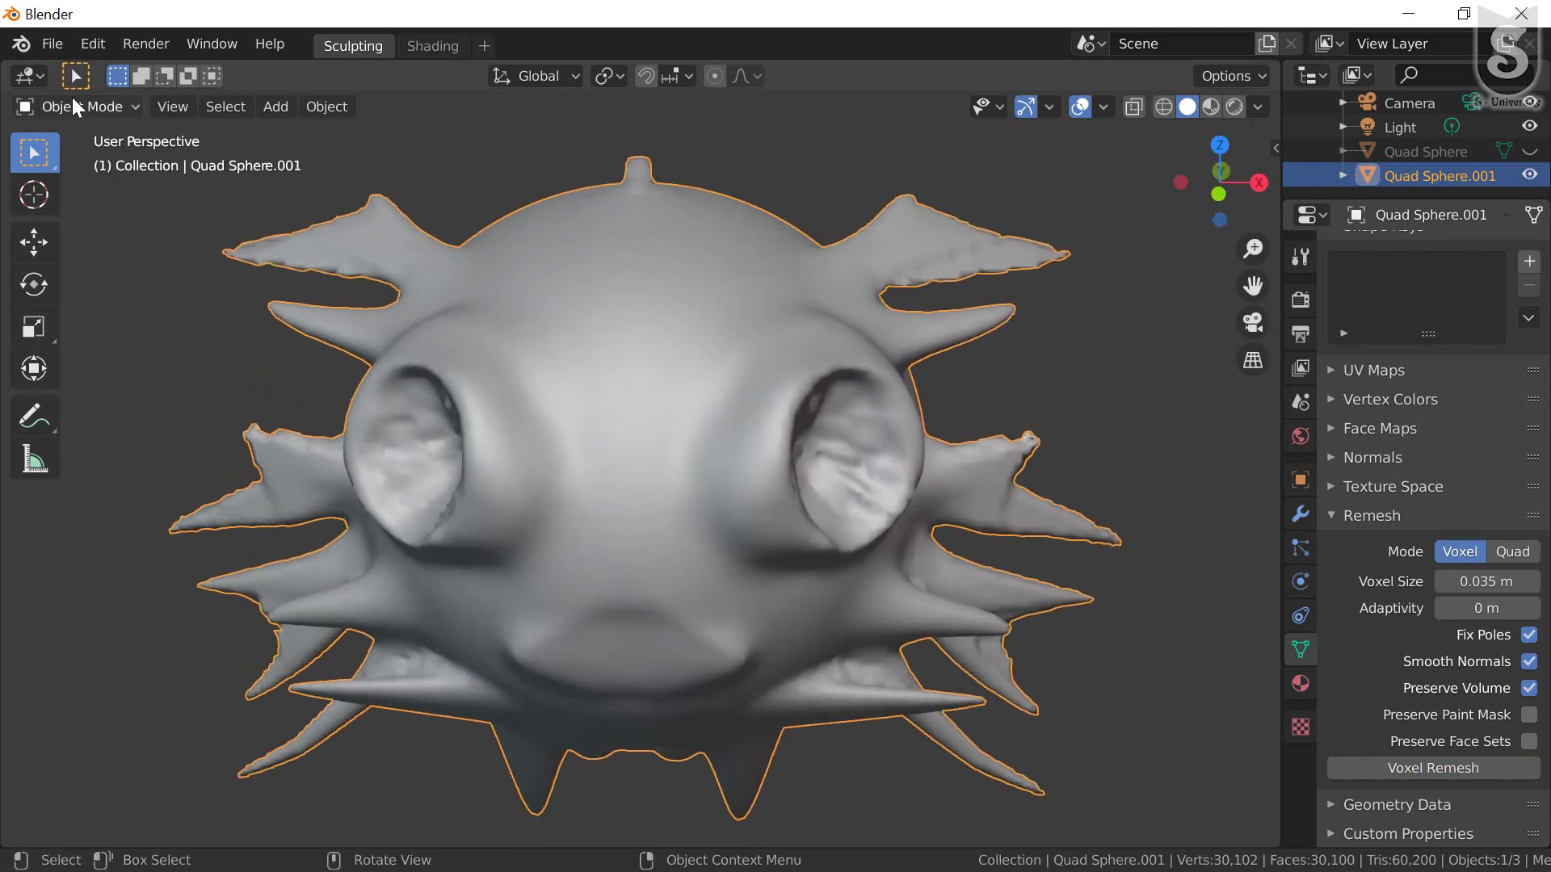
pyautogui.click(73, 106)
pyautogui.click(70, 153)
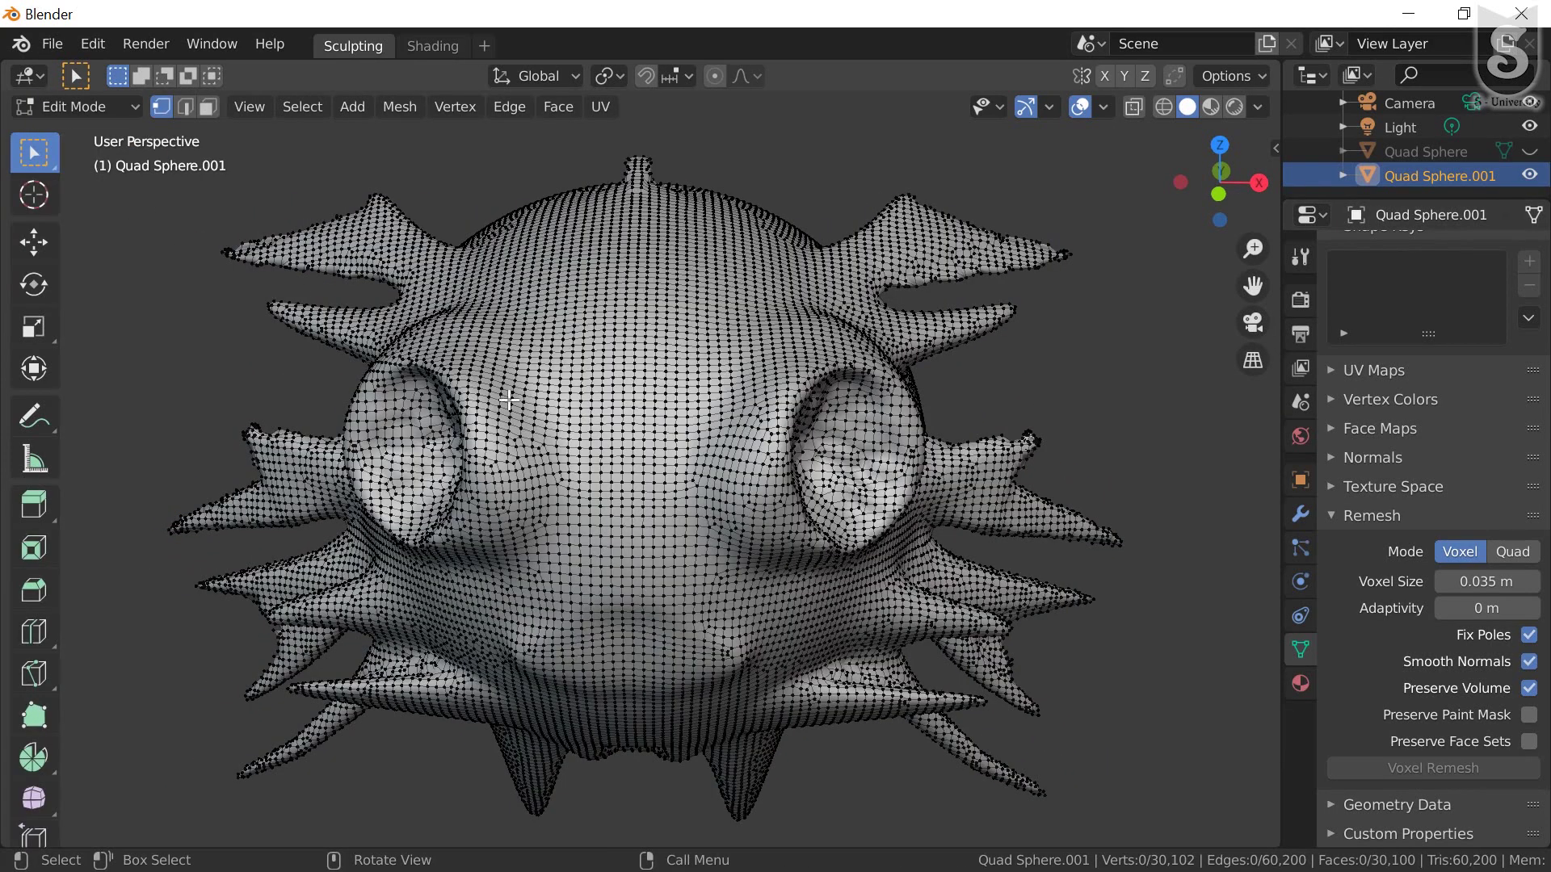
pyautogui.moveTo(509, 399); pyautogui.dragTo(452, 356, button='middle')
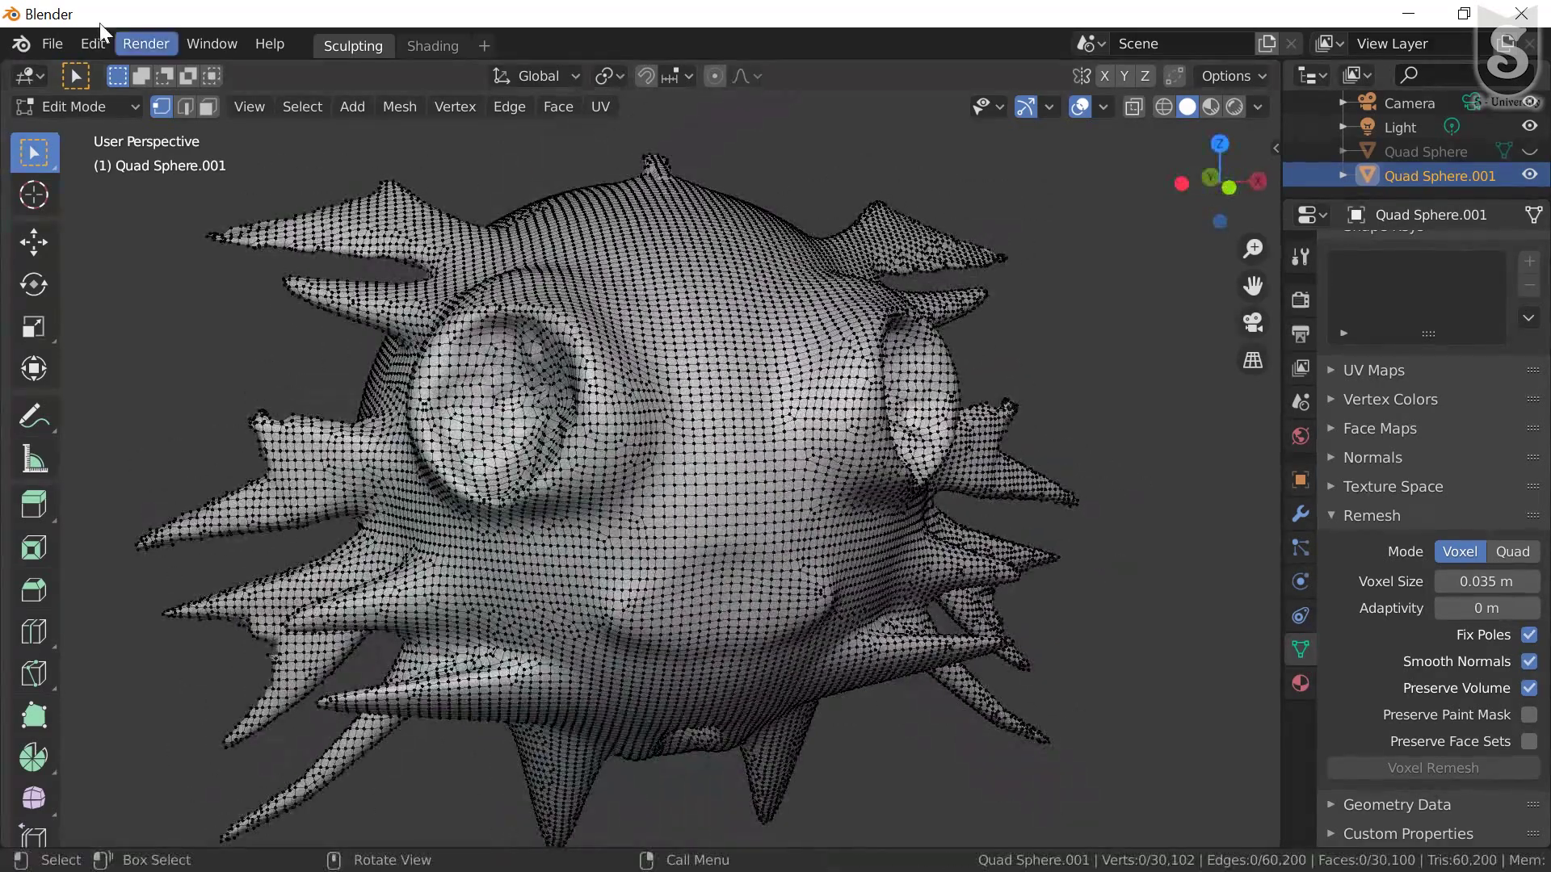
pyautogui.click(86, 112)
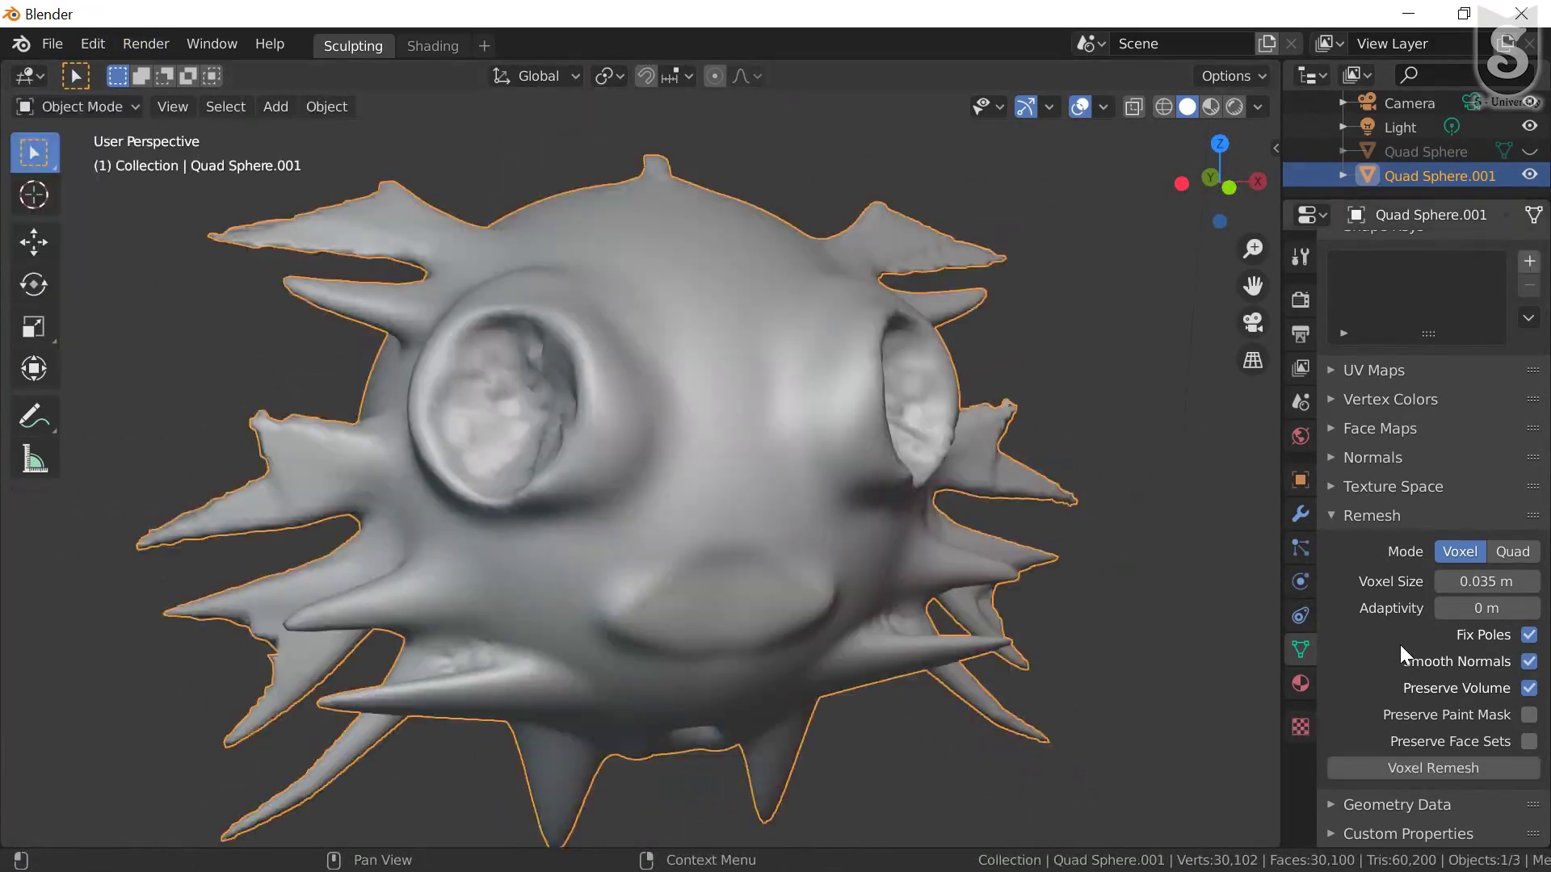
pyautogui.click(1485, 579)
pyautogui.click(1475, 582)
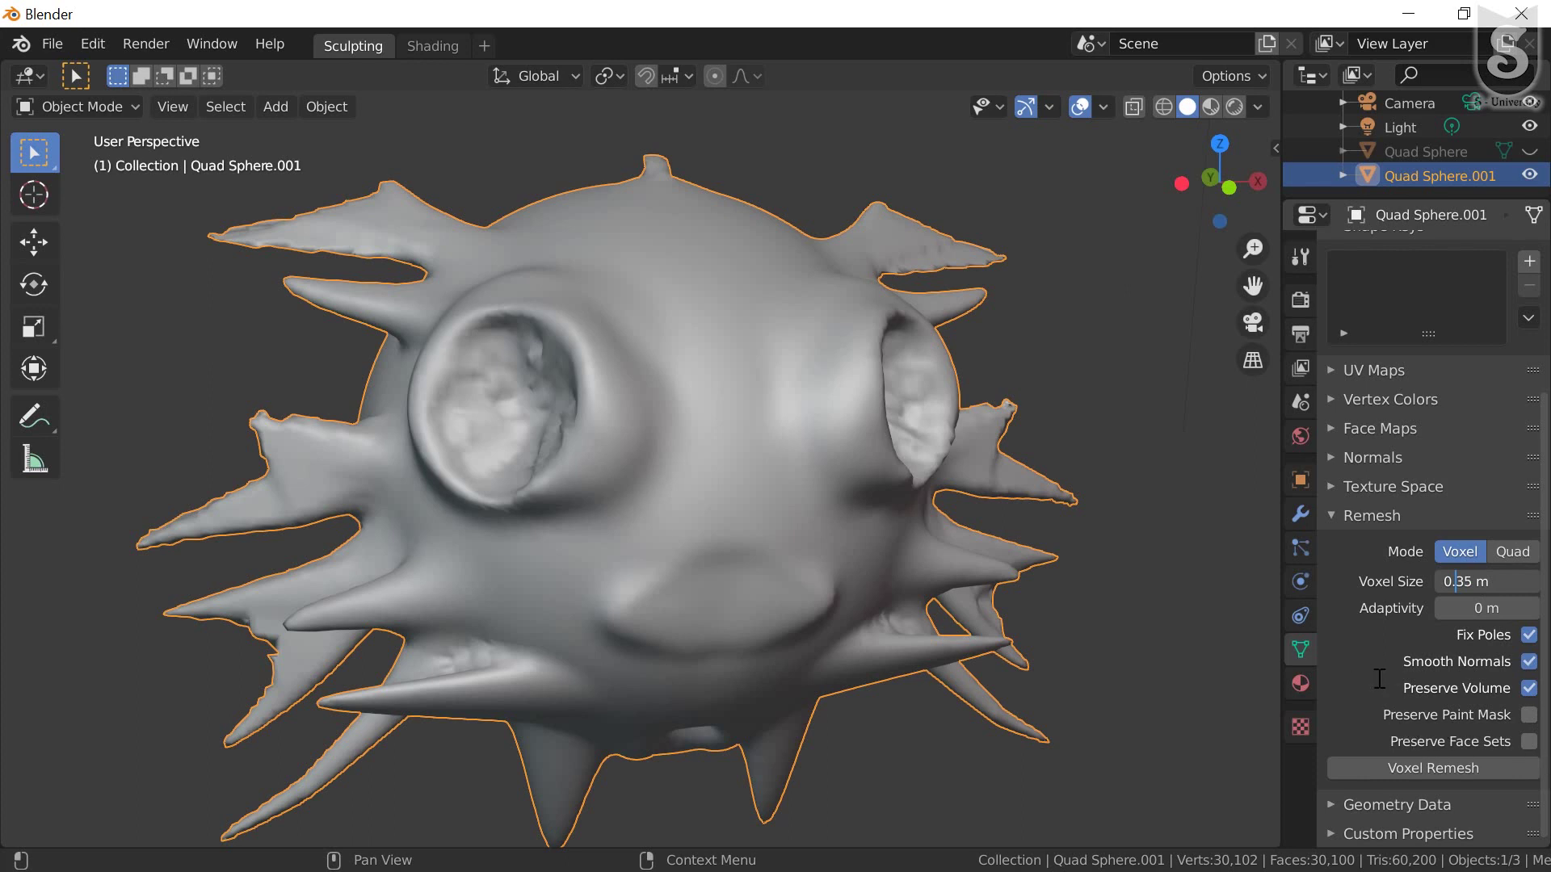
# Voxel-remesh at 0.35 m and inspect the resulting 310-vertex blob in Edit Mode
pyautogui.press('Return')
pyautogui.click(1407, 766)
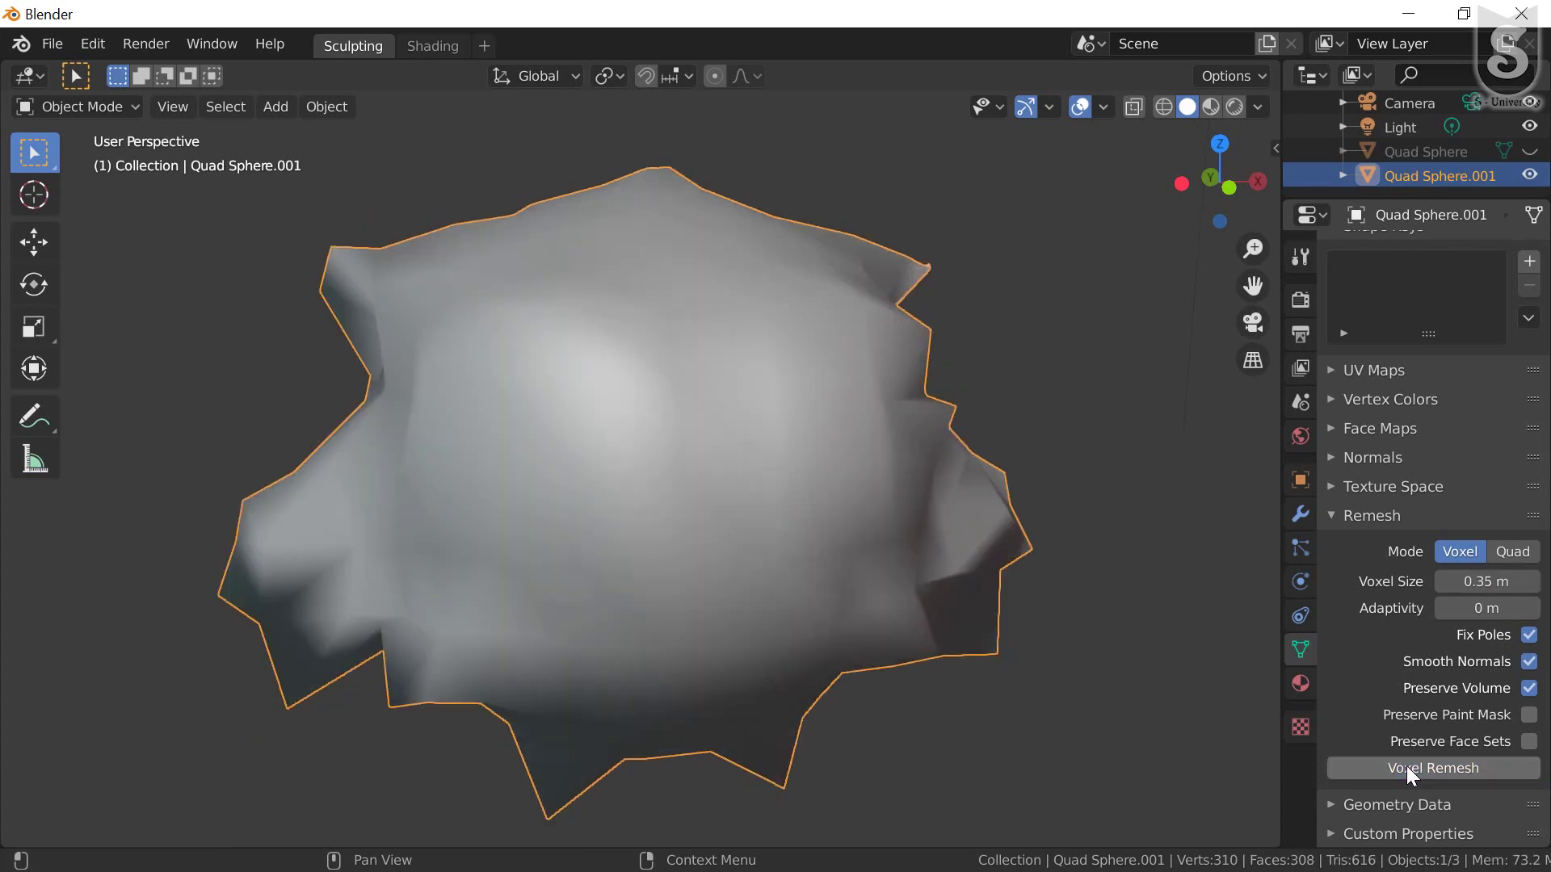
pyautogui.moveTo(665, 487); pyautogui.dragTo(607, 473, button='middle')
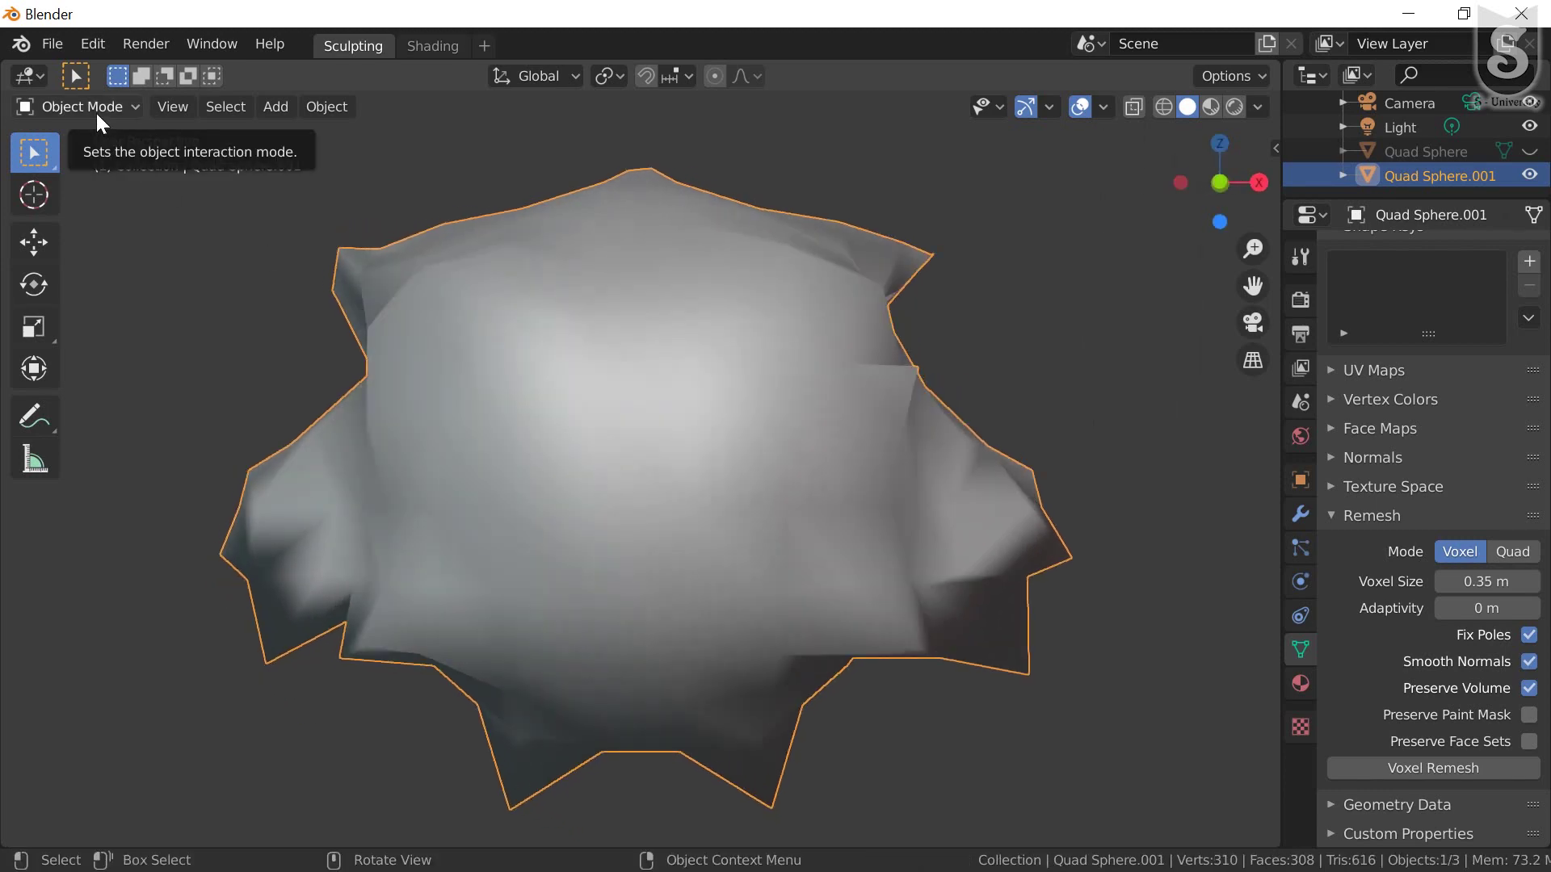
pyautogui.click(96, 111)
pyautogui.click(79, 160)
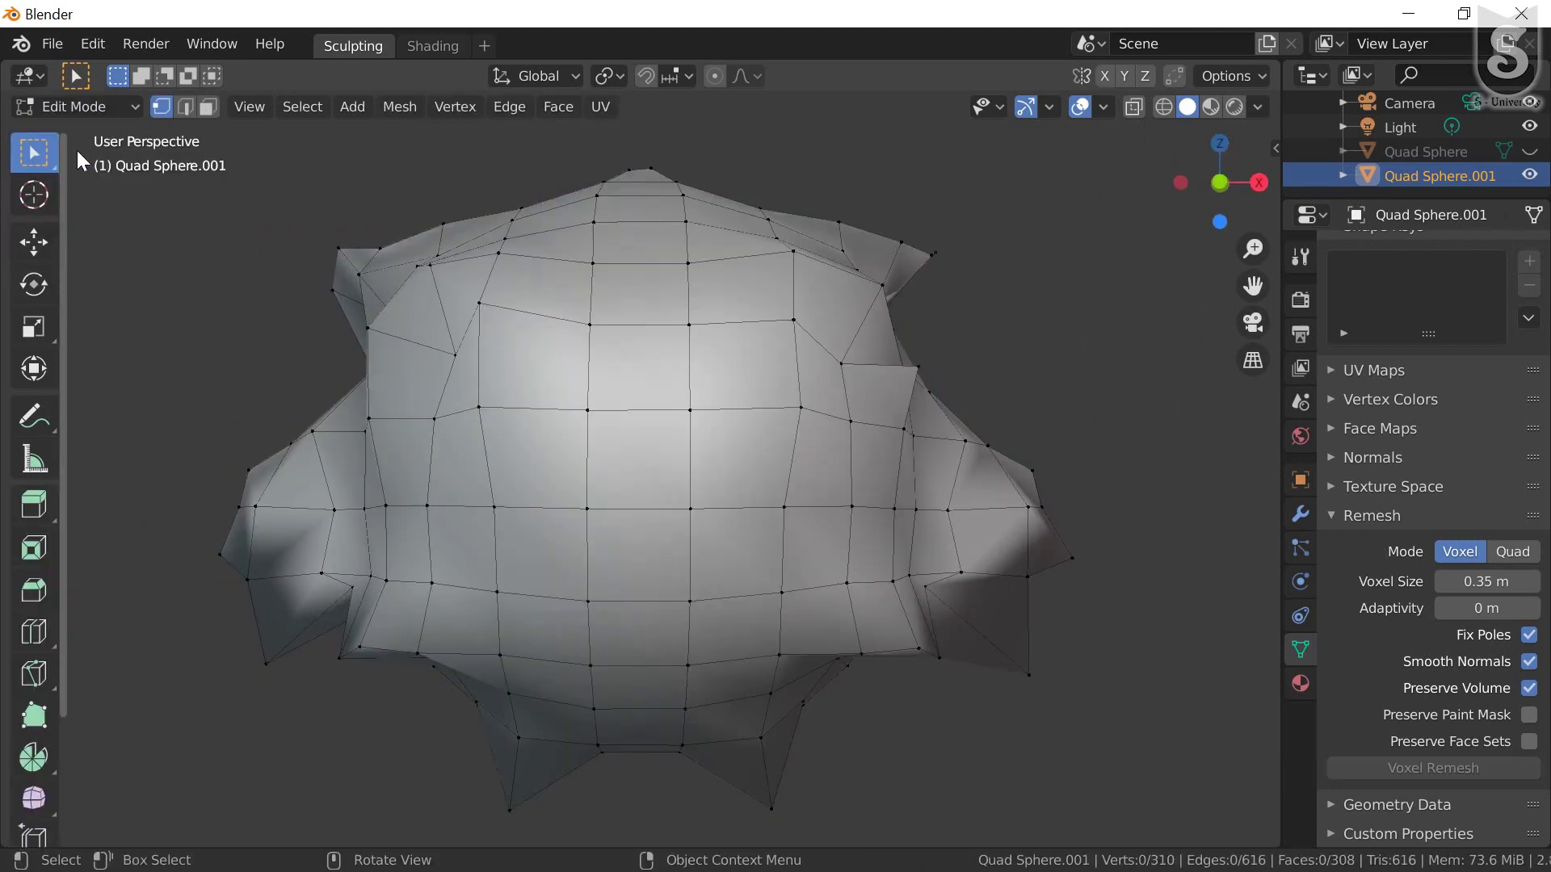
pyautogui.moveTo(602, 510)
pyautogui.mouseDown(button='middle')
pyautogui.moveTo(865, 474)
pyautogui.moveTo(1063, 474)
pyautogui.moveTo(869, 461)
pyautogui.mouseUp(button='middle')
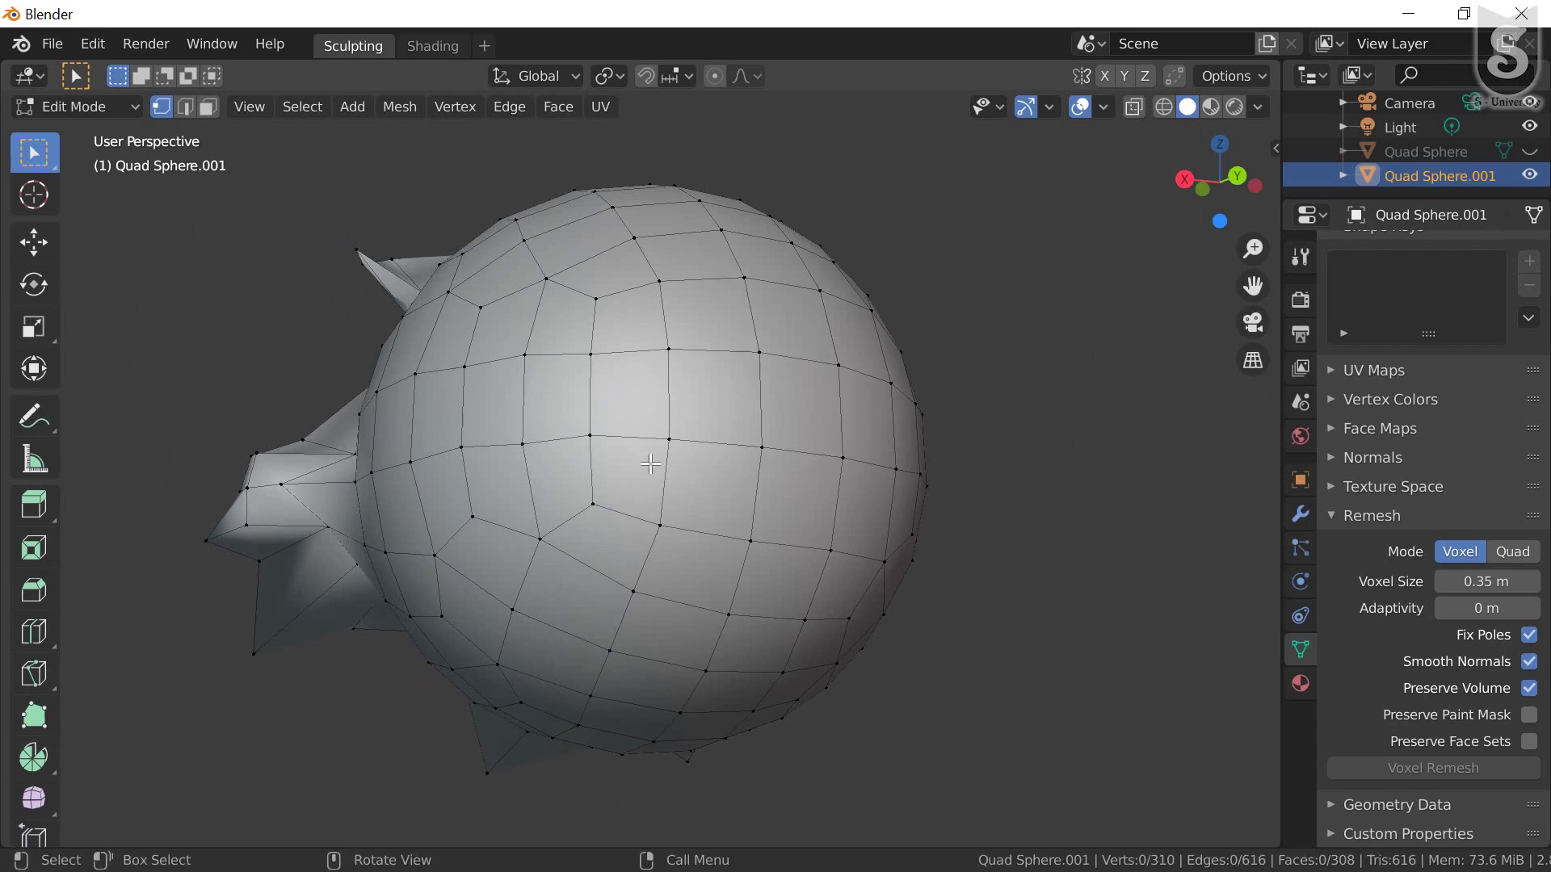
pyautogui.moveTo(651, 464); pyautogui.dragTo(714, 453, button='middle')
pyautogui.moveTo(834, 461)
pyautogui.mouseDown(button='middle')
pyautogui.moveTo(906, 451)
pyautogui.moveTo(792, 429)
pyautogui.moveTo(765, 457)
pyautogui.moveTo(731, 437)
pyautogui.mouseUp(button='middle')
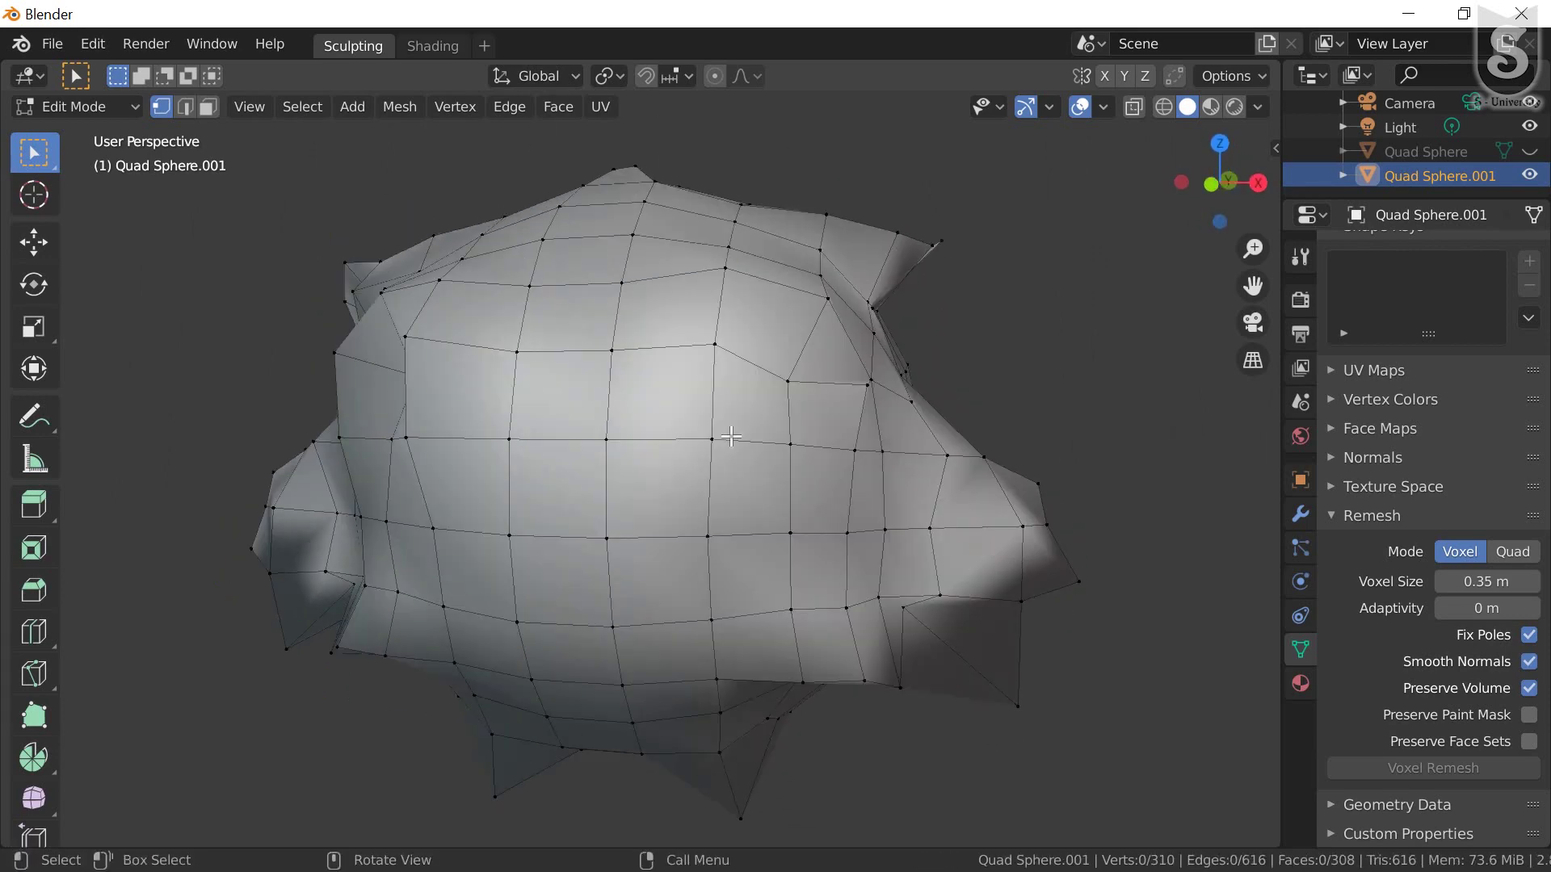
# Undo the coarse remesh and view the restored dense 30,100-face wireframe in Edit Mode
pyautogui.hotkey('ctrl', 'z')
pyautogui.hotkey('ctrl', 'z')
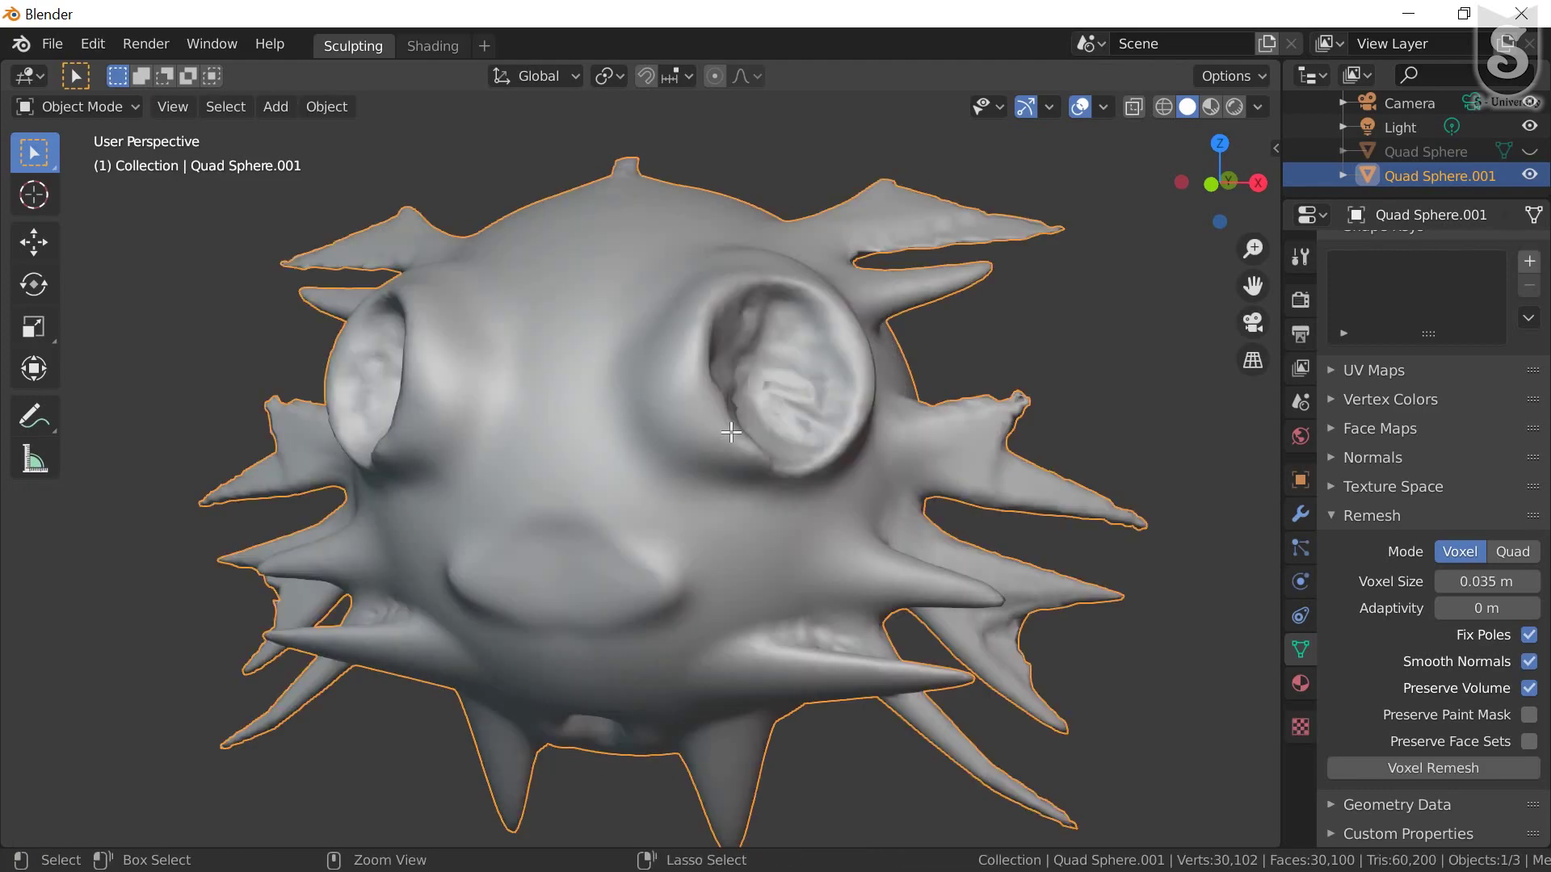
pyautogui.press('Tab')
pyautogui.moveTo(731, 433); pyautogui.dragTo(727, 453, button='middle')
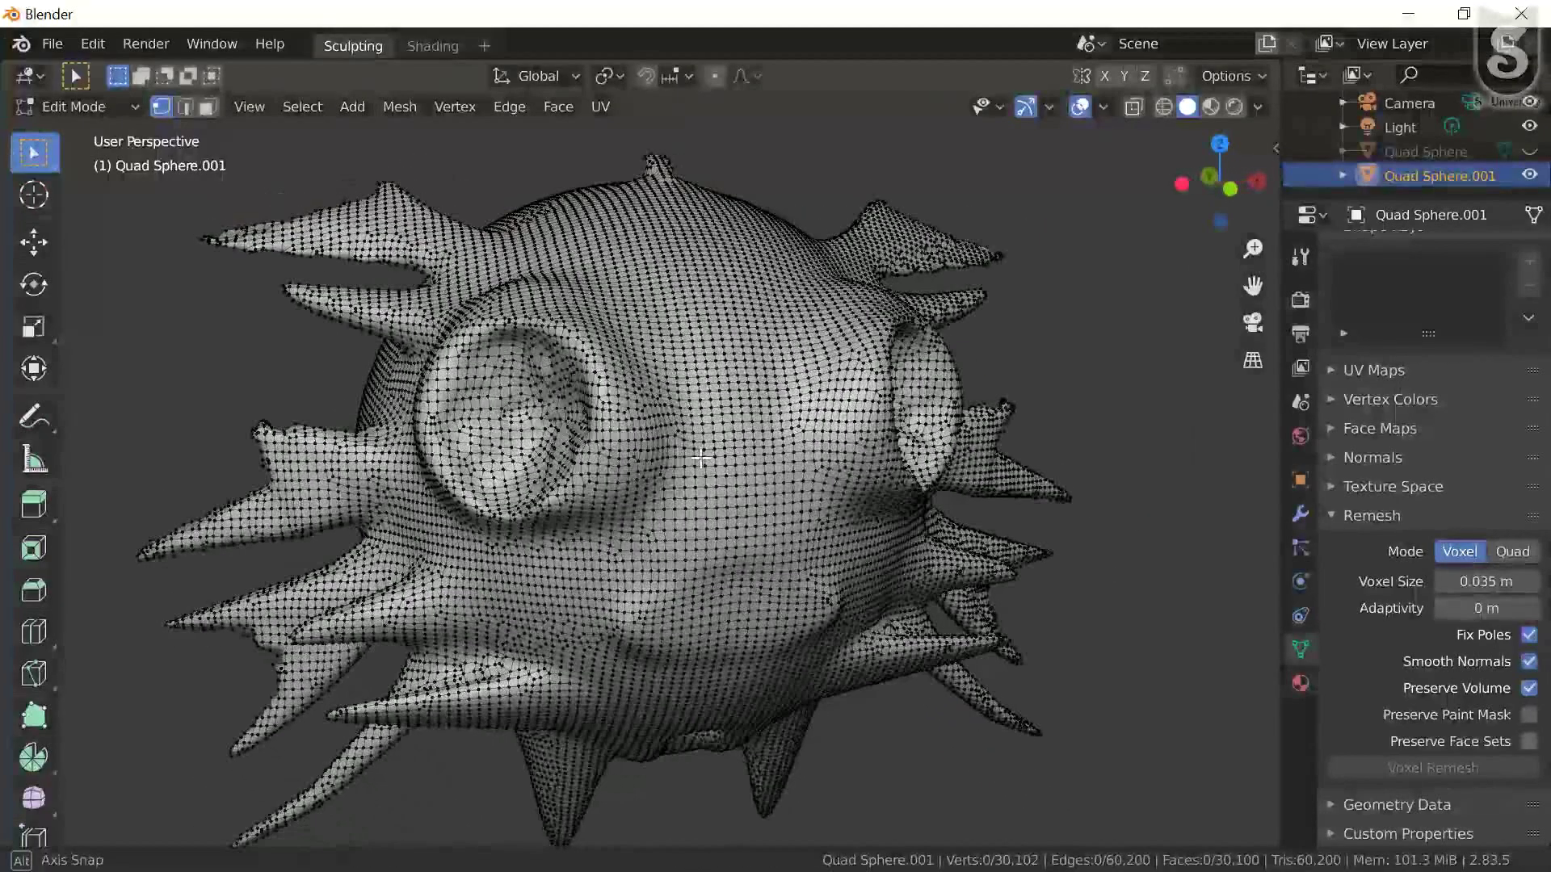
pyautogui.moveTo(577, 488); pyautogui.dragTo(409, 390, button='middle')
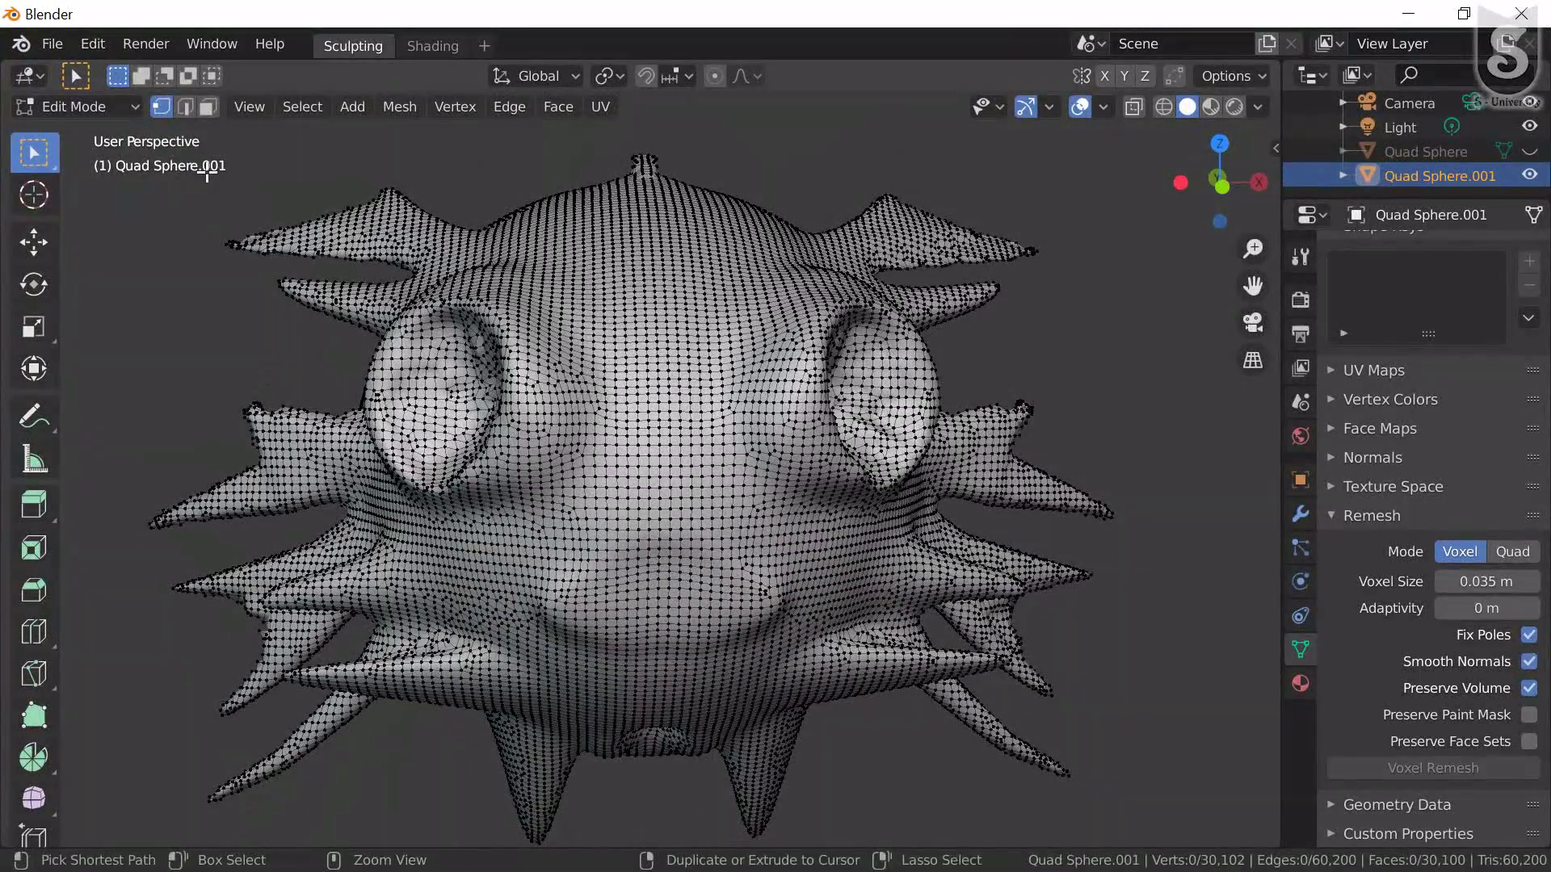
# Return to Object Mode and frame the faceted 24,578-vertex remeshed pufferfish with its blocky eyes
pyautogui.press('Tab')
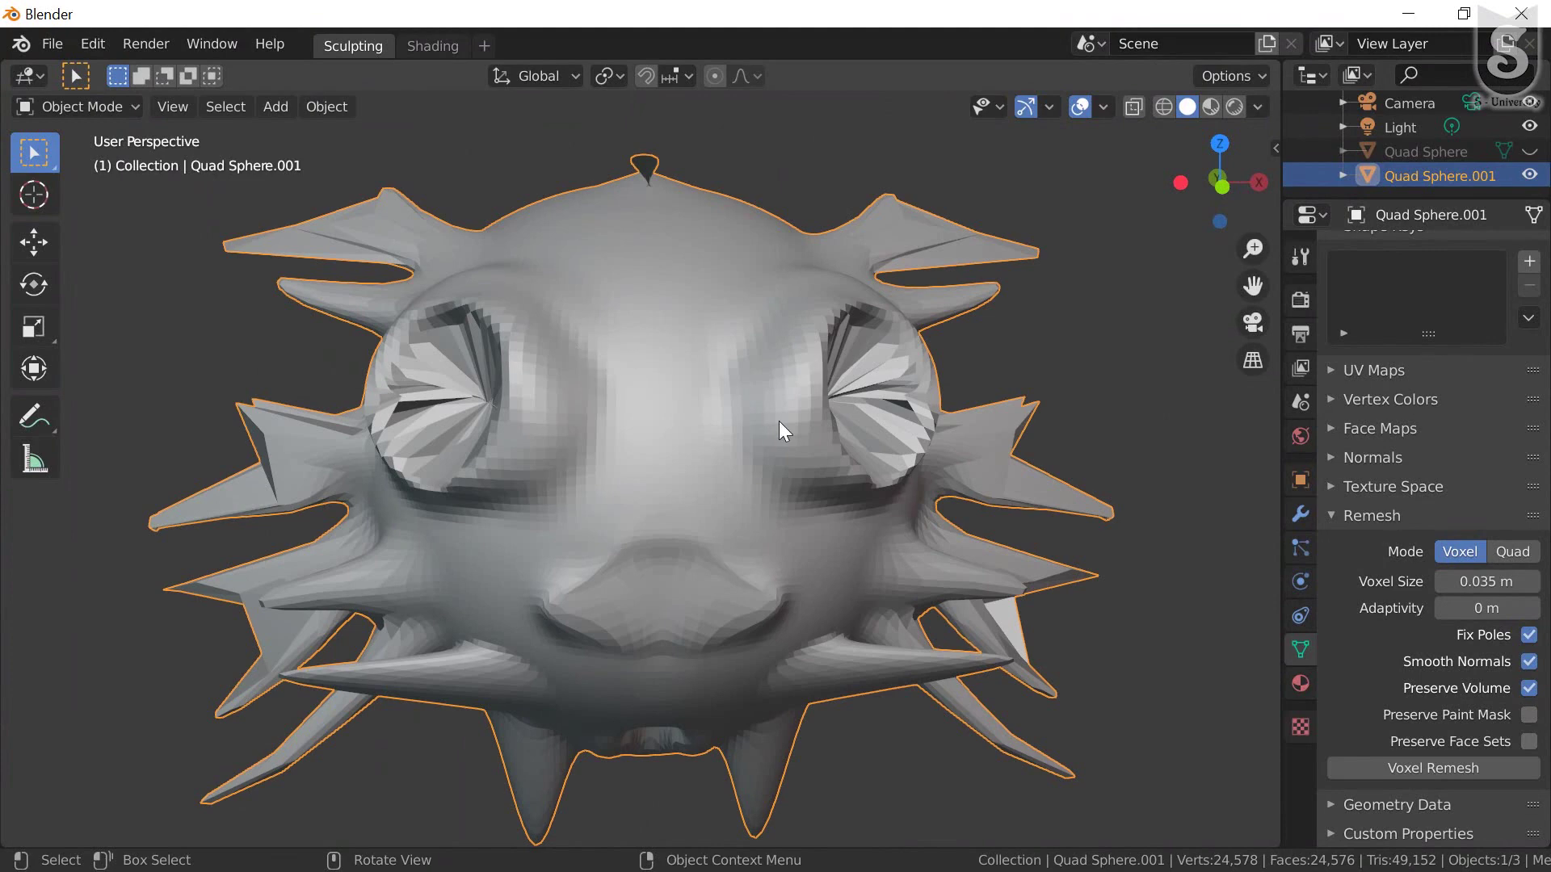
pyautogui.scroll(-1, 779, 420)
pyautogui.scroll(3, 759, 415)
pyautogui.scroll(-3, 685, 500)
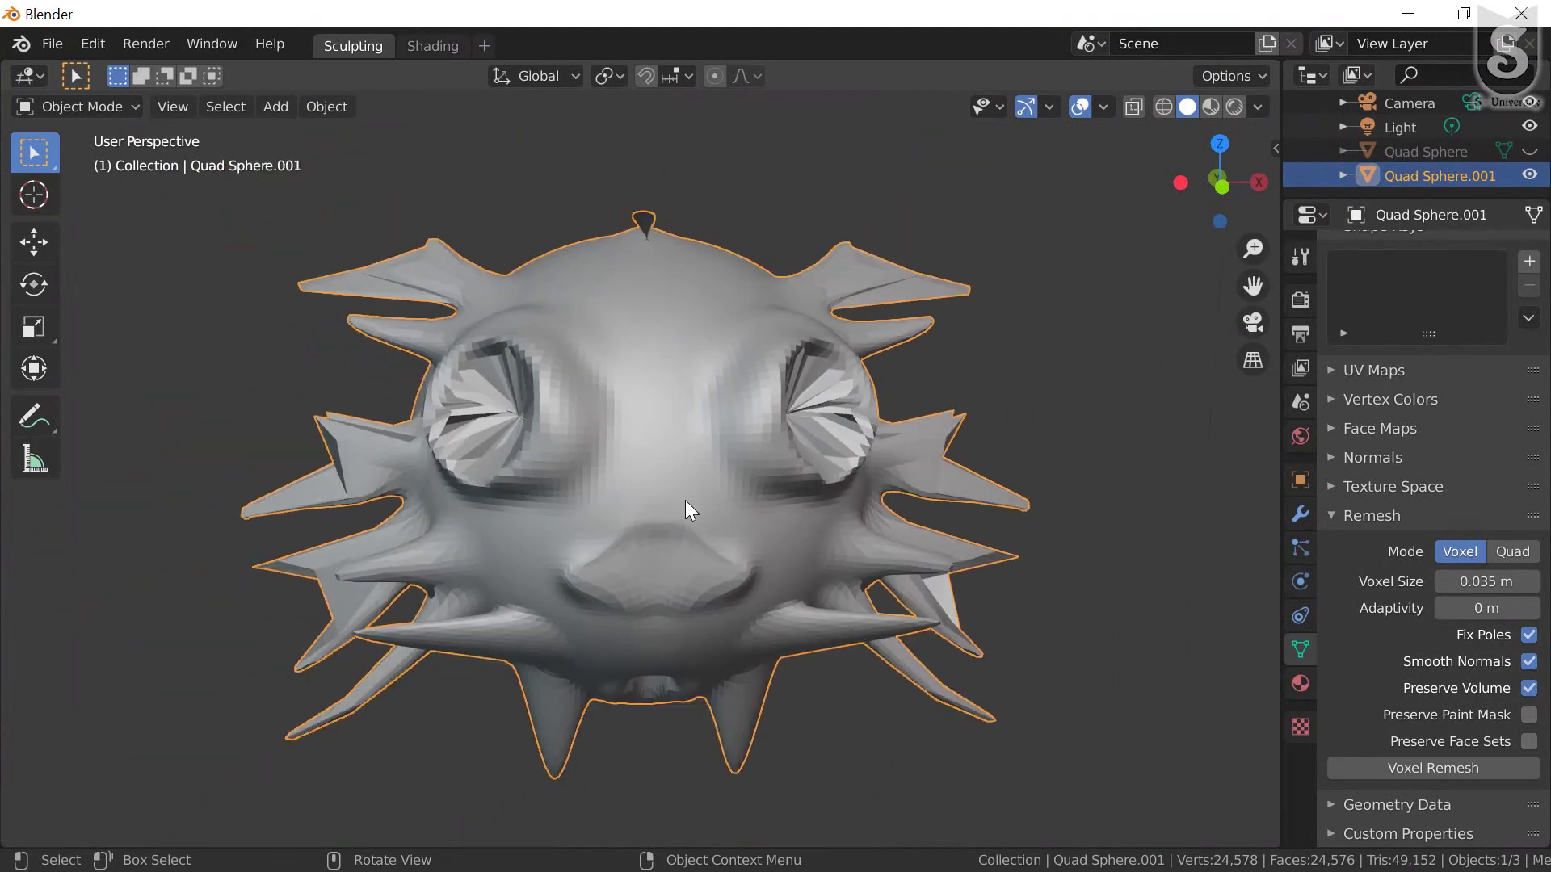
pyautogui.moveTo(685, 501)
pyautogui.mouseDown(button='middle')
pyautogui.moveTo(559, 447)
pyautogui.moveTo(567, 462)
pyautogui.mouseUp(button='middle')
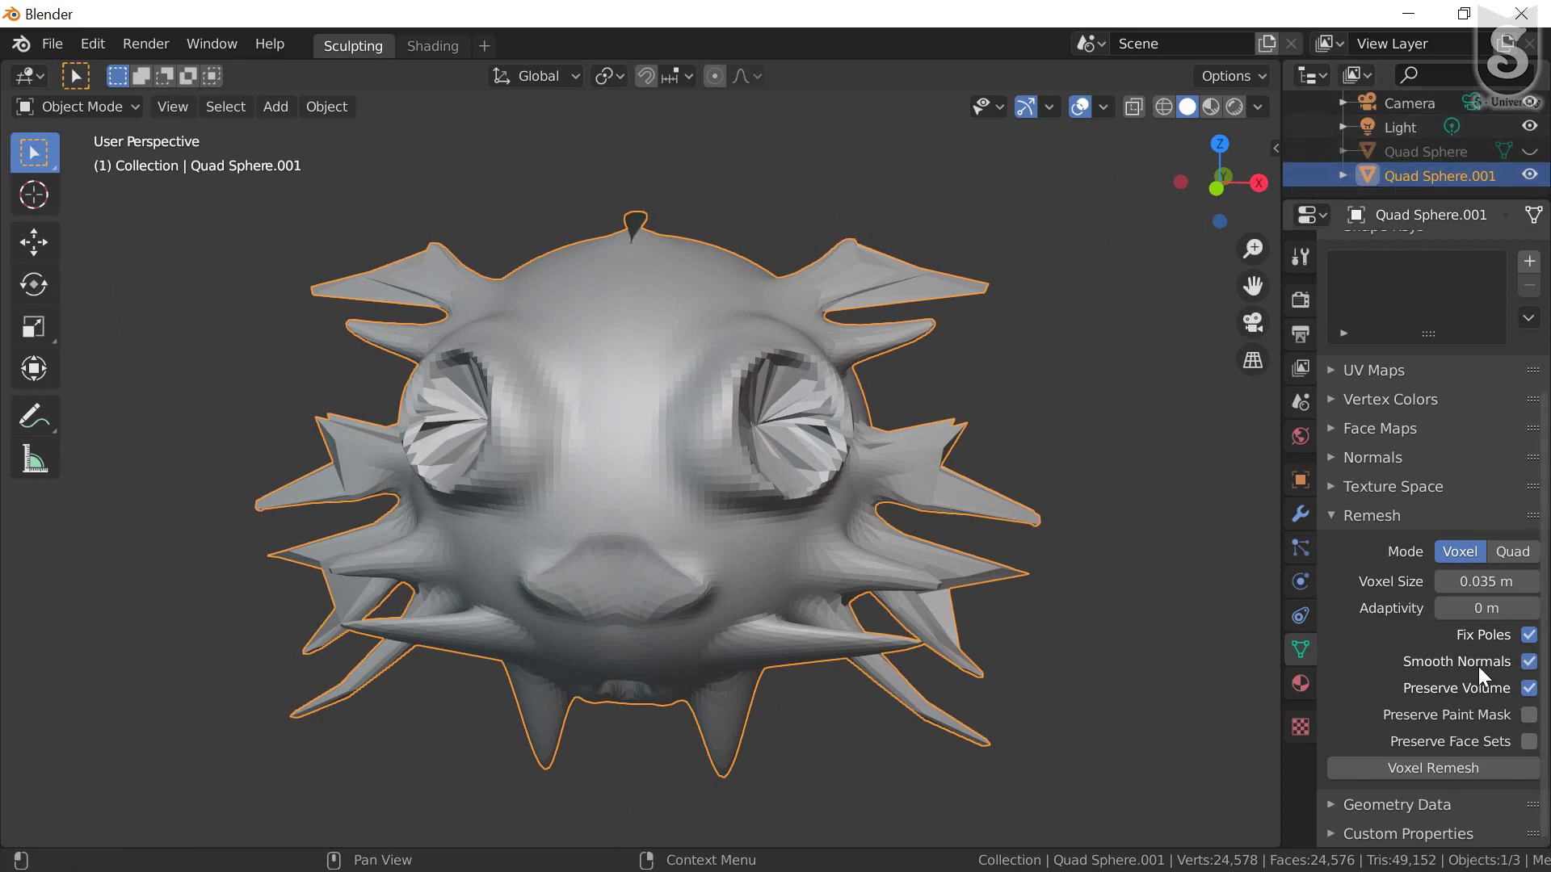
# QuadriFlow-remesh the pufferfish in Quad mode with Smooth Normals, 4000 target faces and Seed 0
pyautogui.click(1511, 553)
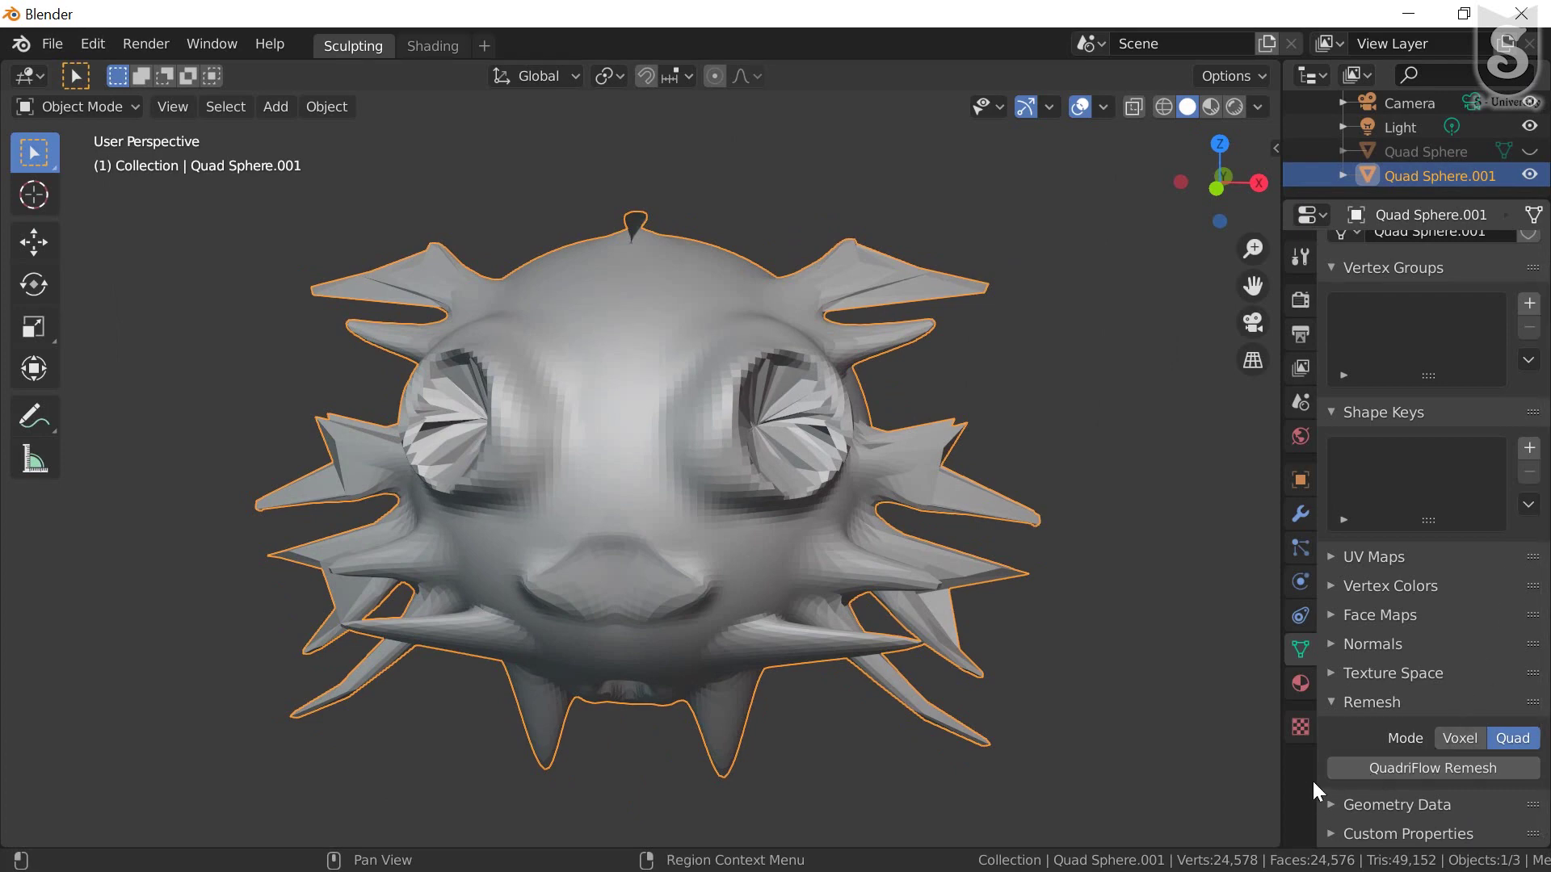
pyautogui.click(1412, 764)
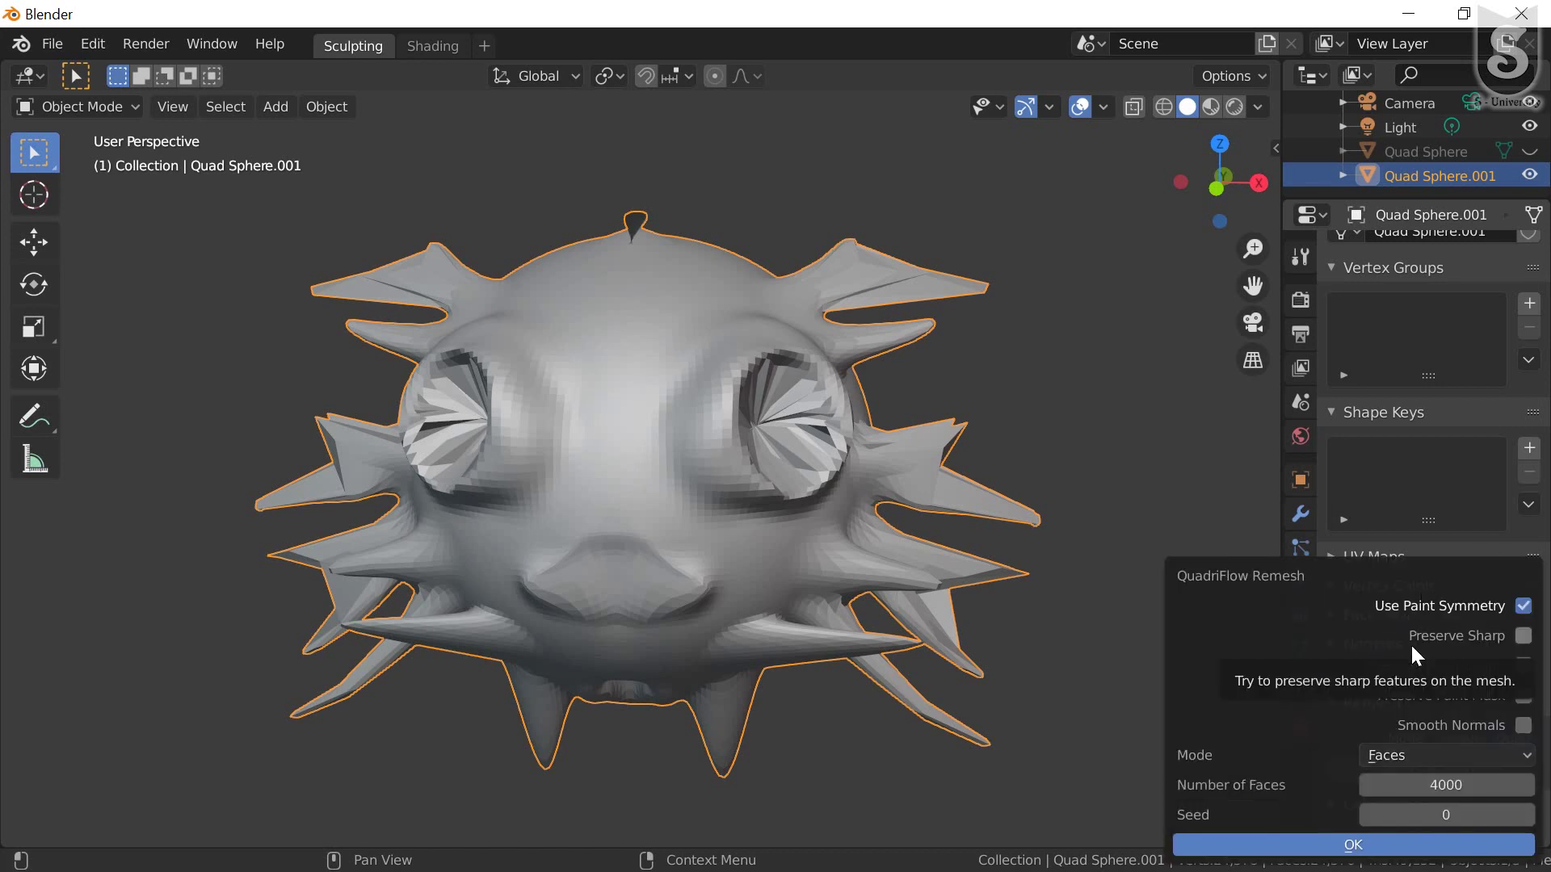
pyautogui.click(1522, 725)
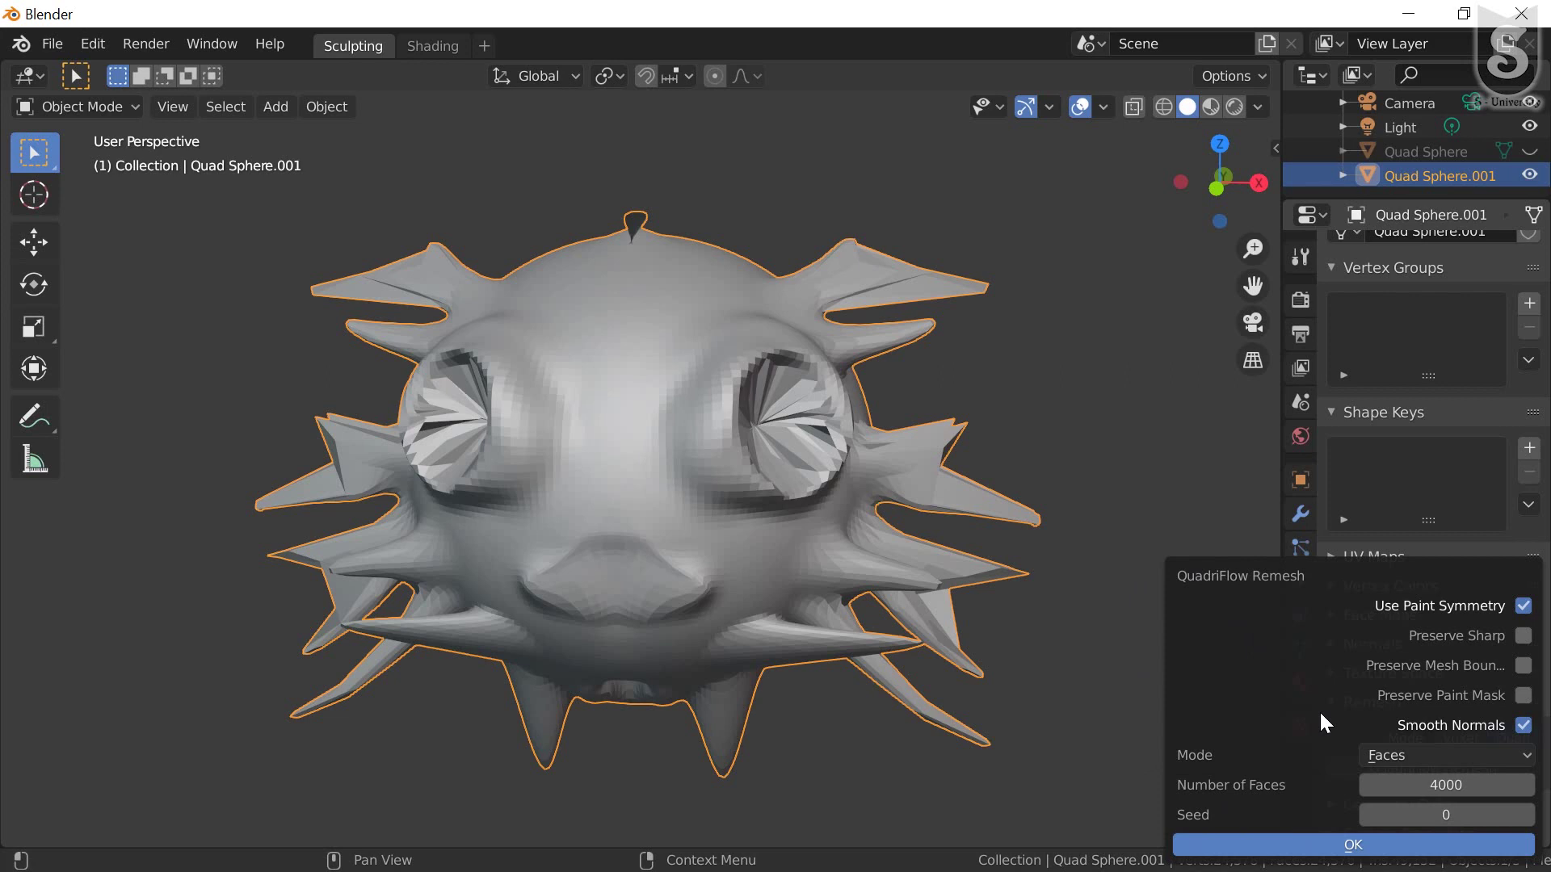
pyautogui.moveTo(1445, 785)
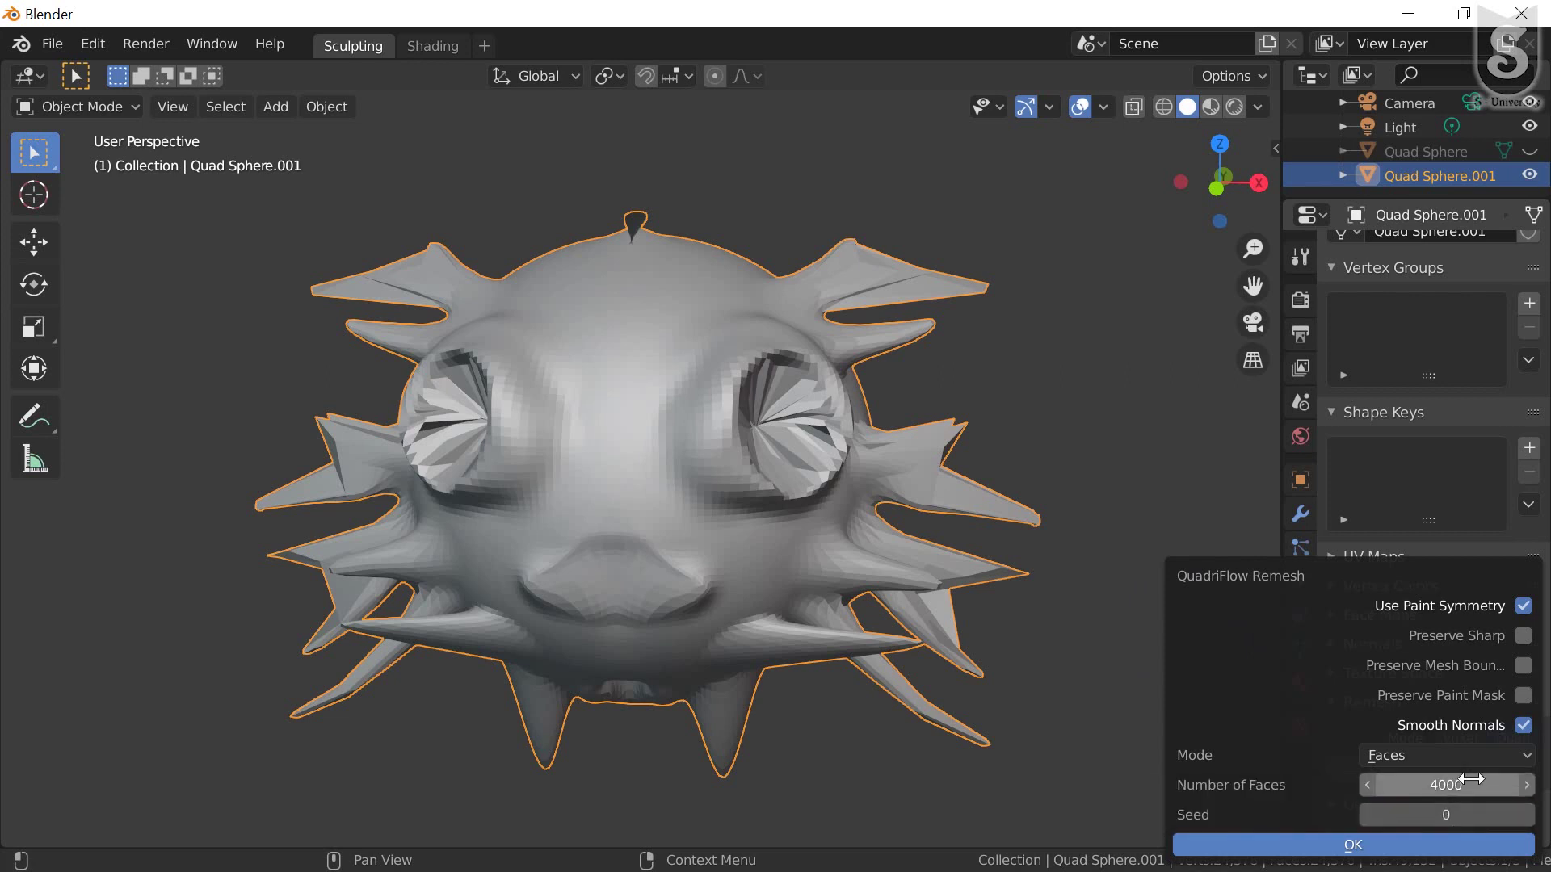
pyautogui.click(1505, 817)
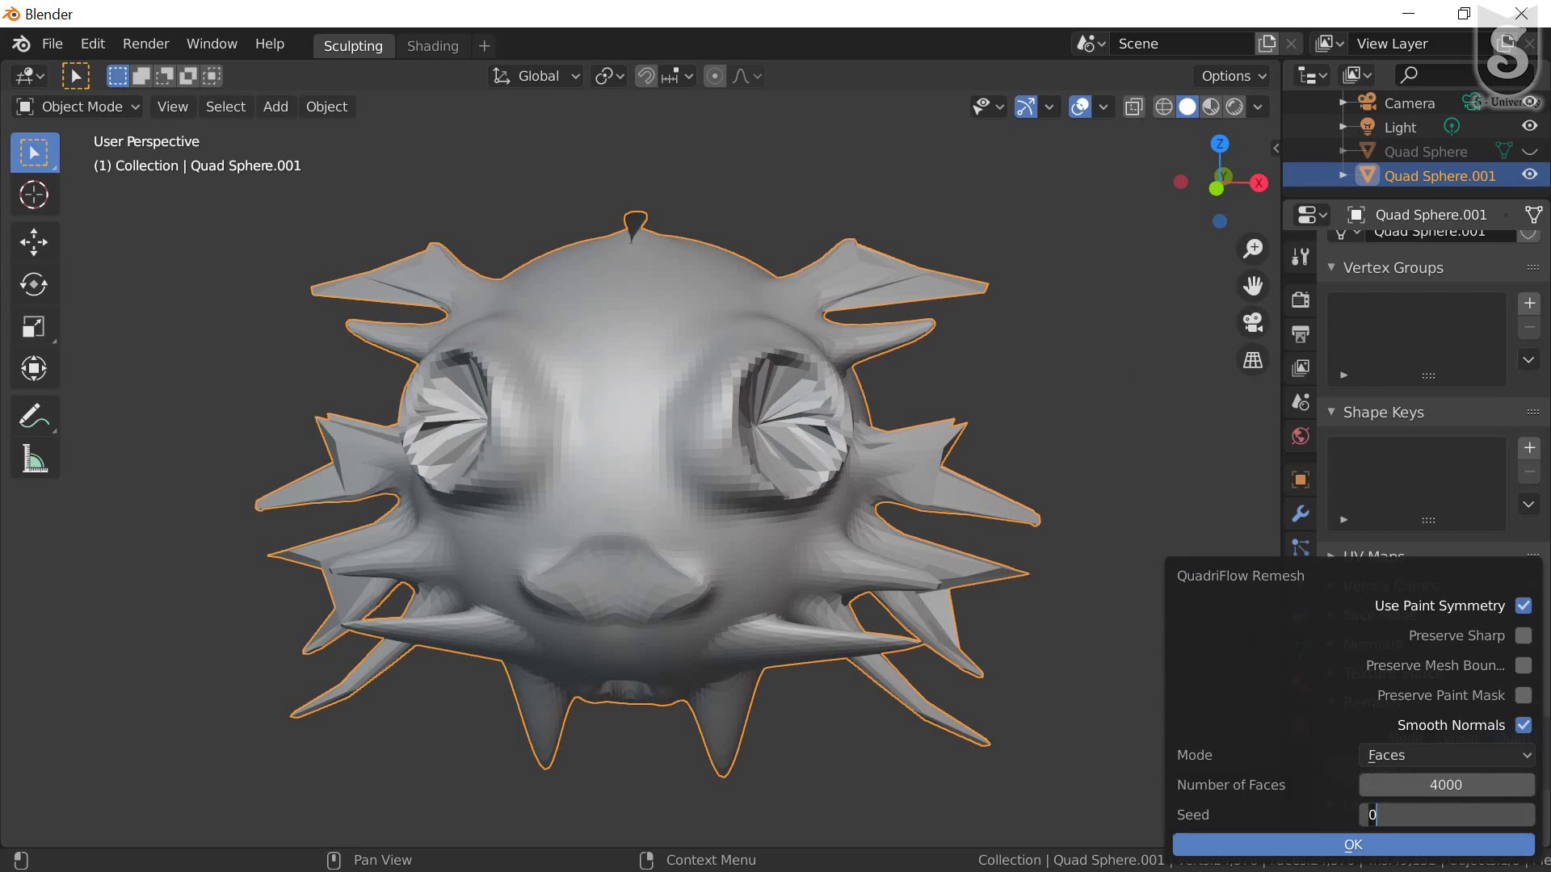
pyautogui.press('Return')
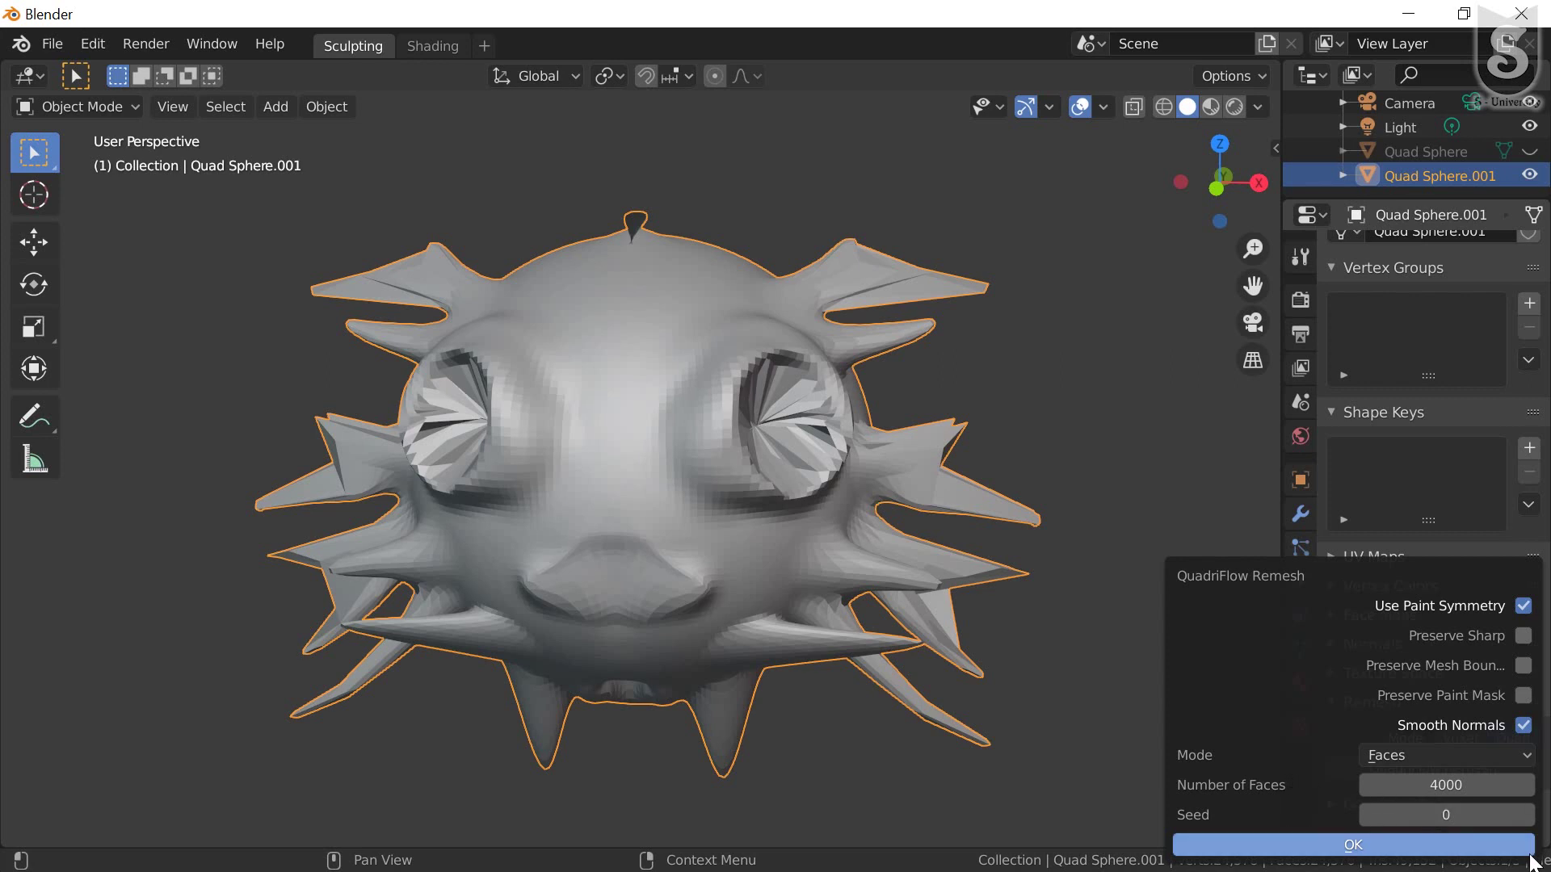
pyautogui.click(1352, 845)
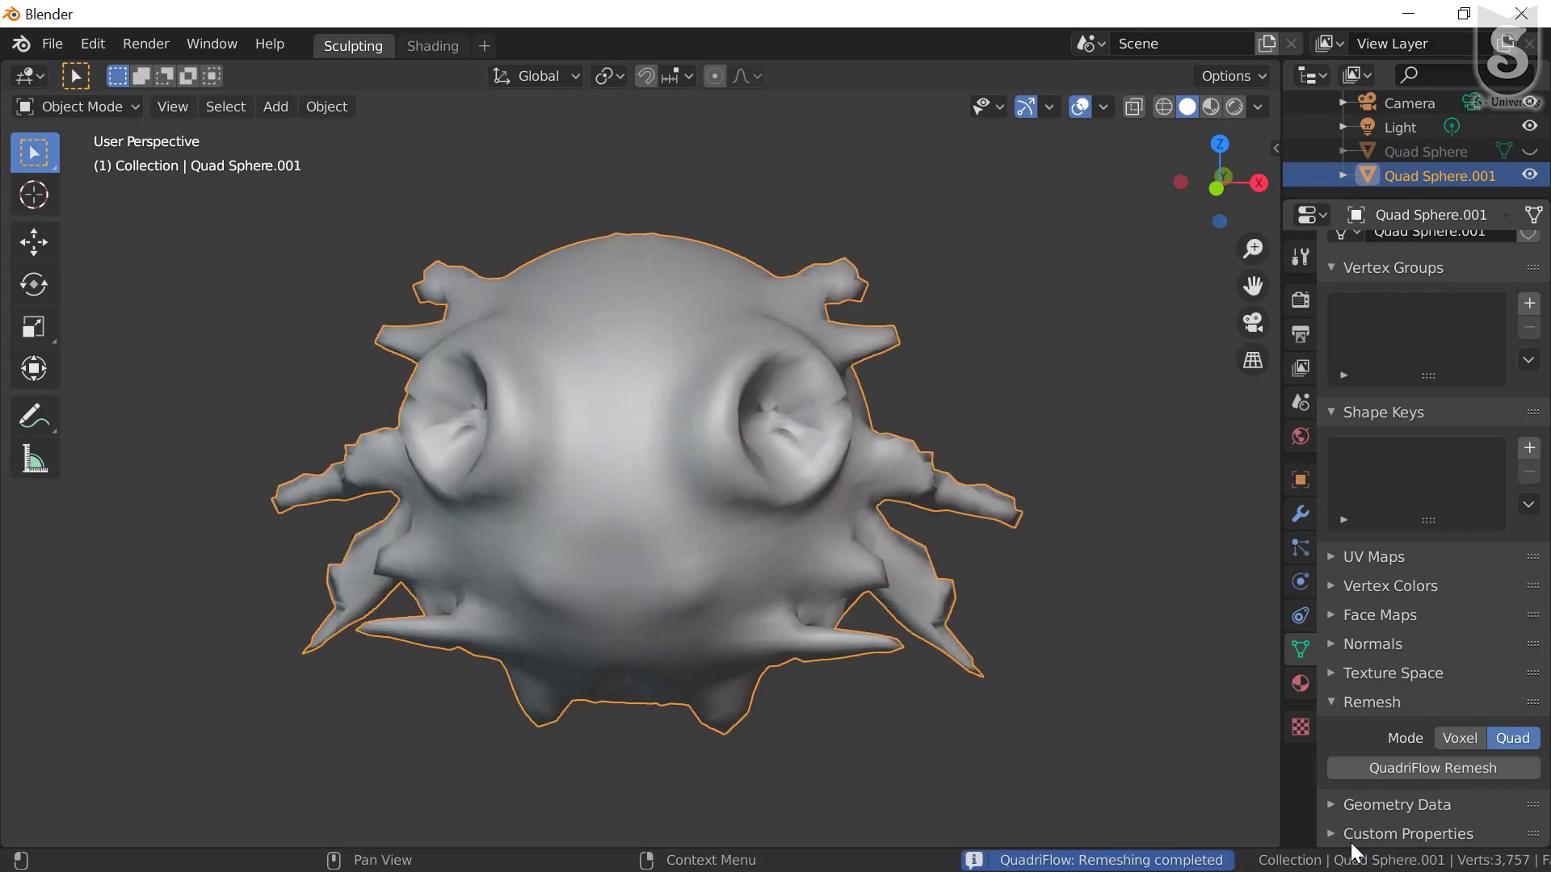
pyautogui.moveTo(672, 478)
pyautogui.mouseDown(button='middle')
pyautogui.moveTo(676, 455)
pyautogui.moveTo(693, 557)
pyautogui.moveTo(681, 459)
pyautogui.mouseUp(button='middle')
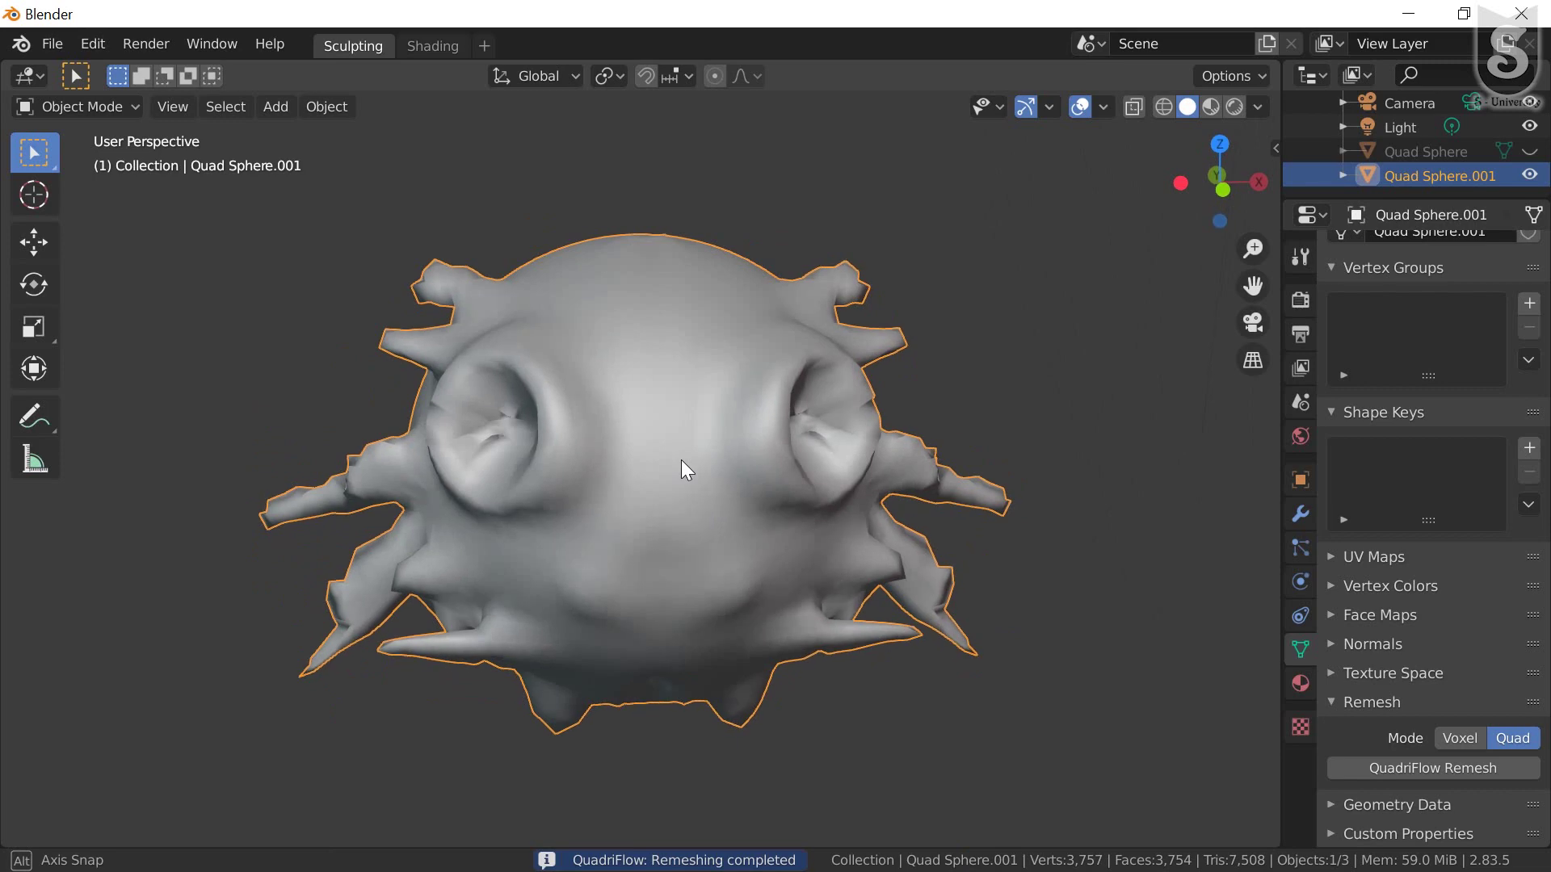
pyautogui.click(1163, 107)
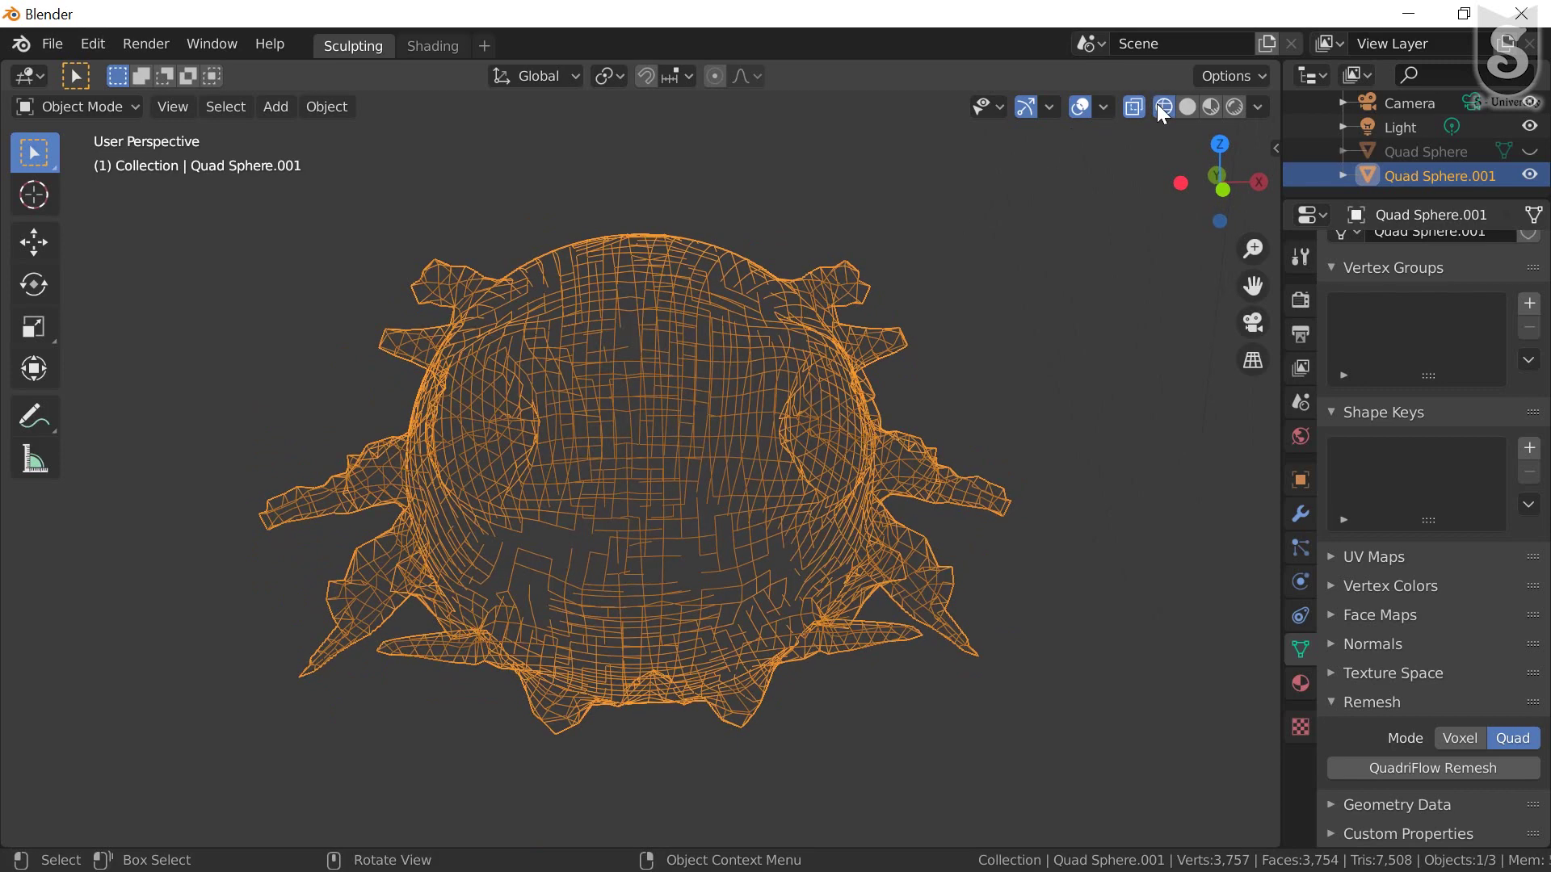
pyautogui.click(1187, 107)
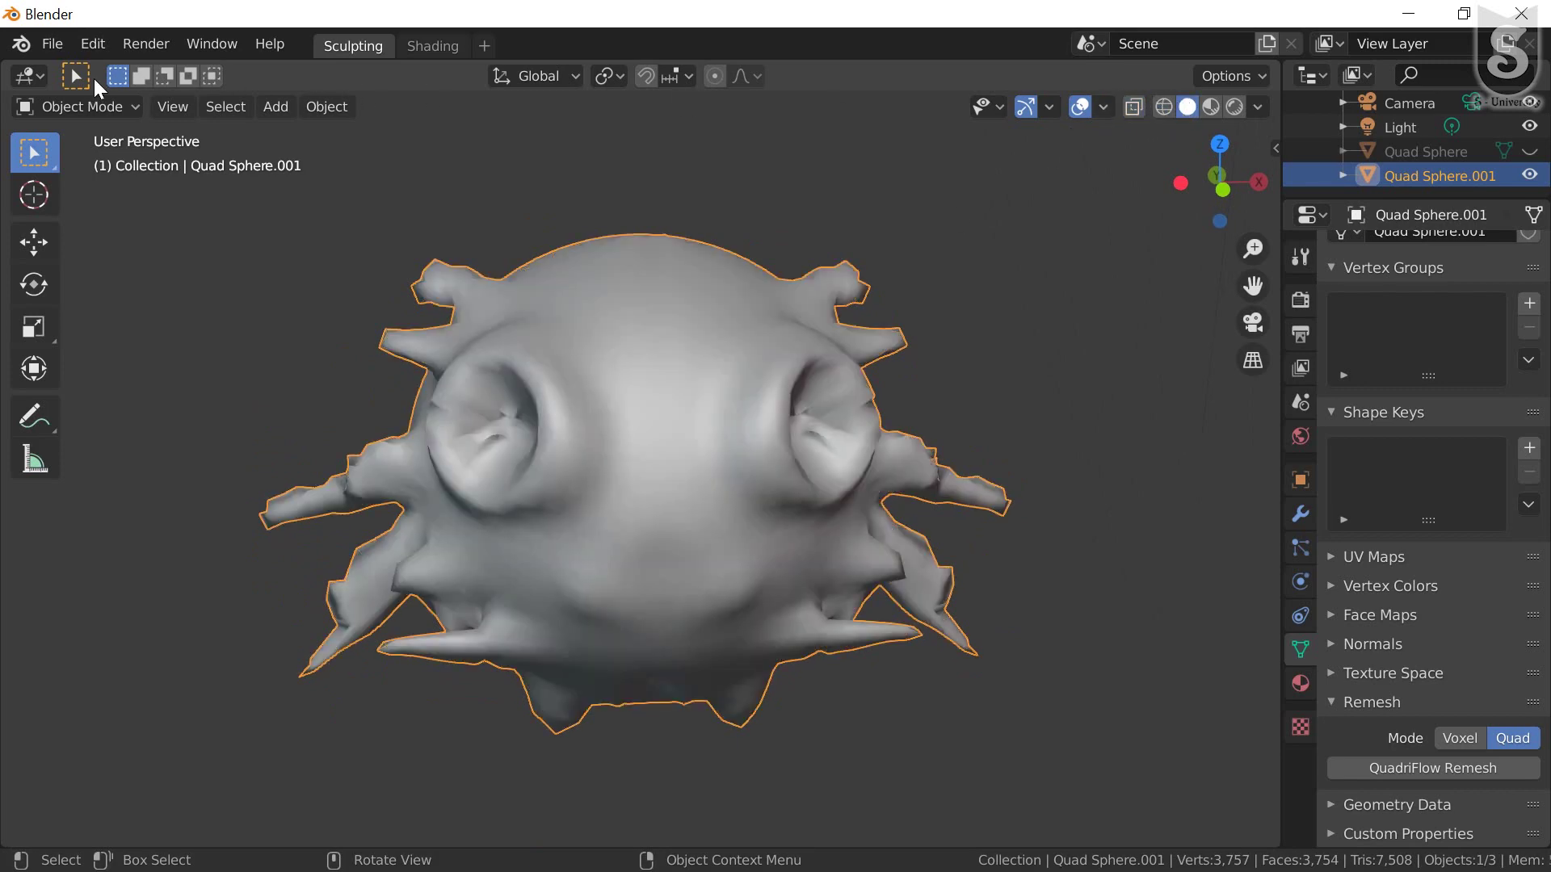
pyautogui.click(75, 107)
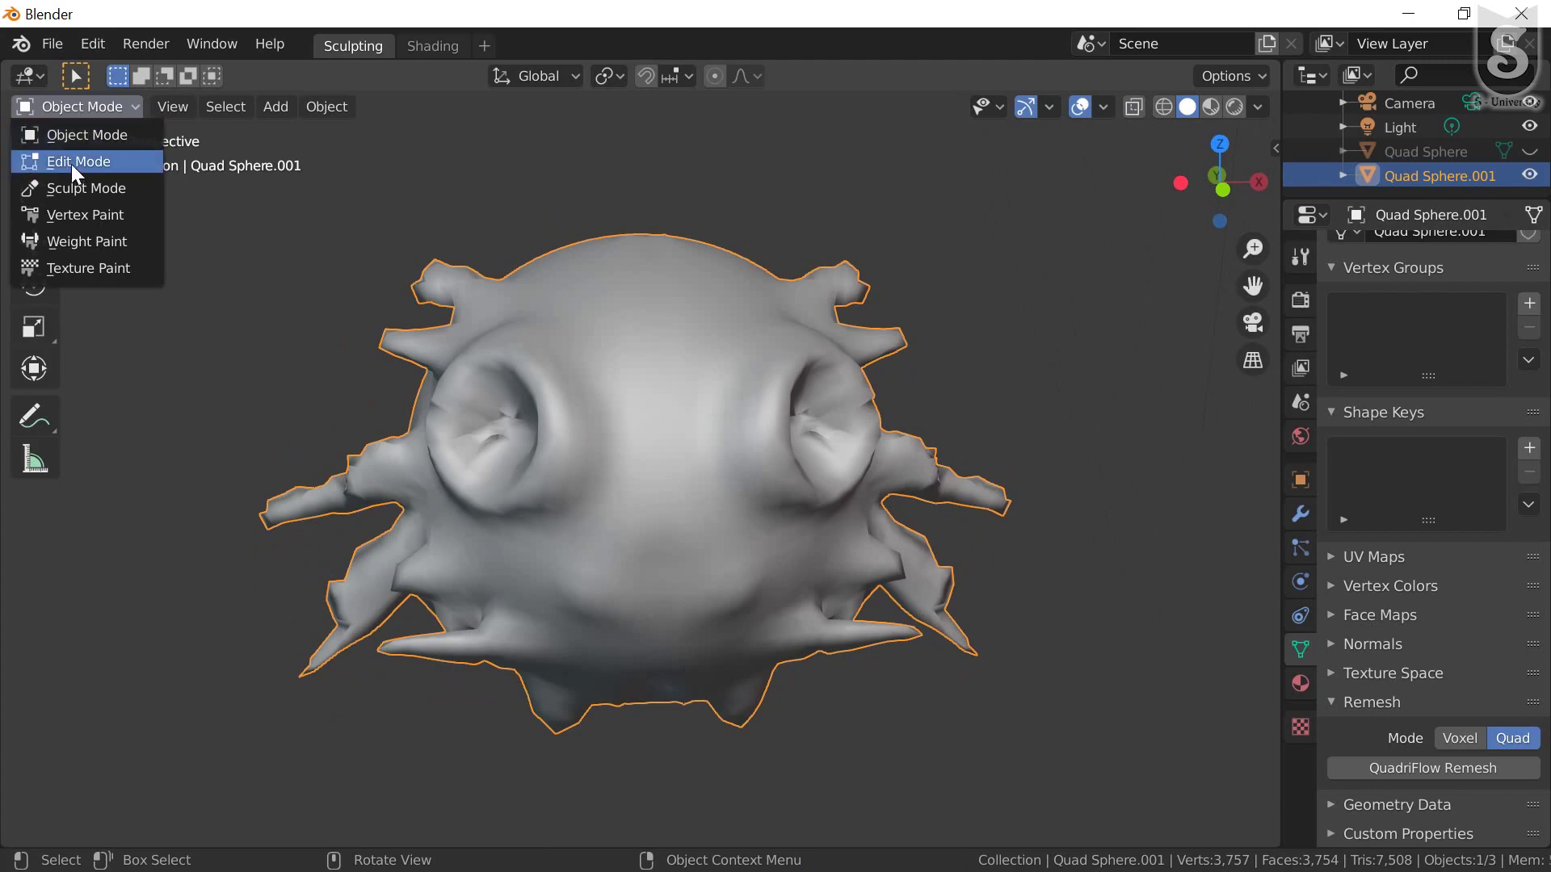
pyautogui.click(71, 163)
pyautogui.moveTo(454, 477); pyautogui.dragTo(638, 450, button='middle')
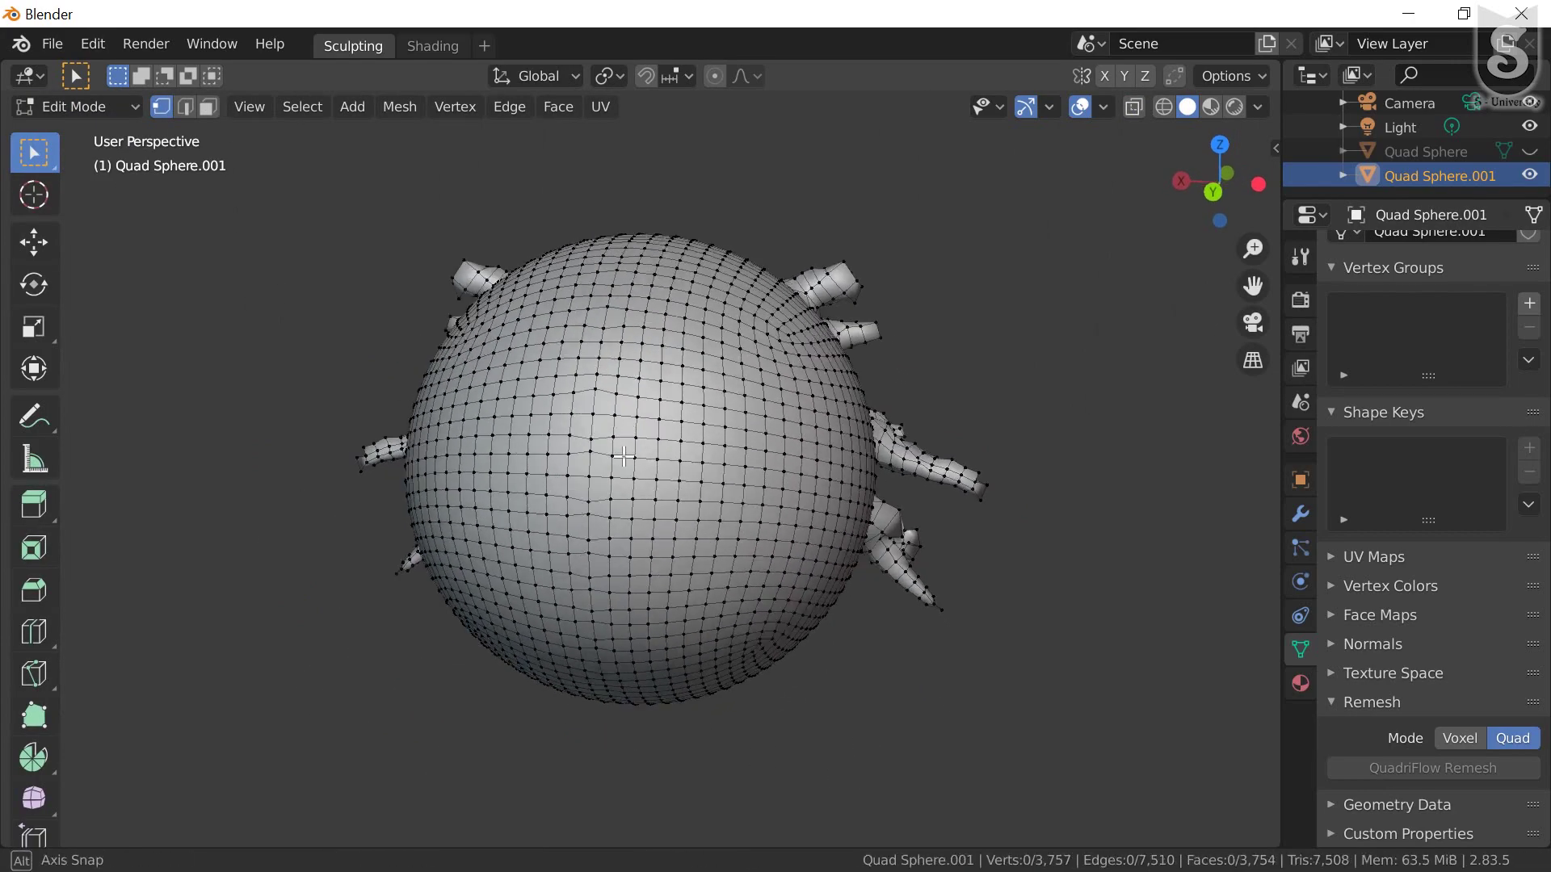
pyautogui.scroll(3, 638, 450)
pyautogui.scroll(4, 642, 450)
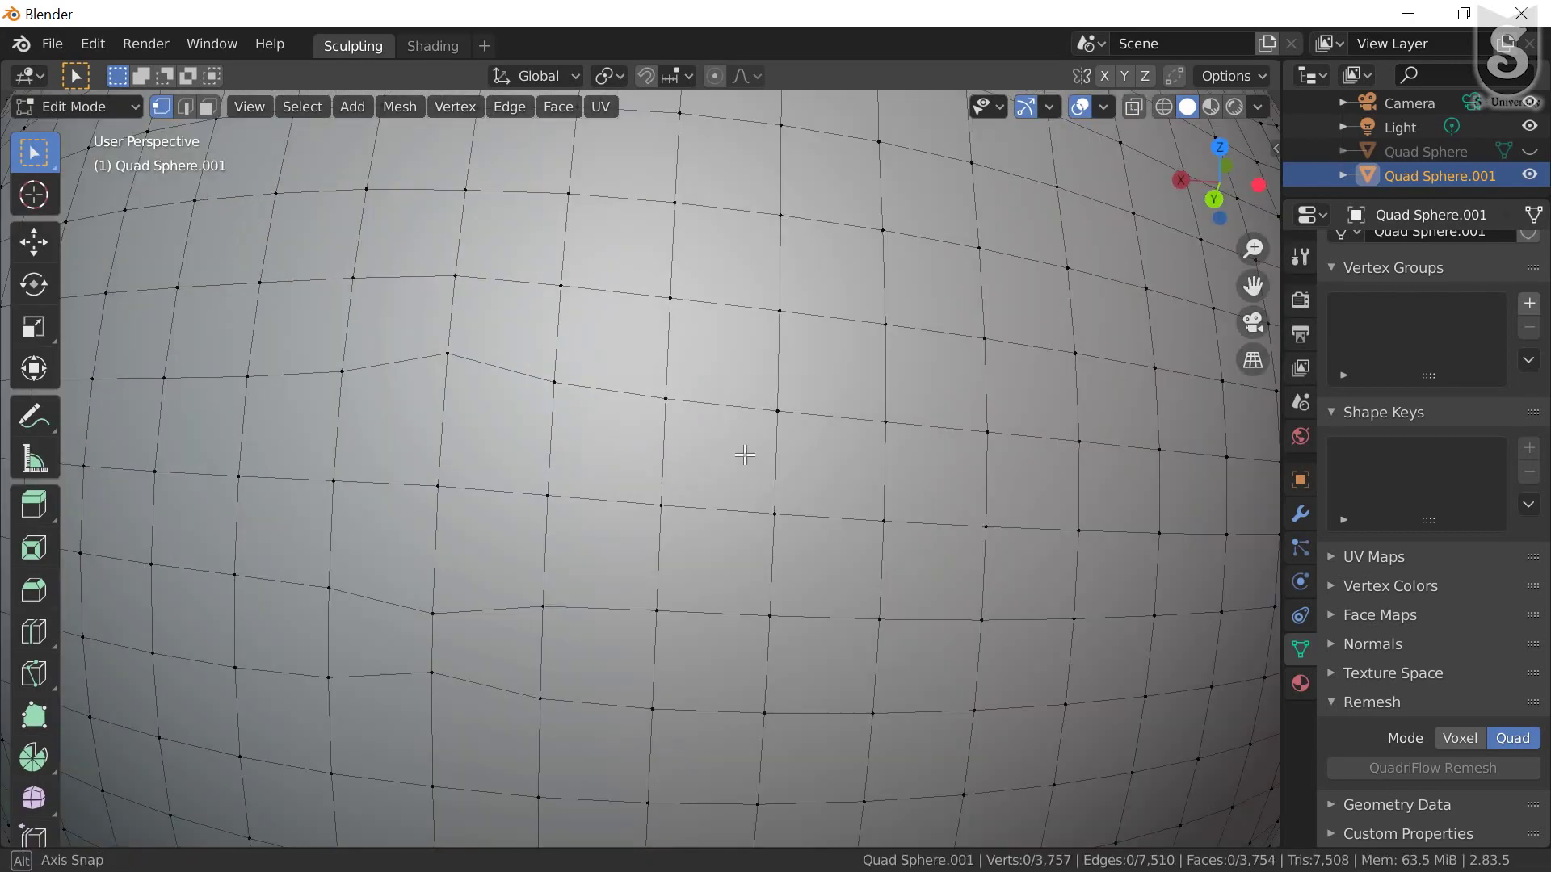
pyautogui.moveTo(744, 450); pyautogui.dragTo(427, 434, button='middle')
pyautogui.scroll(-2, 623, 464)
pyautogui.scroll(-3, 623, 463)
pyautogui.scroll(-2, 623, 464)
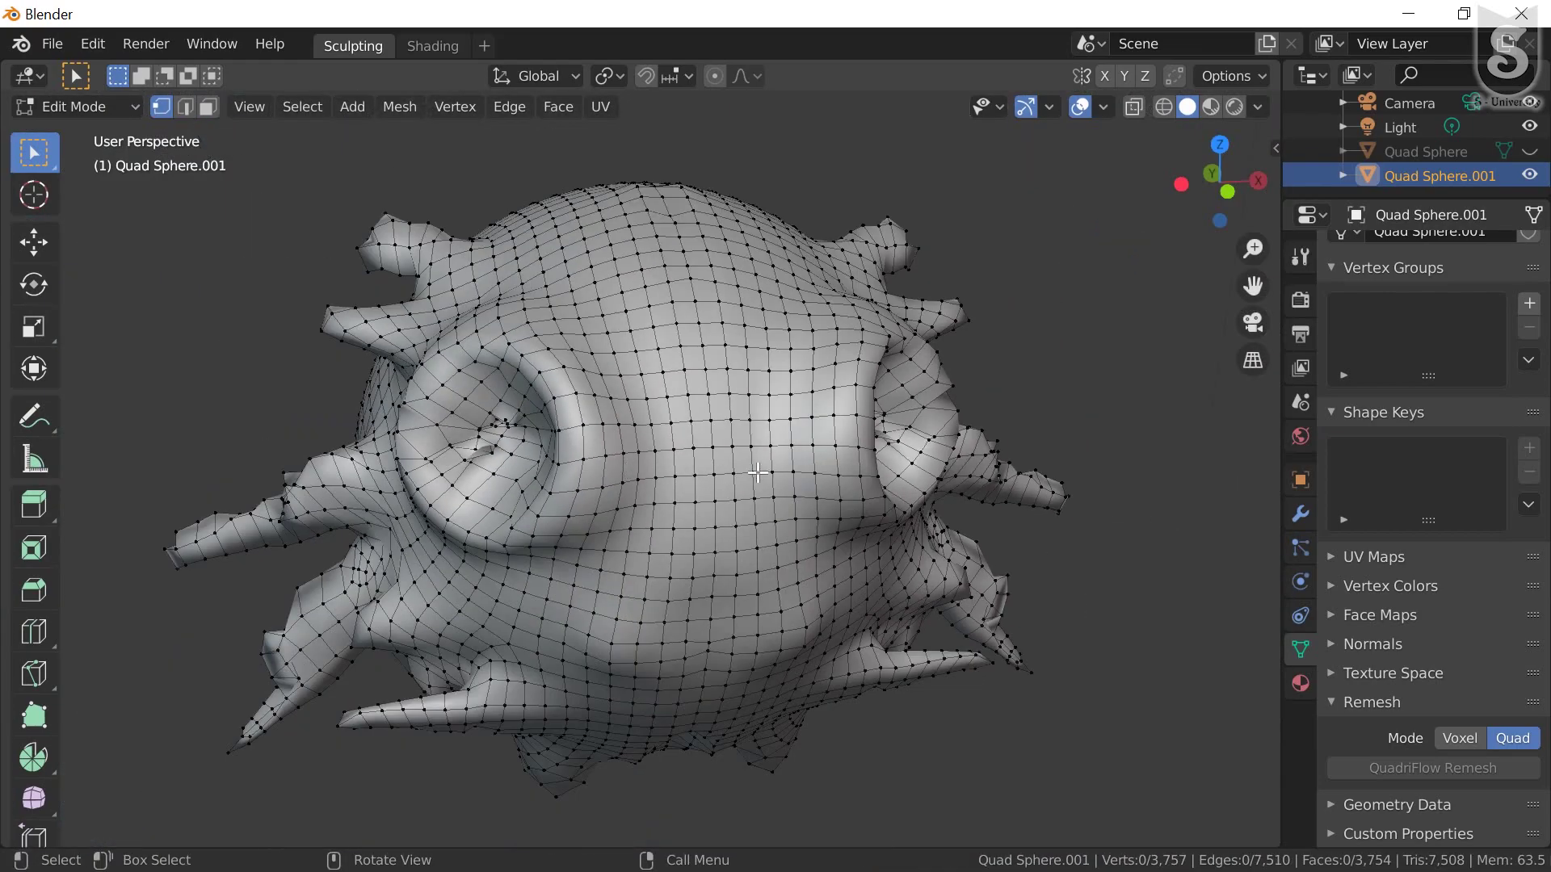
pyautogui.scroll(-1, 701, 460)
pyautogui.moveTo(701, 461); pyautogui.dragTo(703, 476, button='middle')
pyautogui.scroll(2, 704, 478)
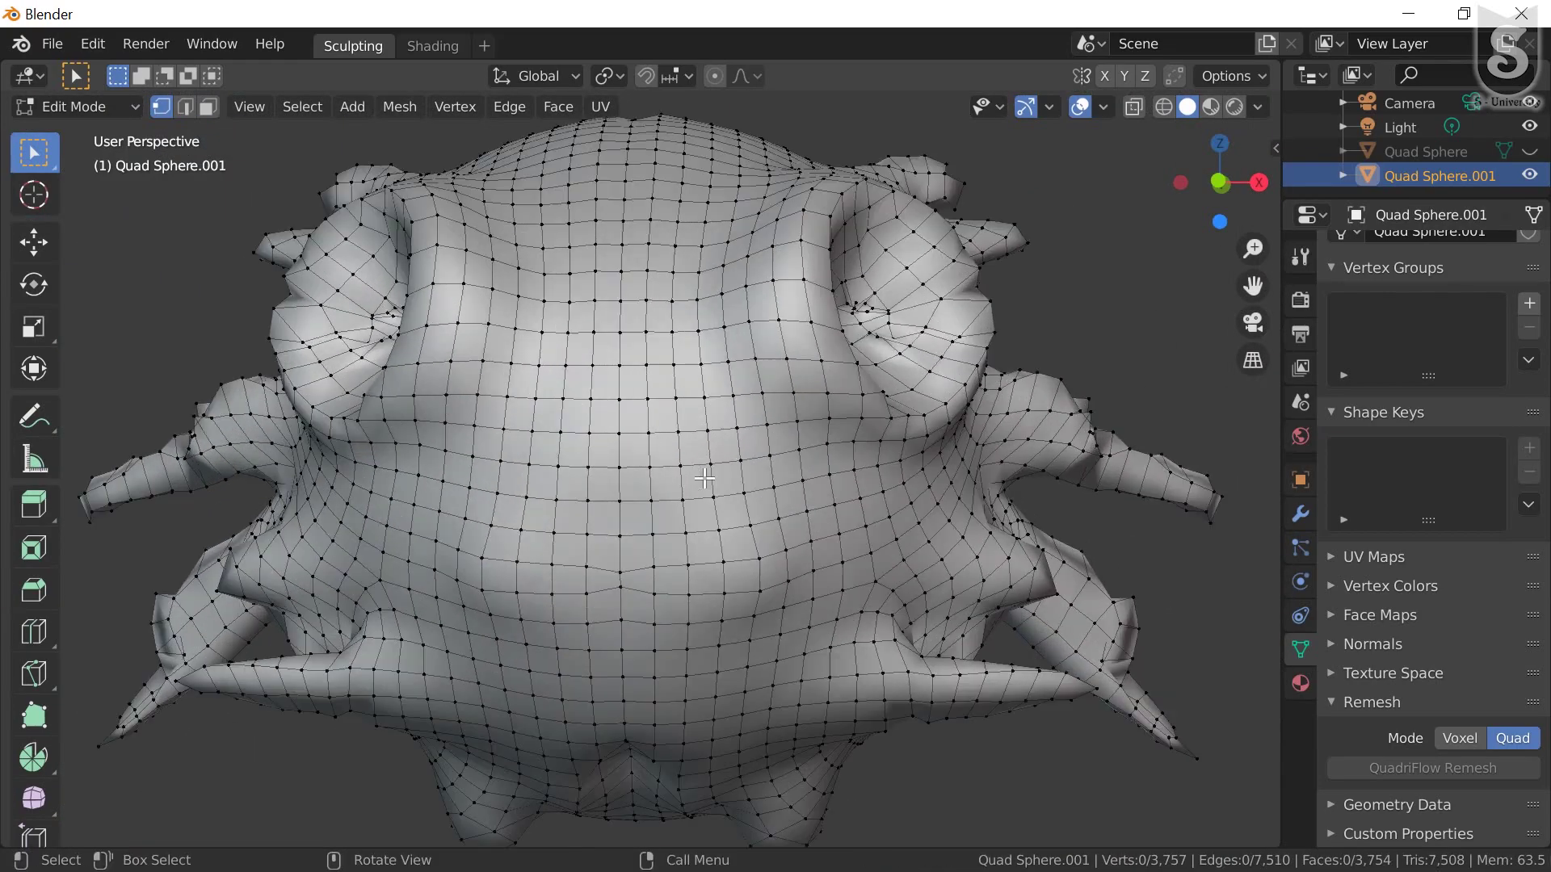
pyautogui.scroll(-2, 705, 478)
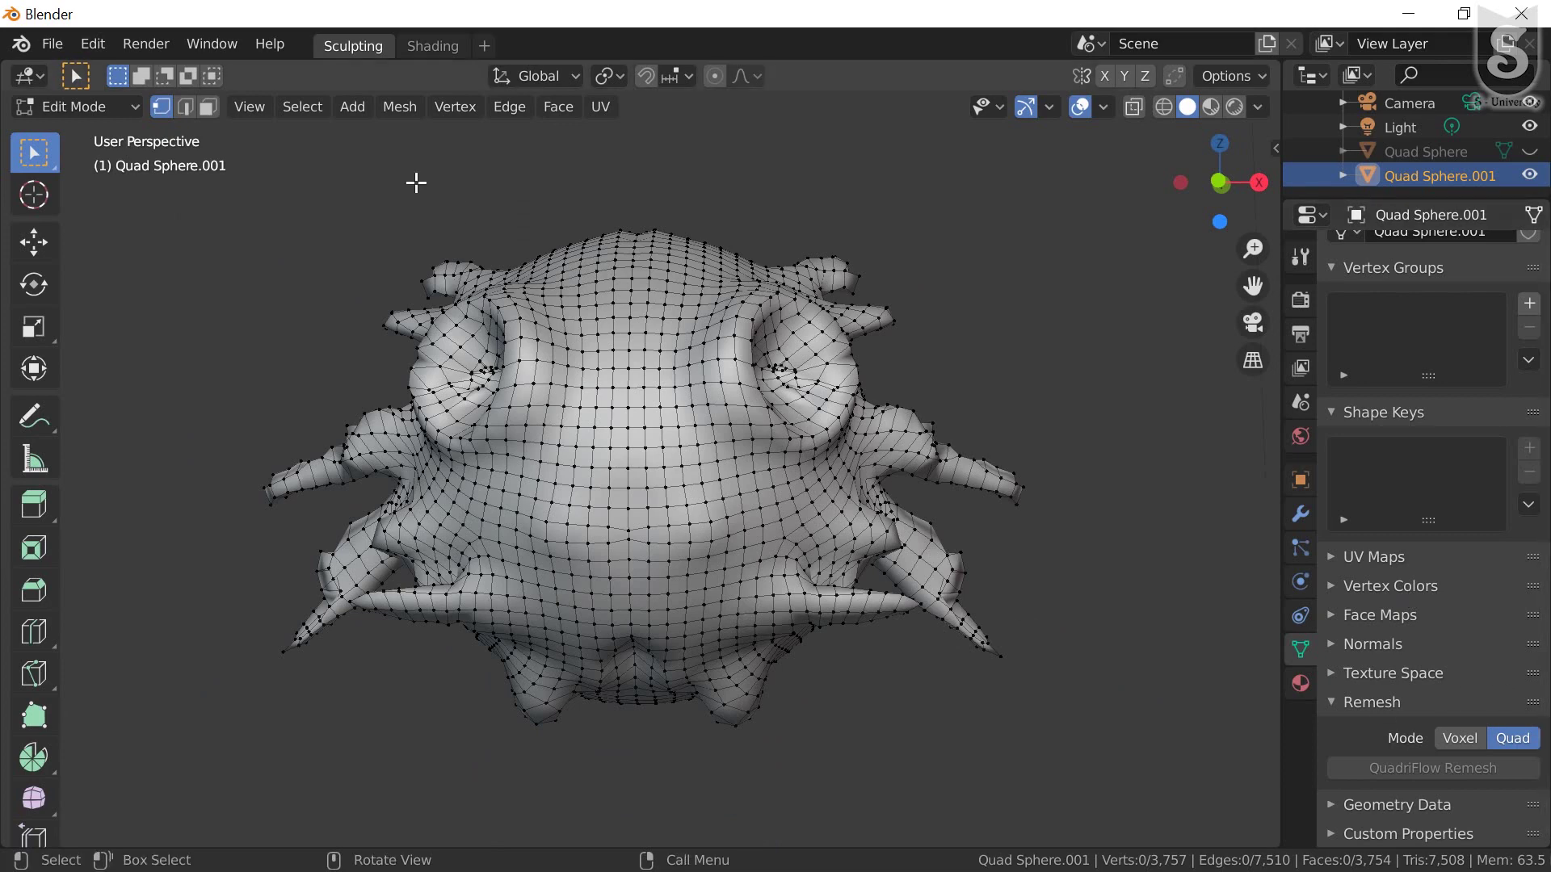
pyautogui.click(48, 106)
# Back in Object Mode, QuadriFlow-remesh the copy with a target of about 1500 faces
pyautogui.click(64, 131)
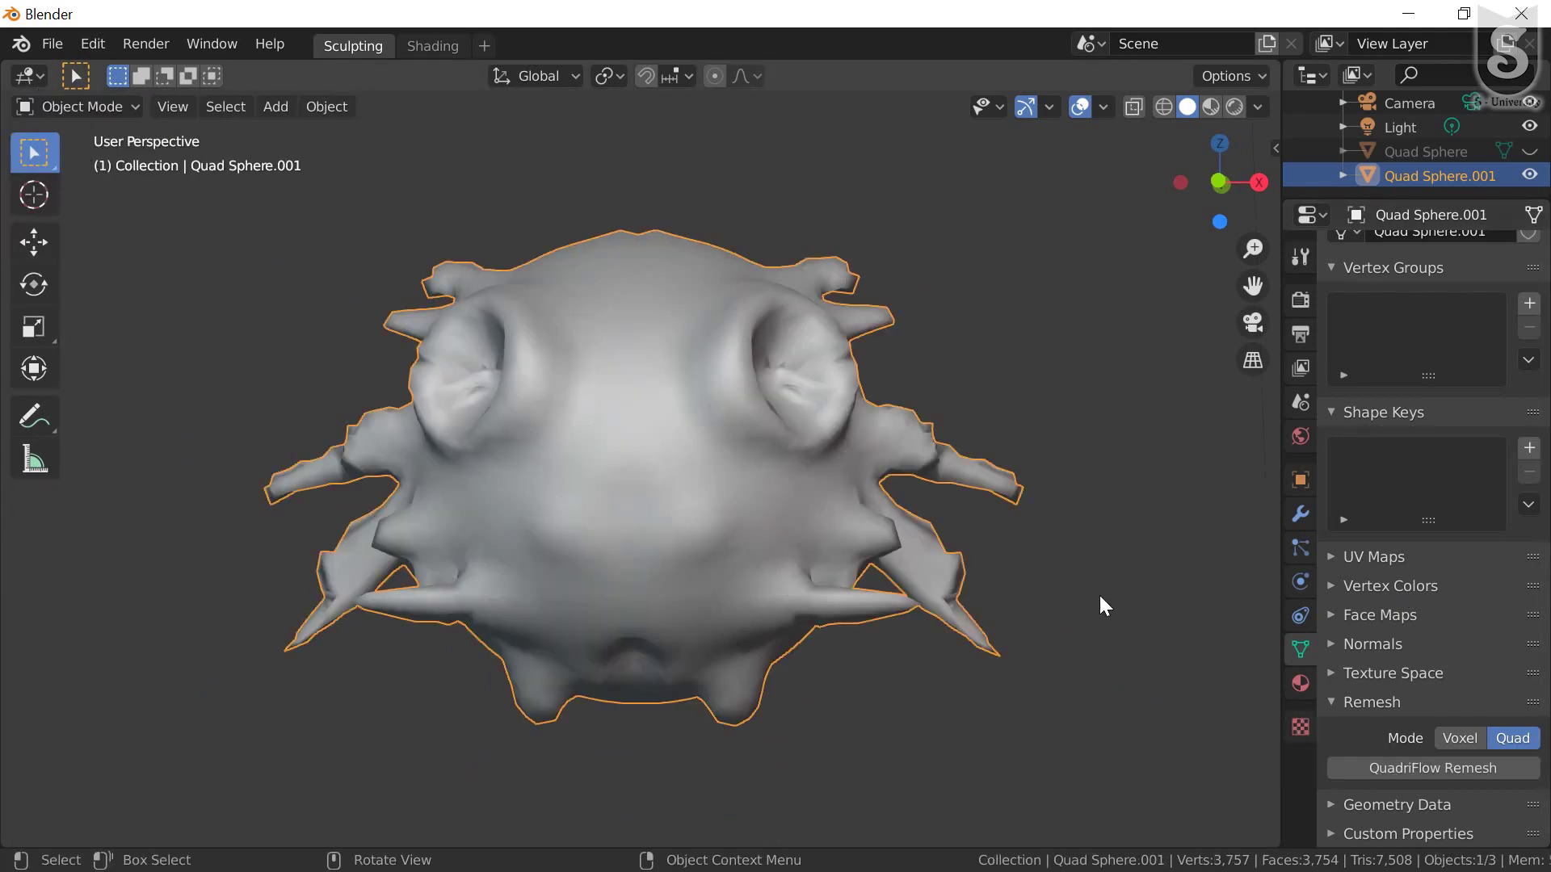
pyautogui.click(1438, 768)
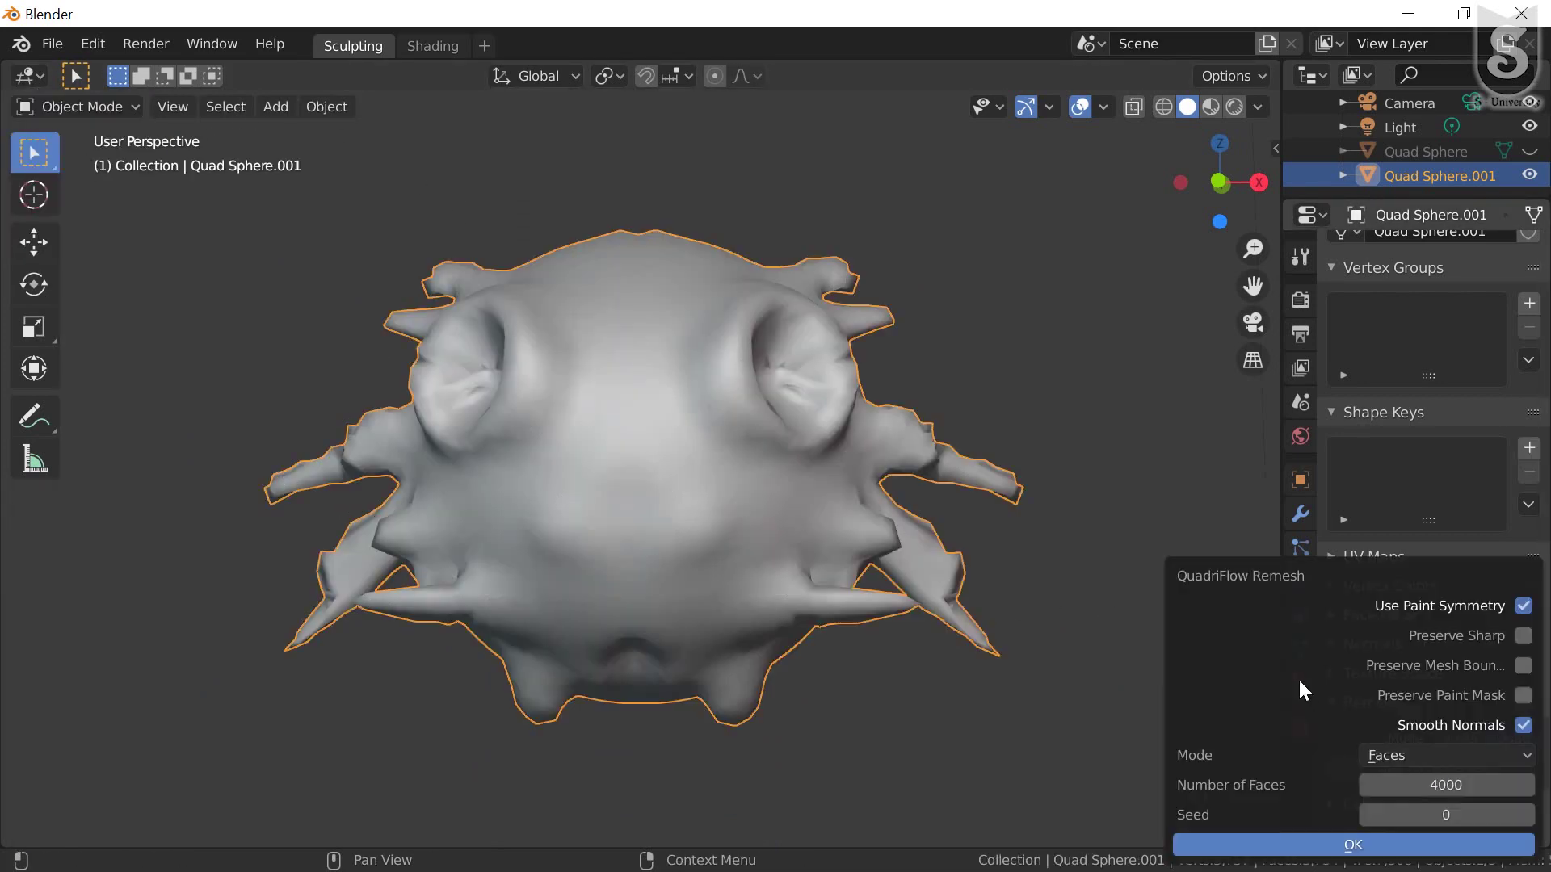
pyautogui.click(1451, 784)
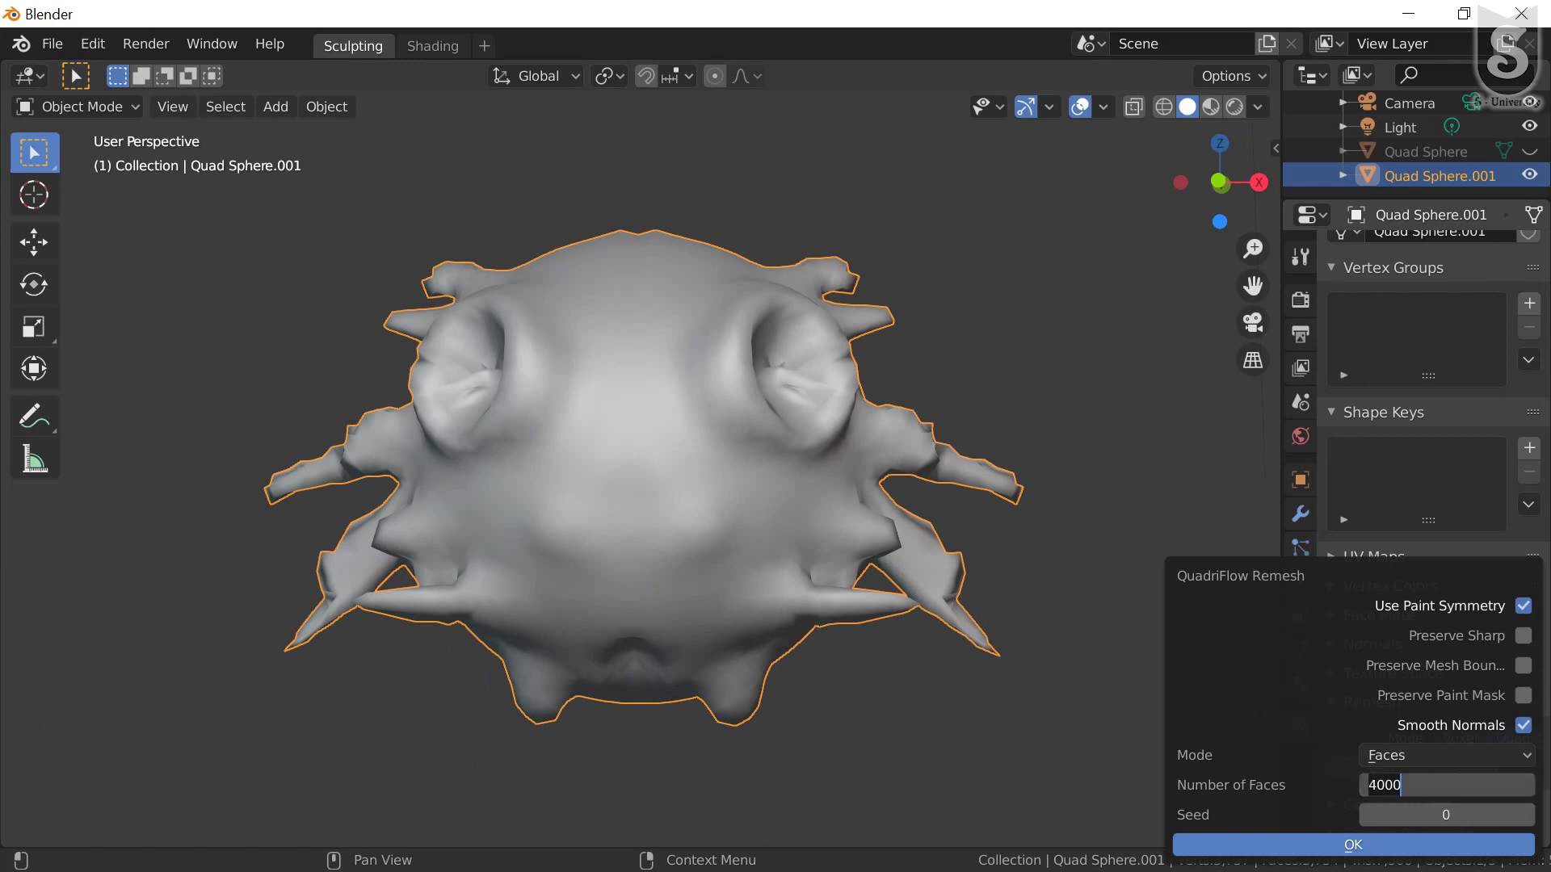
pyautogui.write('15')
pyautogui.press('Return')
pyautogui.click(1353, 845)
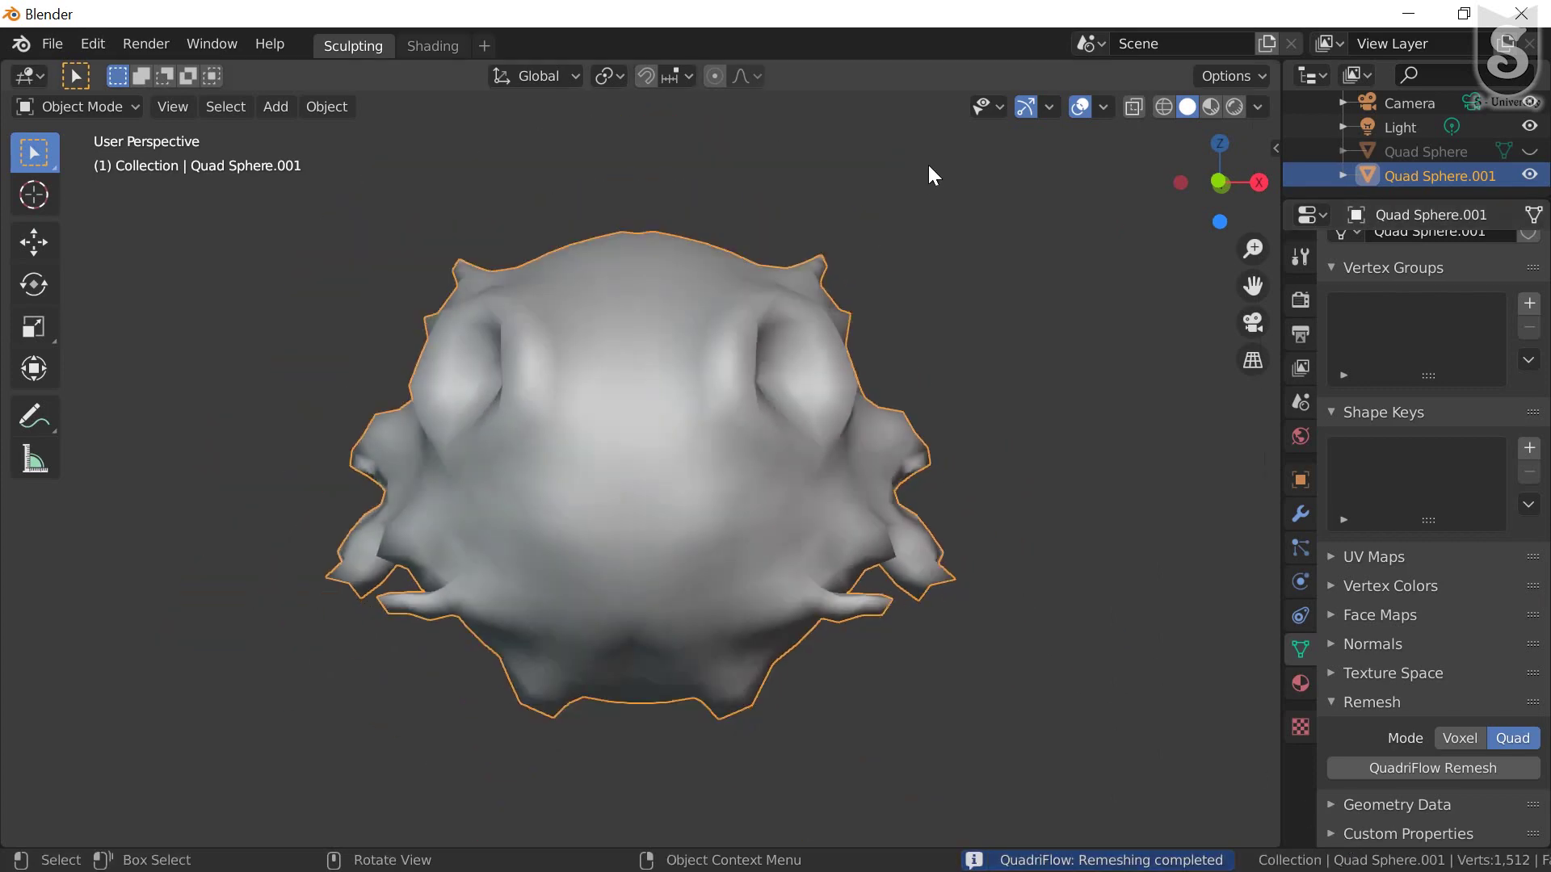
# Inspect the coarser 1,512-vertex quad mesh in Edit Mode, then return to Object Mode
pyautogui.click(76, 109)
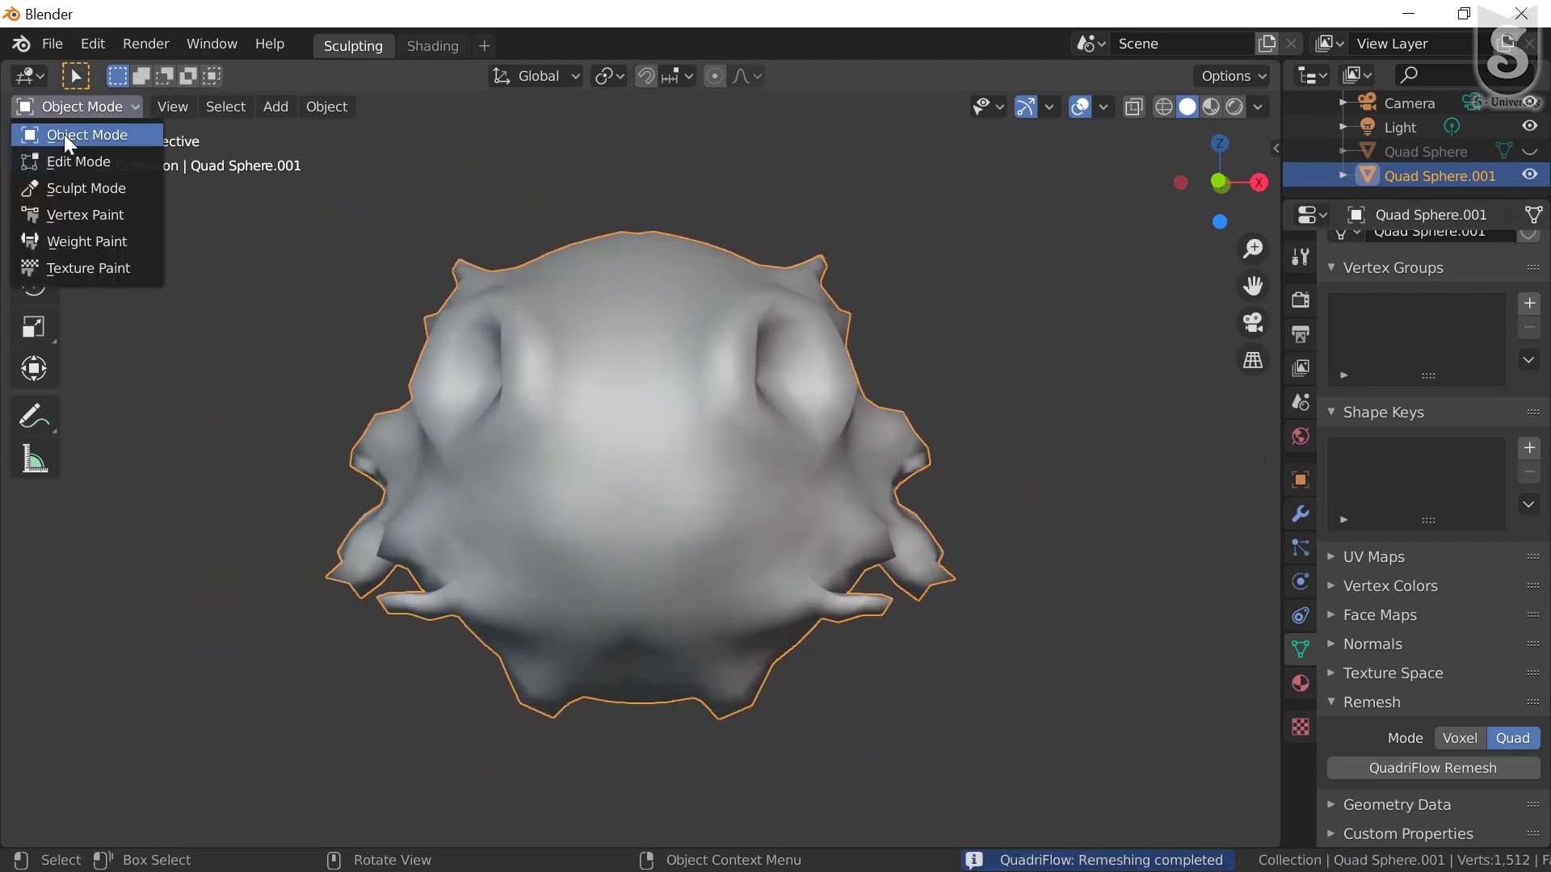
pyautogui.click(61, 155)
pyautogui.moveTo(563, 425)
pyautogui.mouseDown(button='middle')
pyautogui.moveTo(858, 374)
pyautogui.moveTo(661, 511)
pyautogui.moveTo(315, 443)
pyautogui.mouseUp(button='middle')
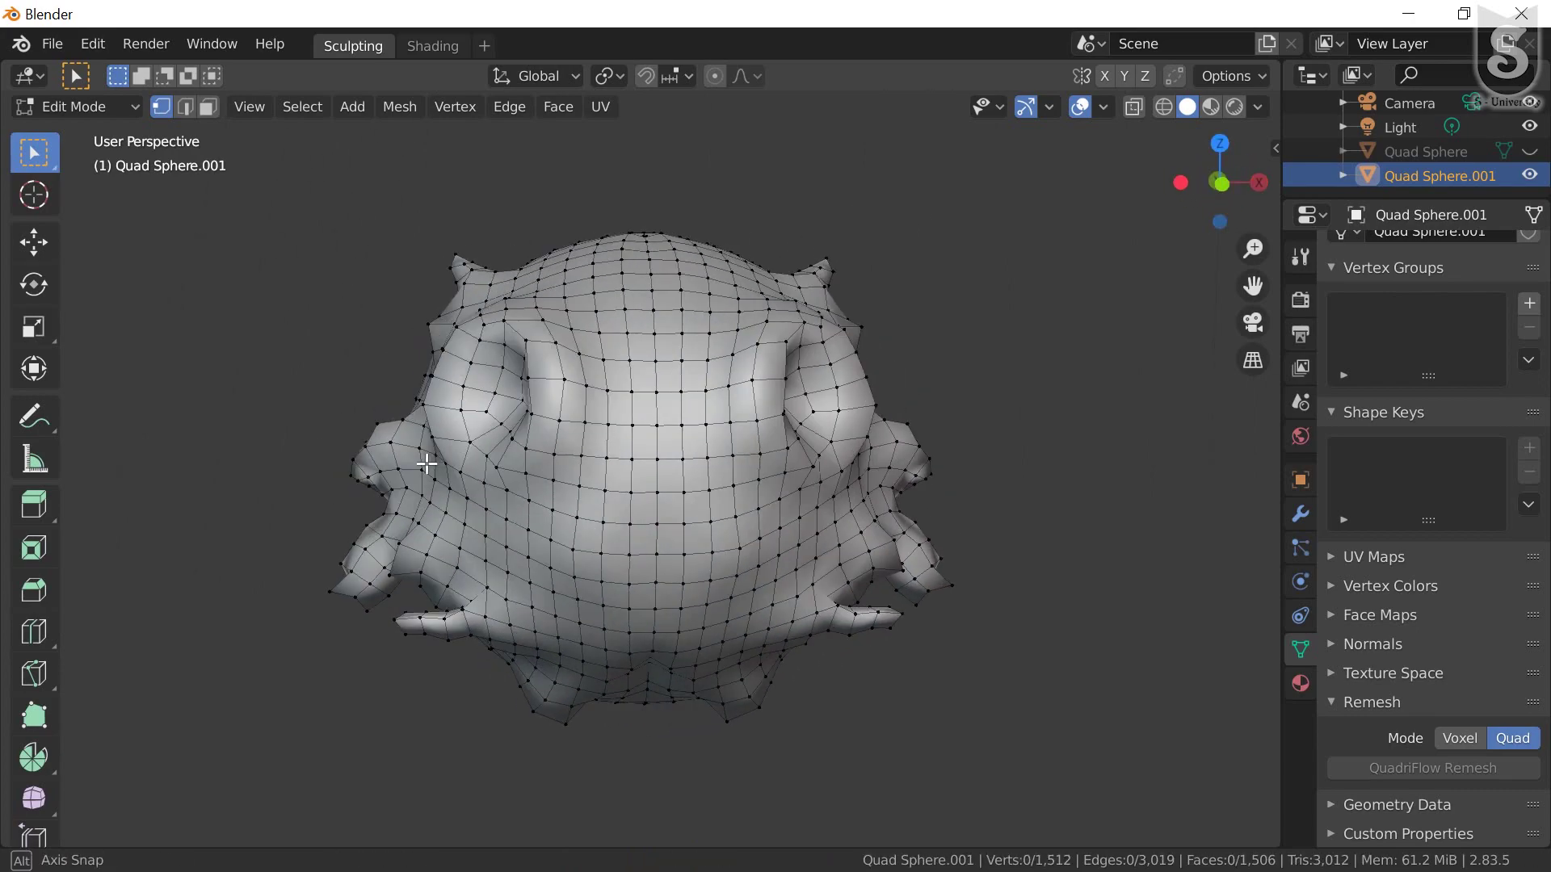
pyautogui.click(76, 105)
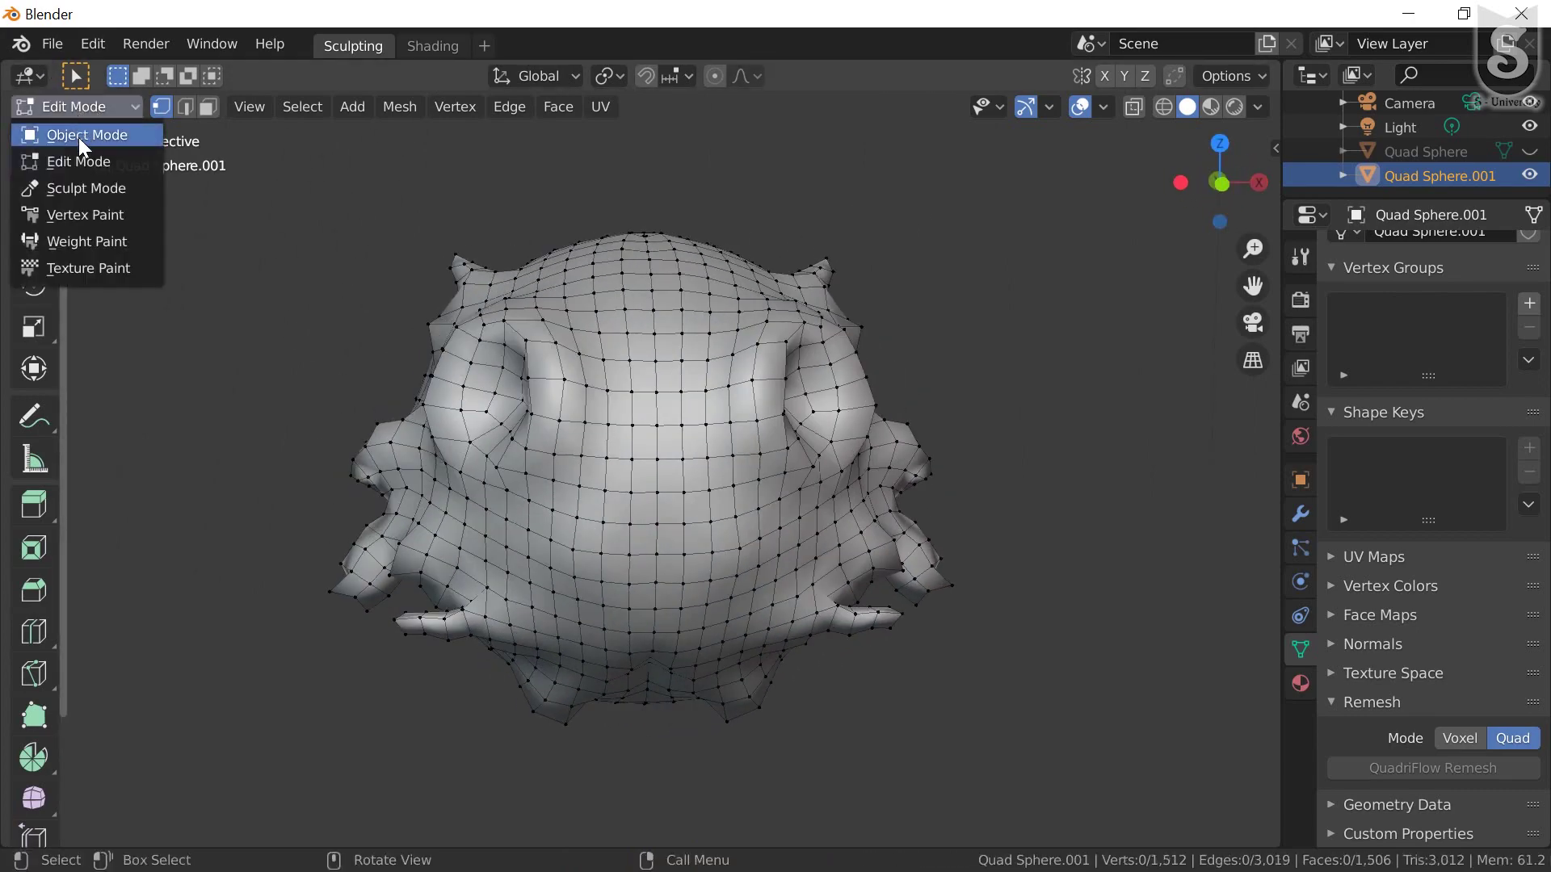
pyautogui.click(79, 137)
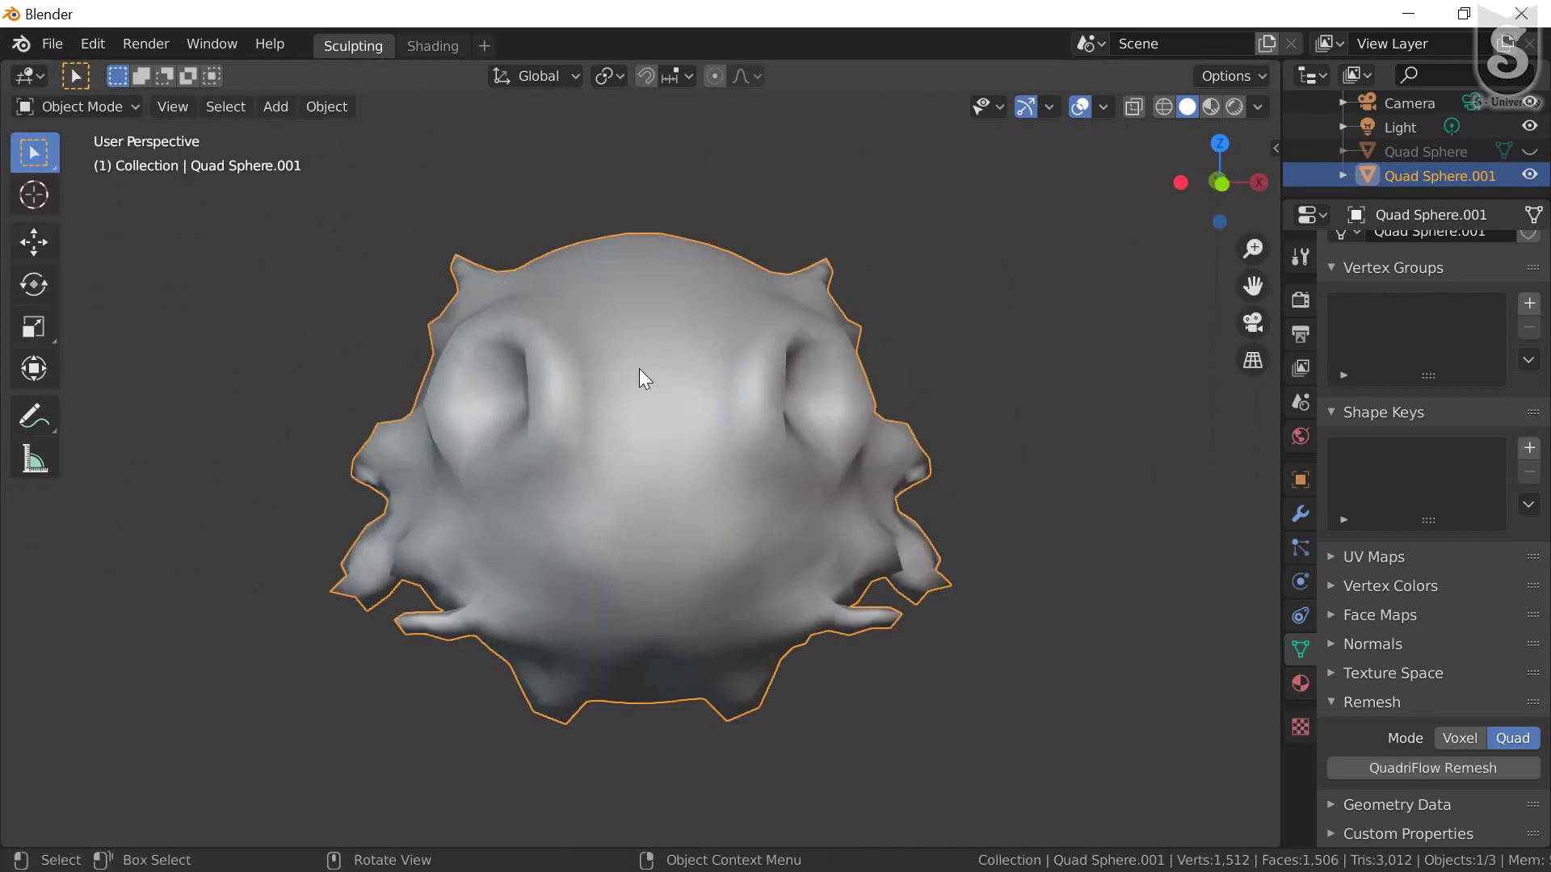
# QuadriFlow-remesh again with the face target lowered to about 450
pyautogui.click(1407, 769)
pyautogui.moveTo(1446, 785); pyautogui.dragTo(1448, 785)
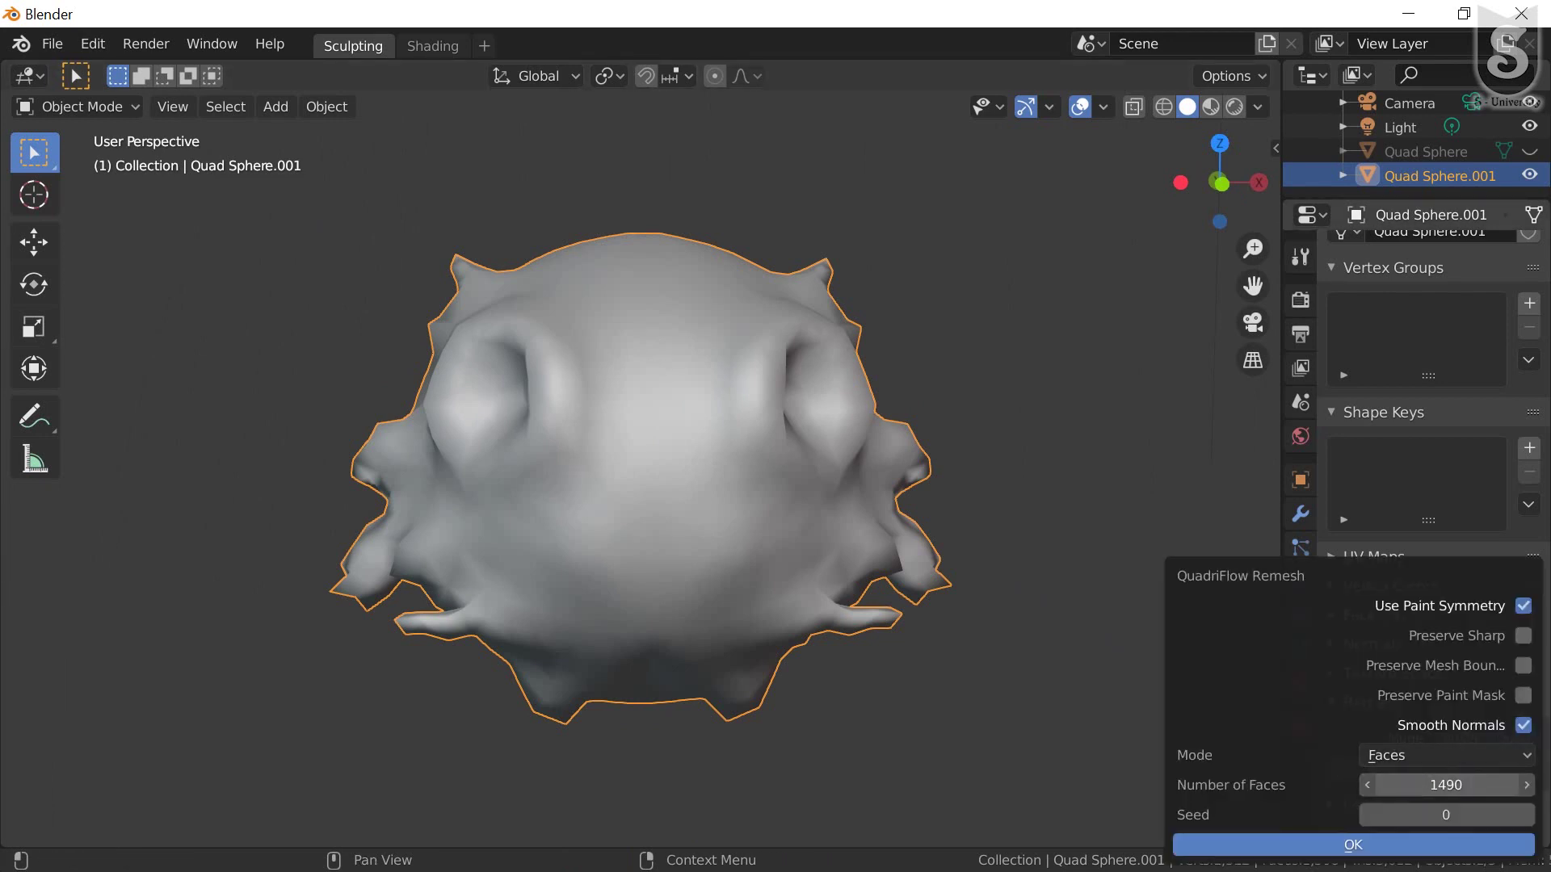
pyautogui.click(1448, 785)
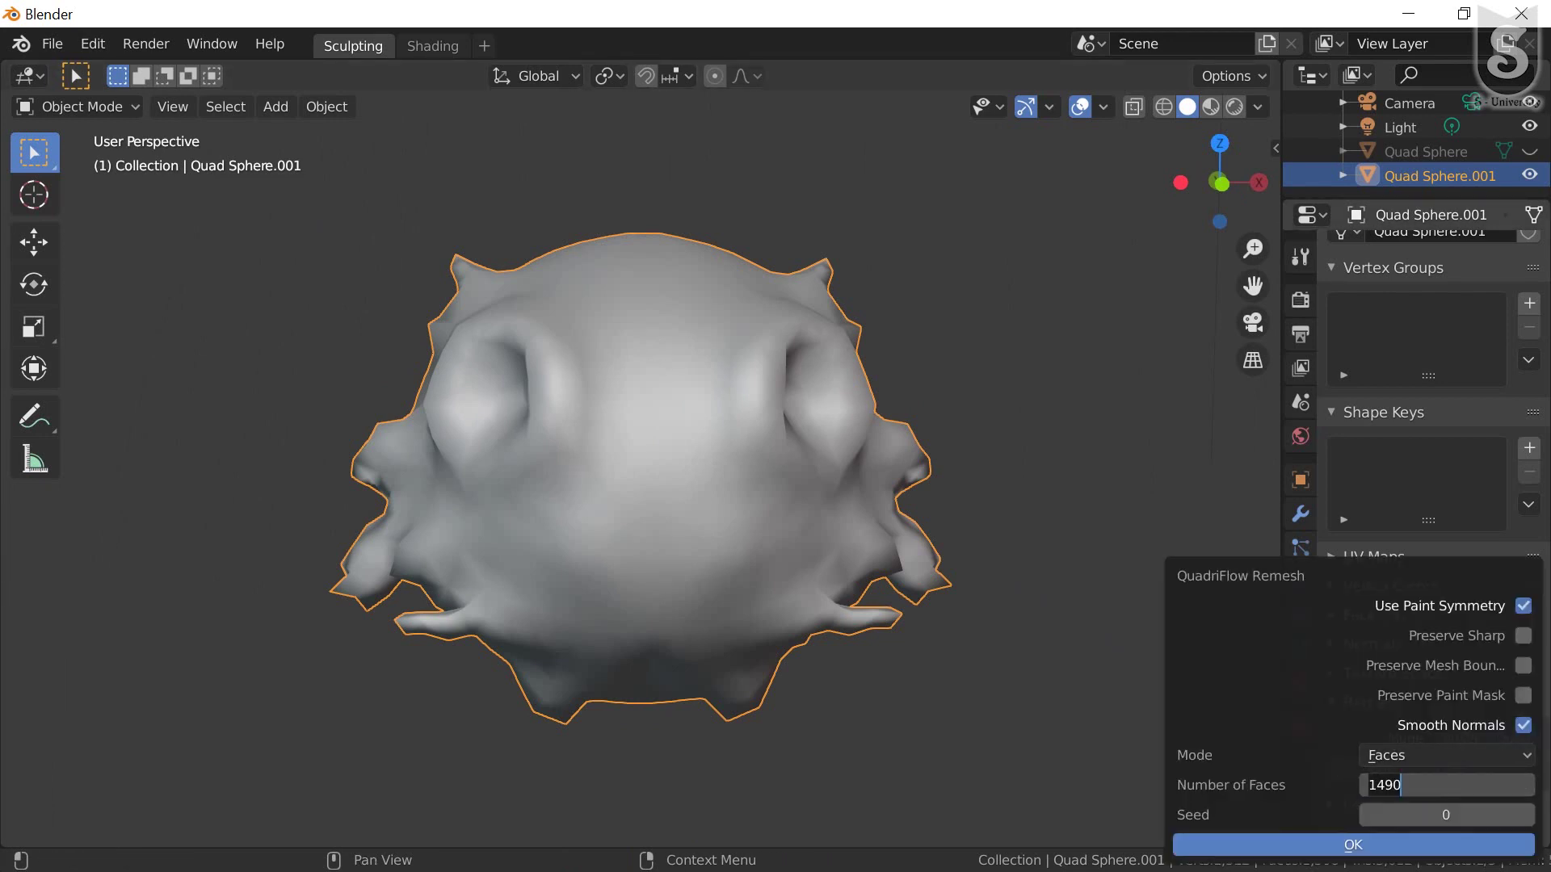
pyautogui.write('500')
pyautogui.click(1338, 845)
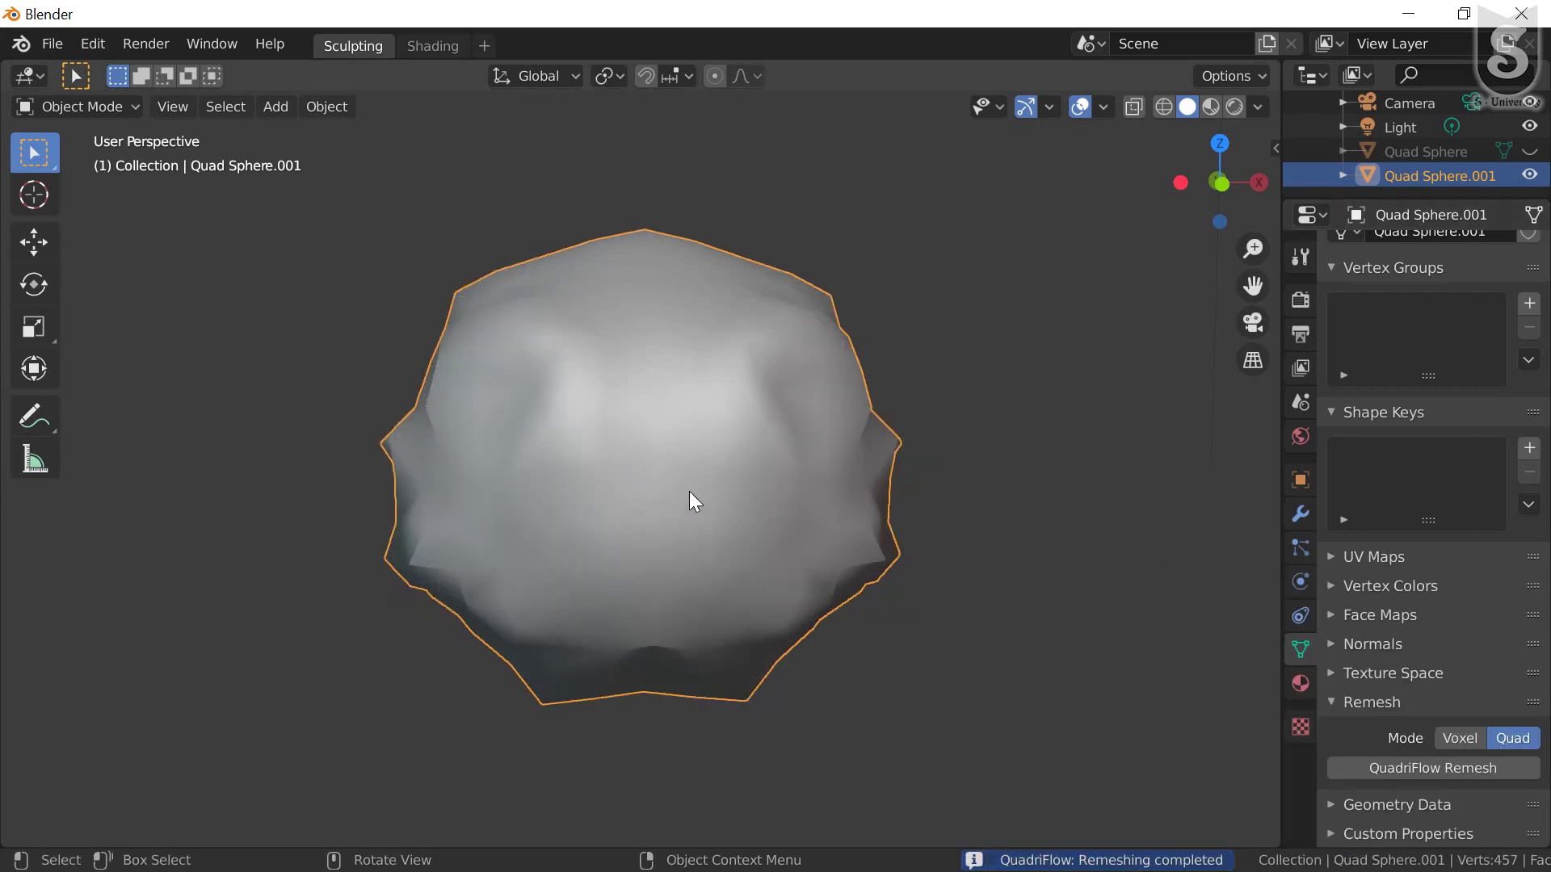
pyautogui.moveTo(689, 491)
pyautogui.mouseDown(button='middle')
pyautogui.moveTo(884, 476)
pyautogui.moveTo(668, 498)
pyautogui.moveTo(735, 533)
pyautogui.moveTo(751, 500)
pyautogui.mouseUp(button='middle')
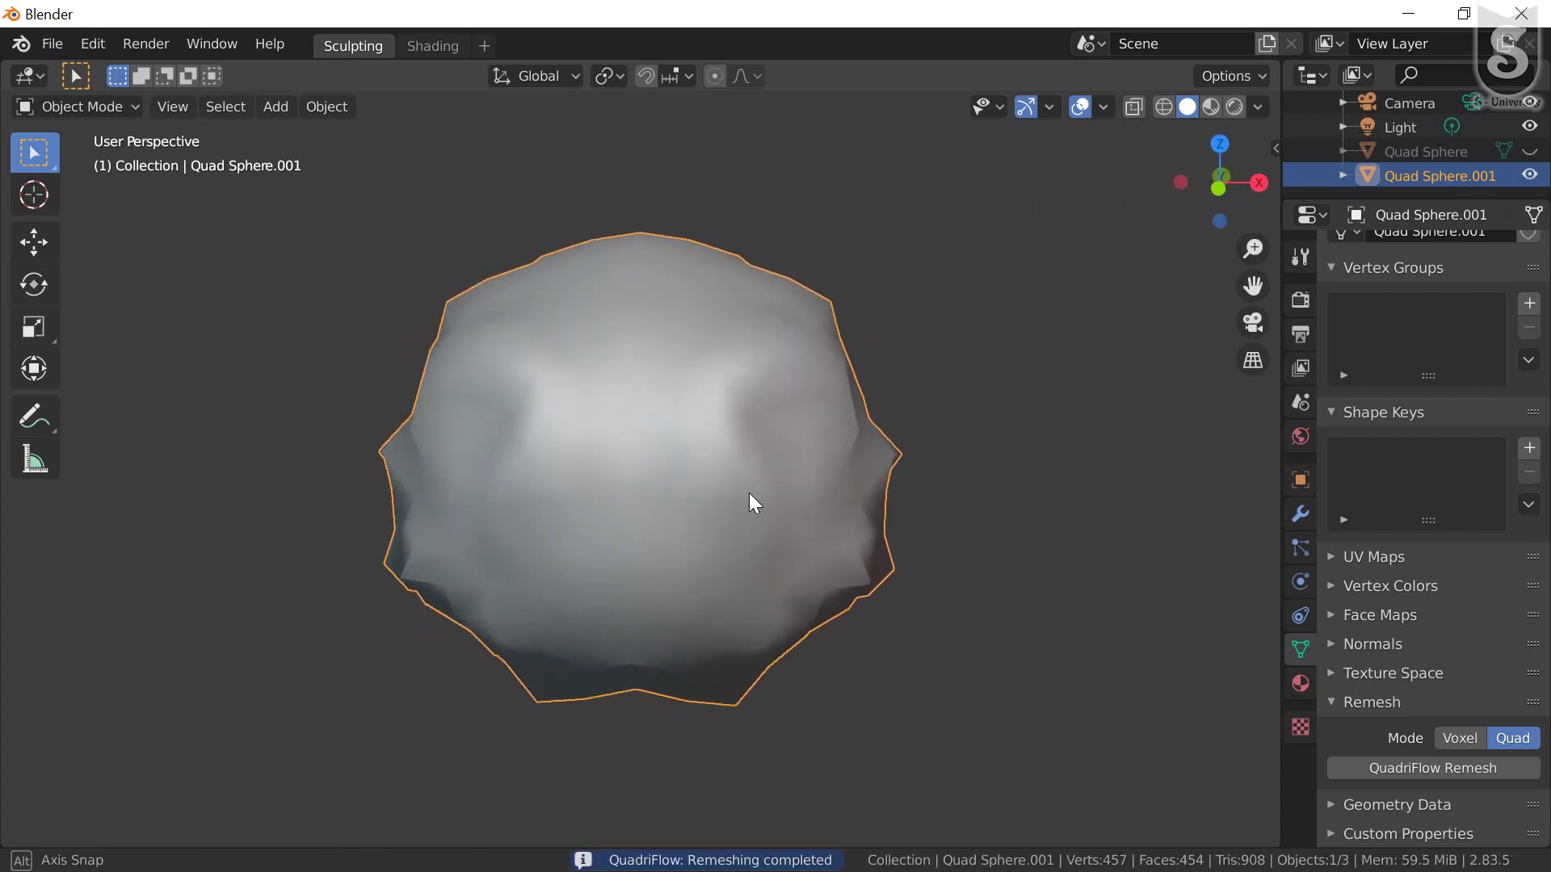
# Inspect the sparse 454-face quad result in Edit Mode, noting the lost spikes
pyautogui.click(92, 99)
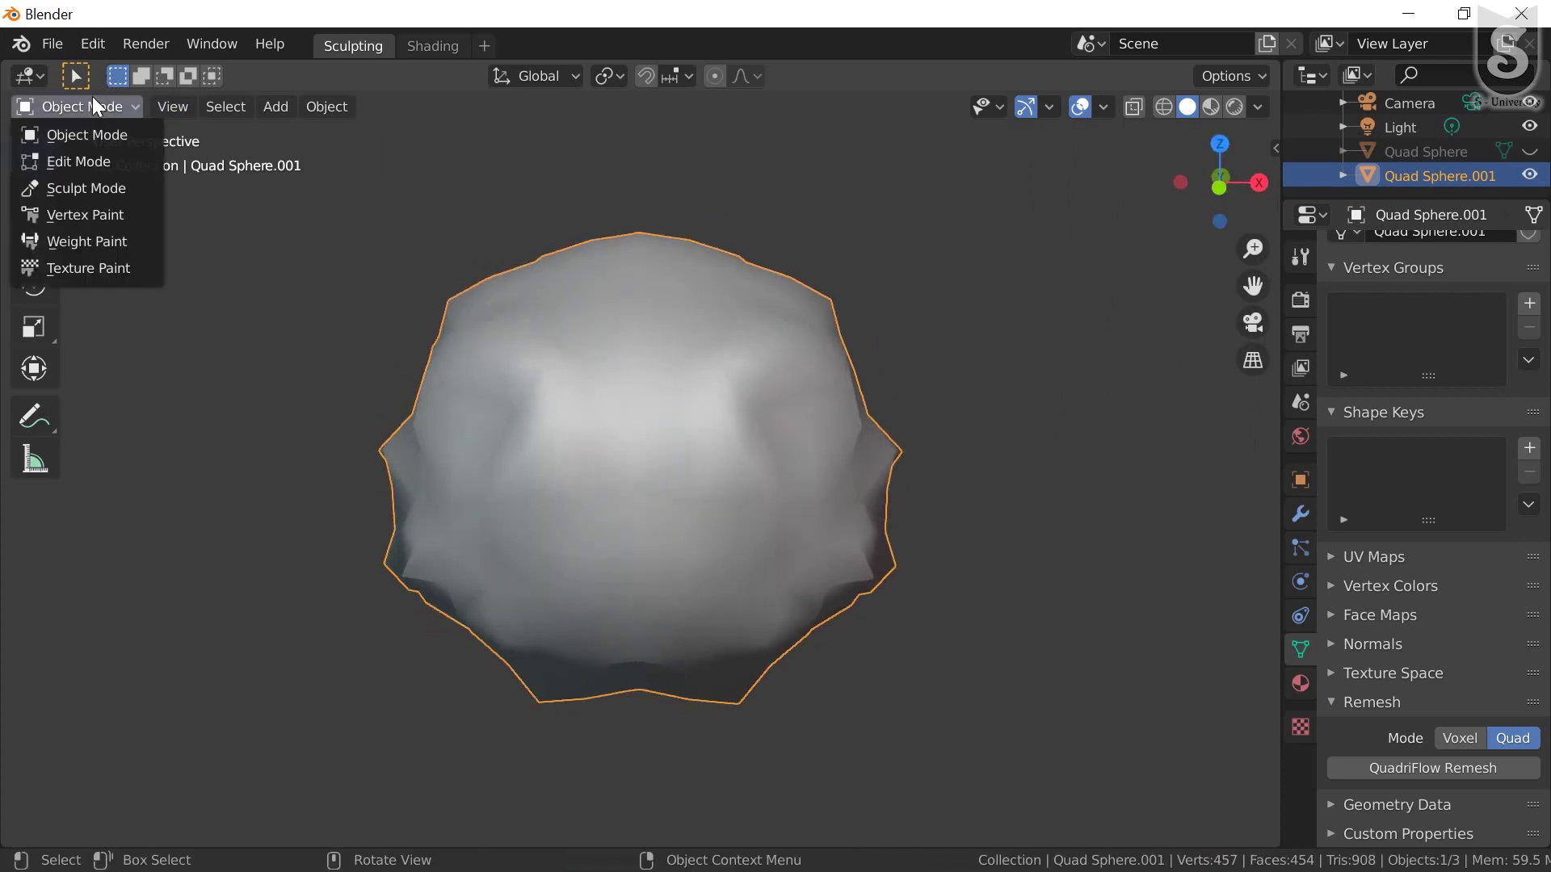
pyautogui.click(93, 159)
pyautogui.moveTo(304, 304)
pyautogui.mouseDown(button='middle')
pyautogui.moveTo(752, 442)
pyautogui.moveTo(537, 473)
pyautogui.moveTo(443, 450)
pyautogui.moveTo(523, 431)
pyautogui.moveTo(767, 444)
pyautogui.moveTo(744, 471)
pyautogui.moveTo(603, 447)
pyautogui.moveTo(760, 474)
pyautogui.mouseUp(button='middle')
pyautogui.scroll(4, 721, 479)
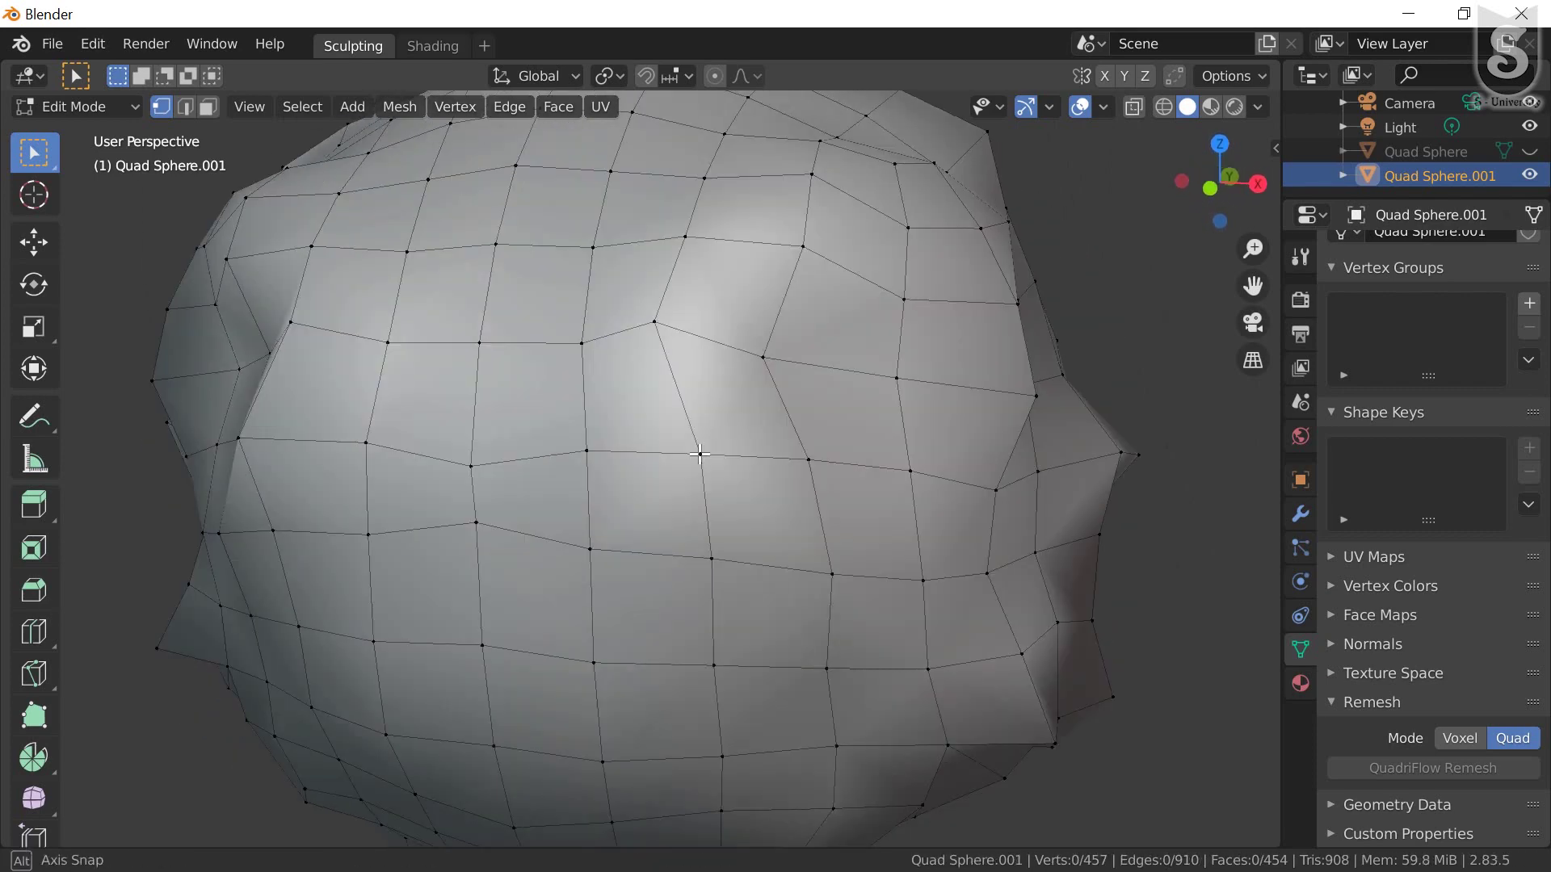
pyautogui.scroll(-2, 763, 480)
# Leave Edit Mode and undo to the 3,754-face remesh, orbiting to review the restored spines
pyautogui.press('Tab')
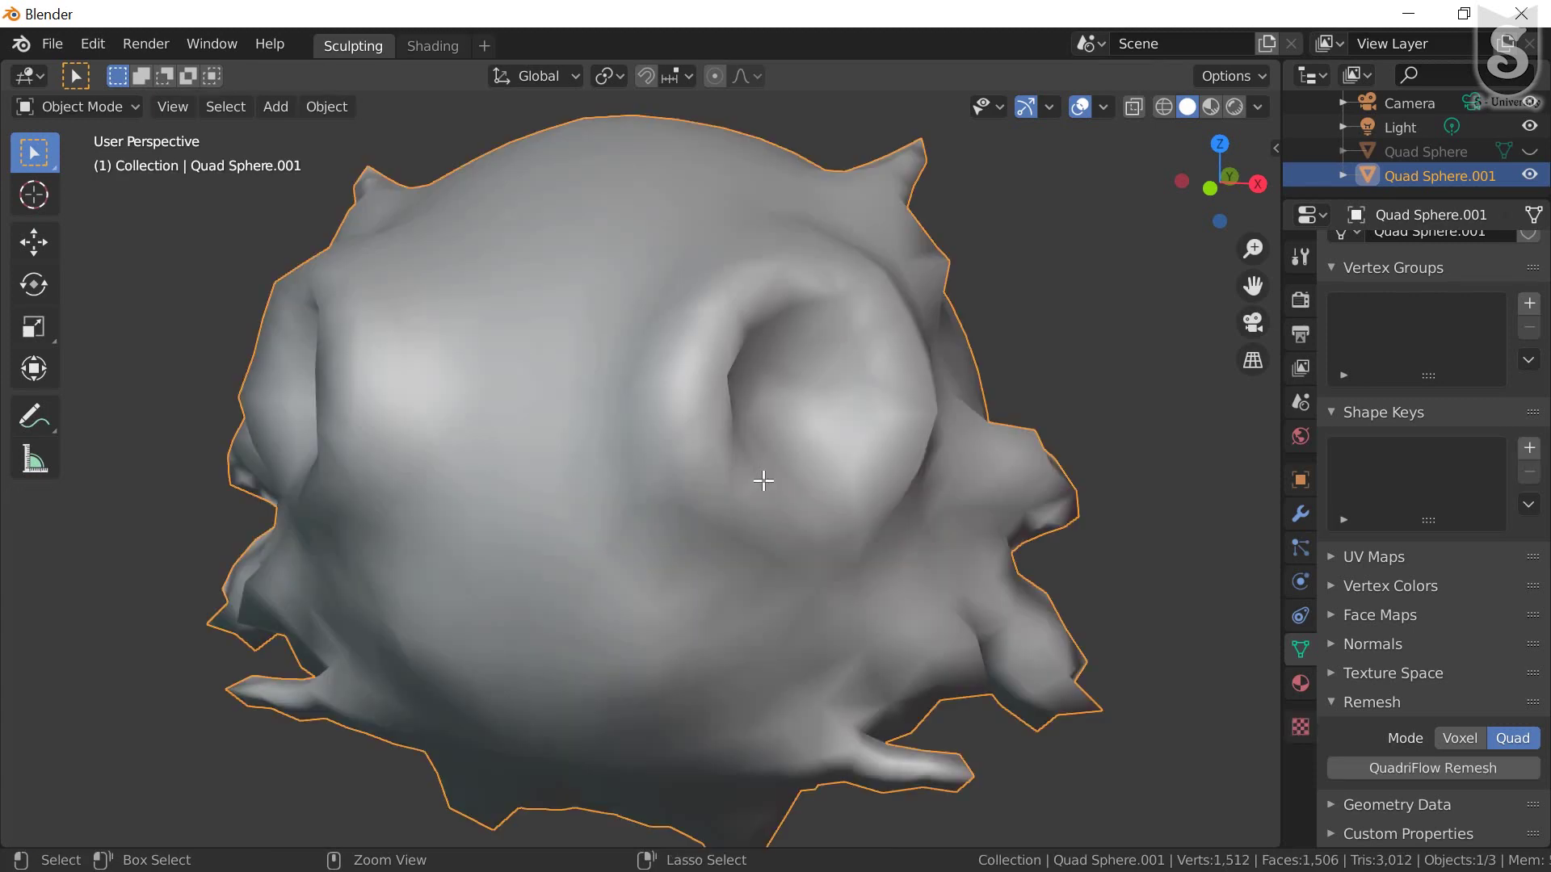
pyautogui.hotkey('ctrl', 'z')
pyautogui.hotkey('ctrl', 'z')
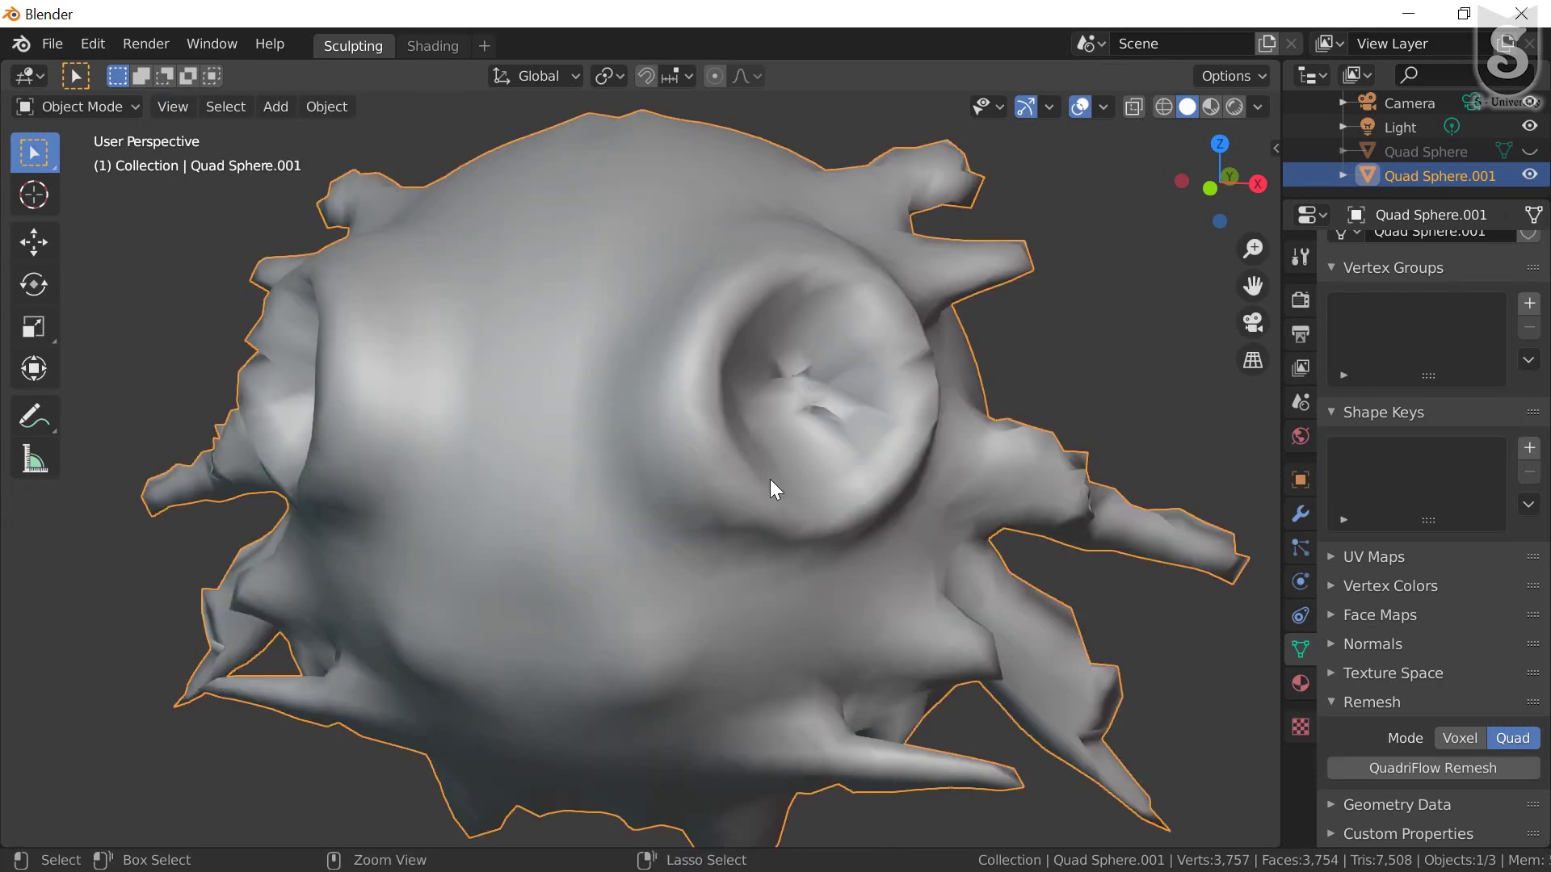
pyautogui.moveTo(842, 454)
pyautogui.mouseDown(button='middle')
pyautogui.moveTo(660, 445)
pyautogui.moveTo(802, 482)
pyautogui.moveTo(856, 569)
pyautogui.moveTo(651, 482)
pyautogui.mouseUp(button='middle')
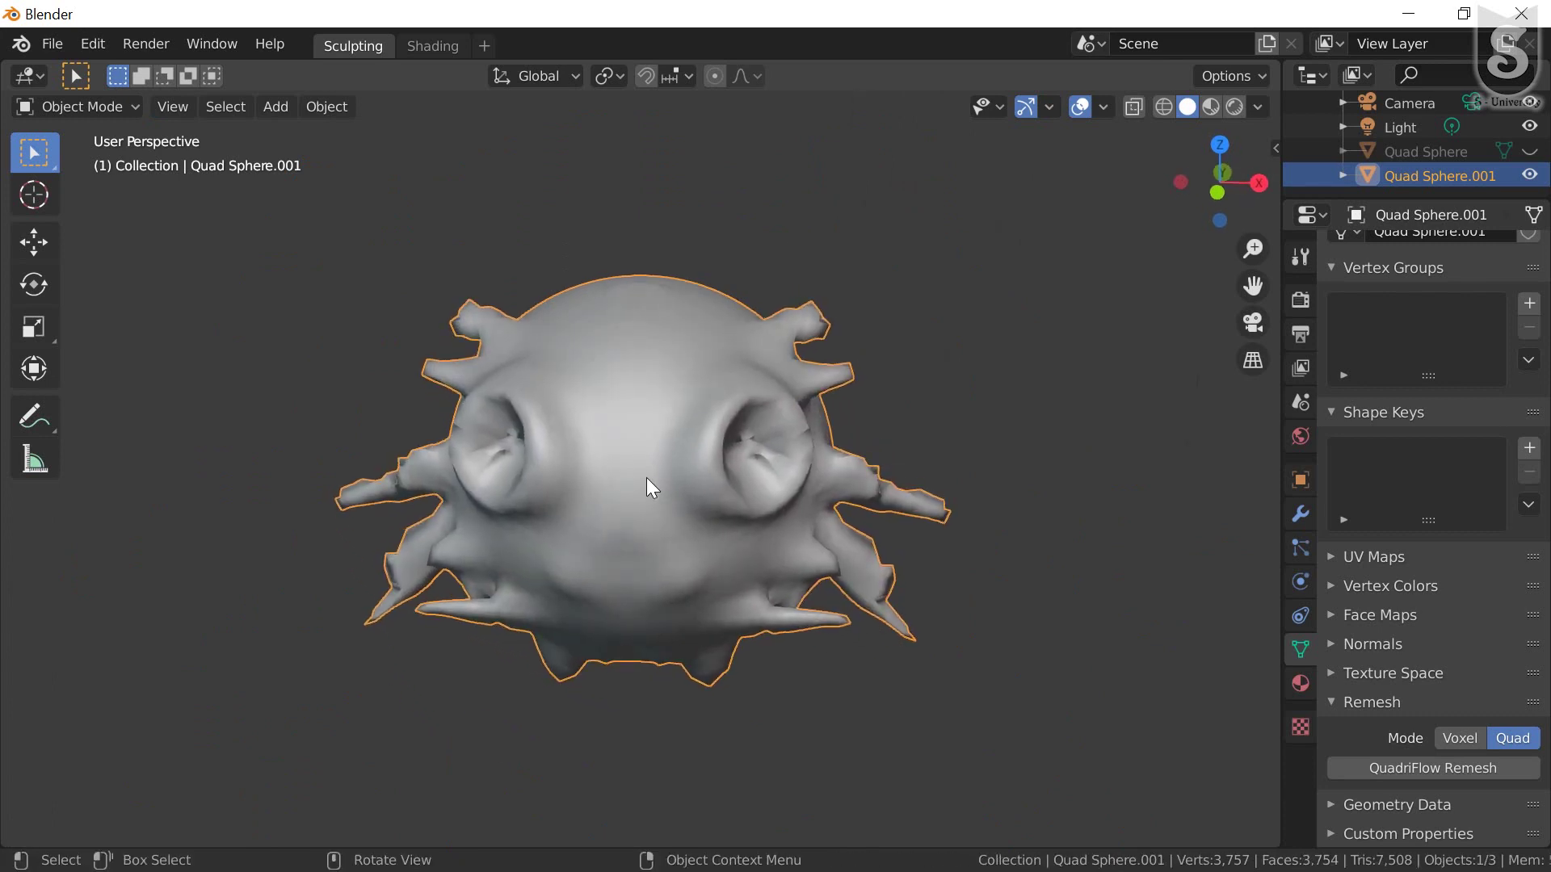
pyautogui.moveTo(663, 397)
pyautogui.mouseDown(button='middle')
pyautogui.moveTo(633, 390)
pyautogui.moveTo(701, 422)
pyautogui.moveTo(680, 364)
pyautogui.mouseUp(button='middle')
pyautogui.moveTo(679, 525)
pyautogui.mouseDown(button='middle')
pyautogui.moveTo(643, 488)
pyautogui.moveTo(651, 522)
pyautogui.mouseUp(button='middle')
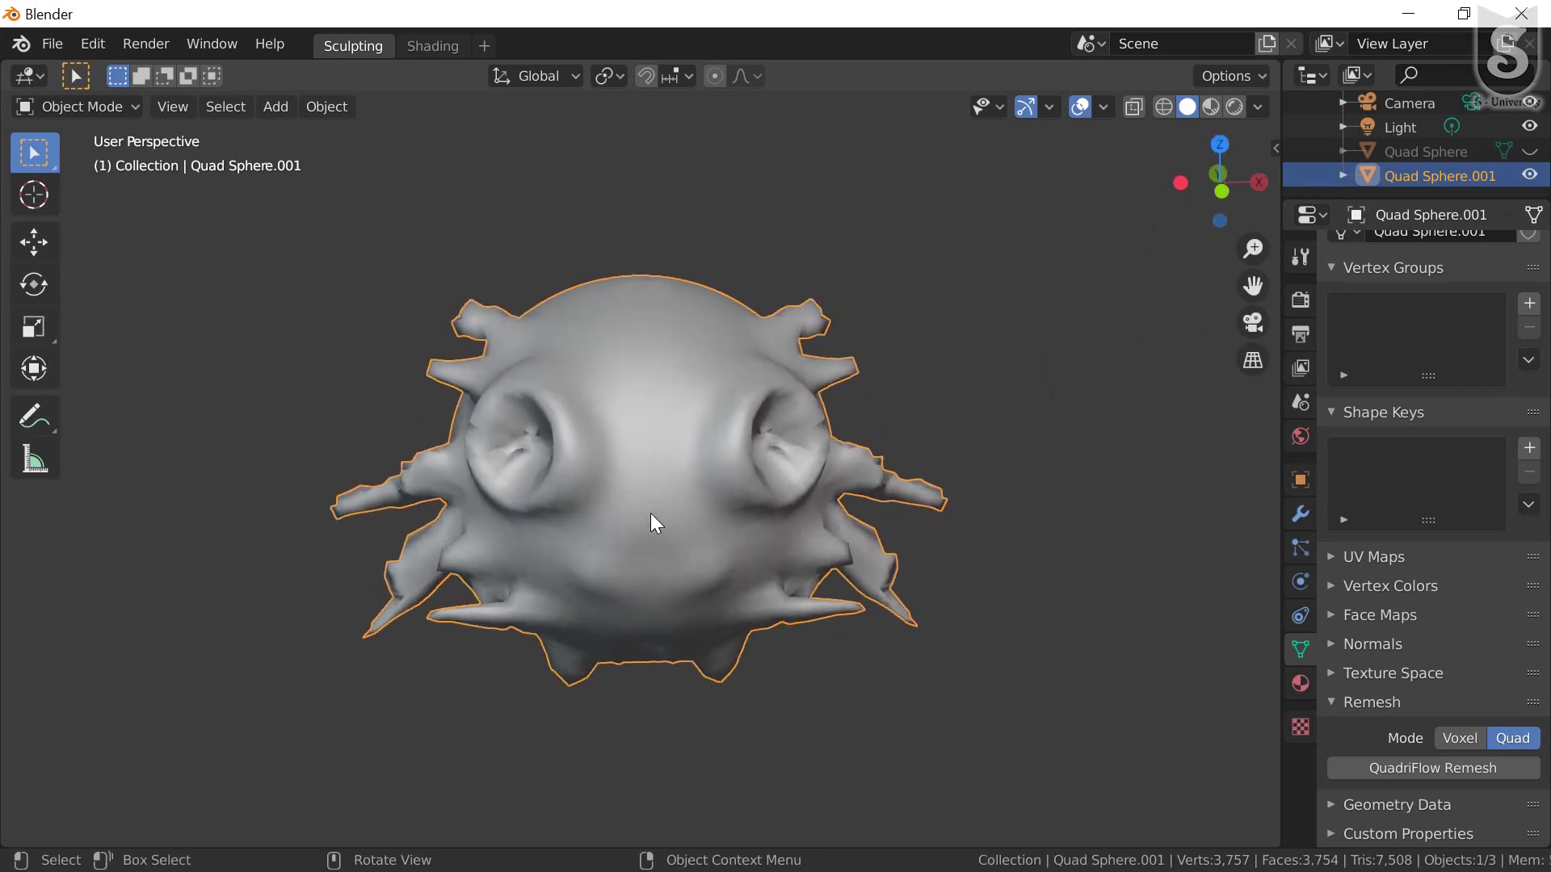
pyautogui.scroll(2, 651, 523)
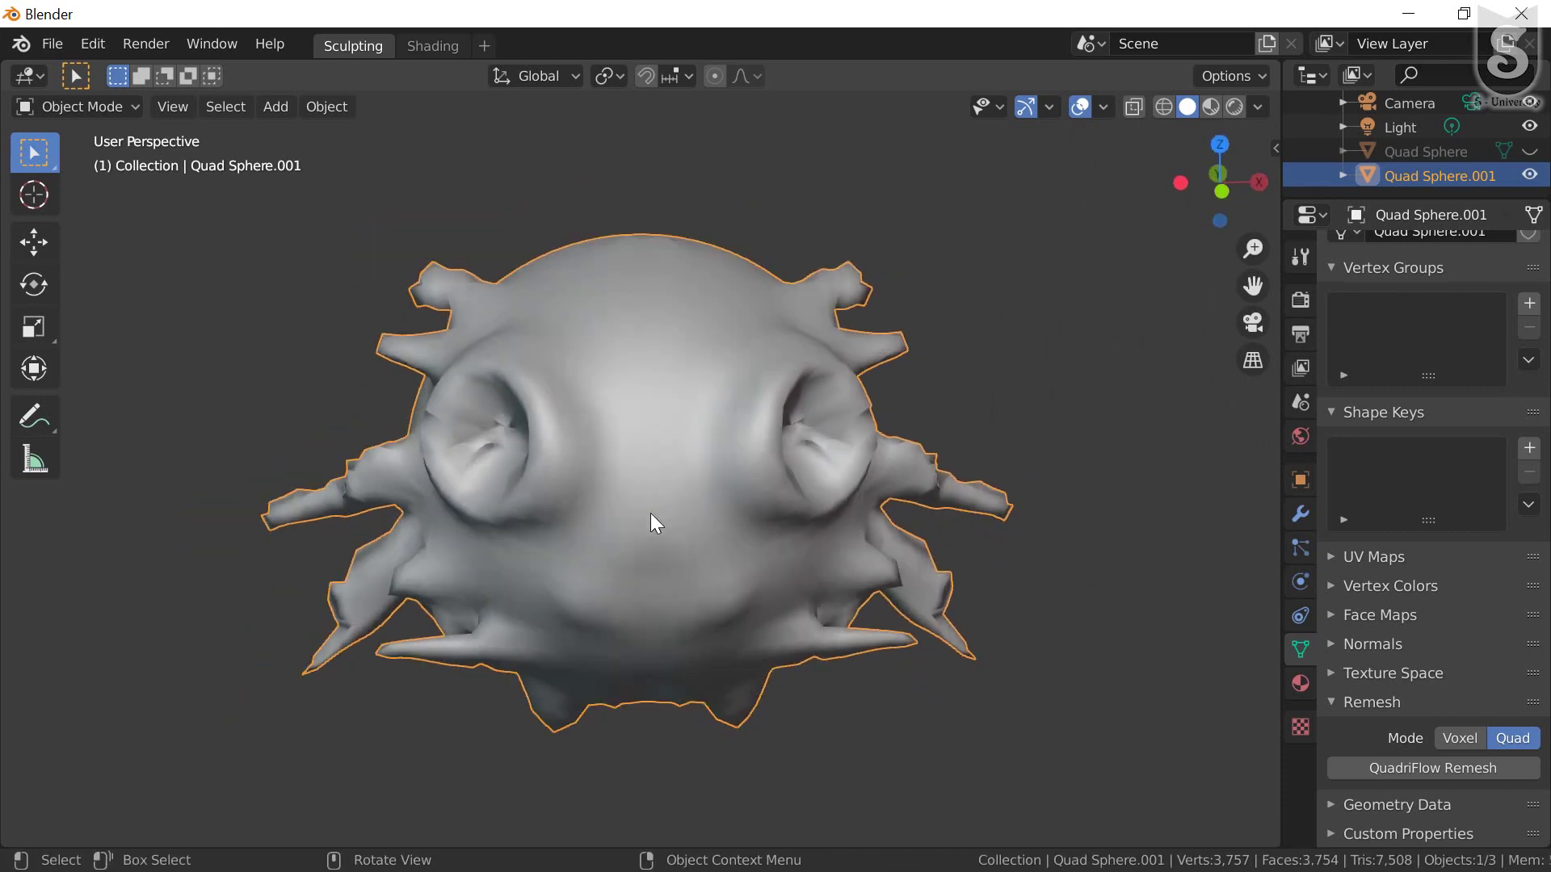